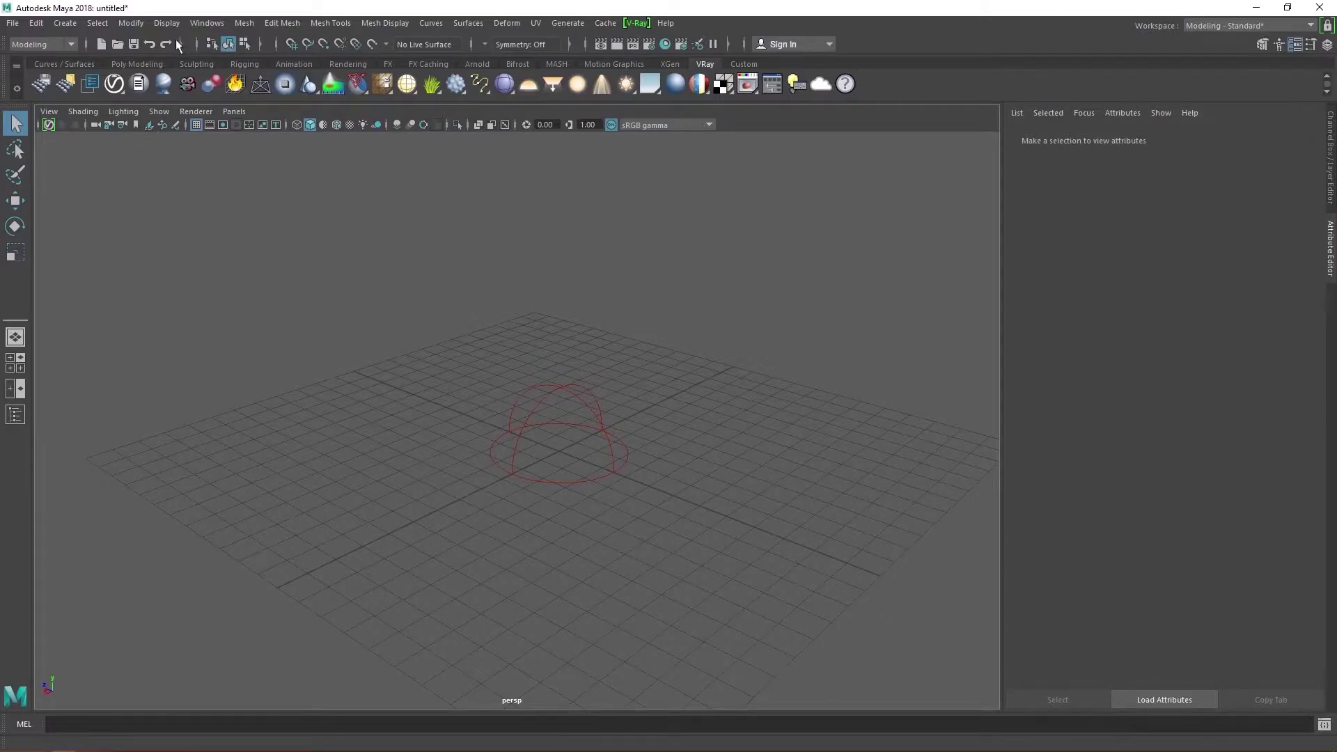
Step: On the Poly Modeling shelf, create and undo a sphere, then collapse the Attribute Editor
left_click(137, 64)
left_click(40, 84)
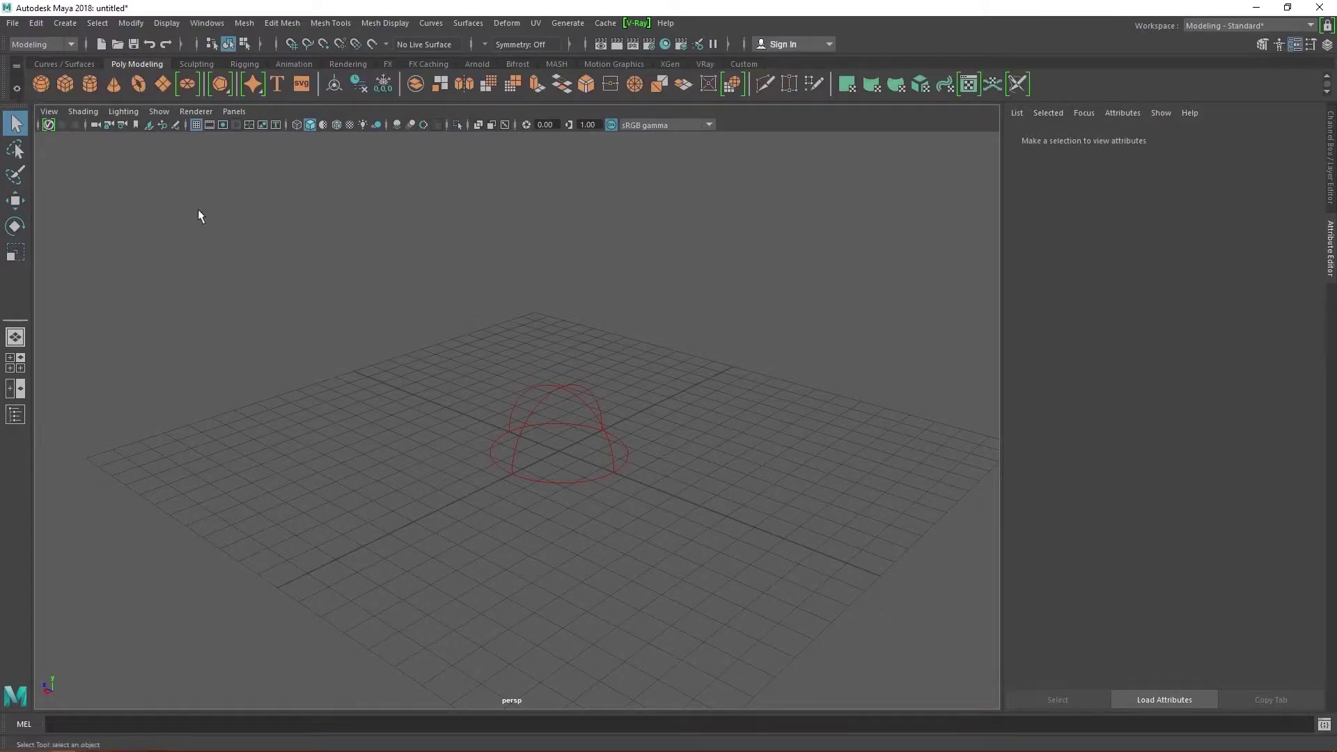
key("ctrl+z")
left_click(1332, 244)
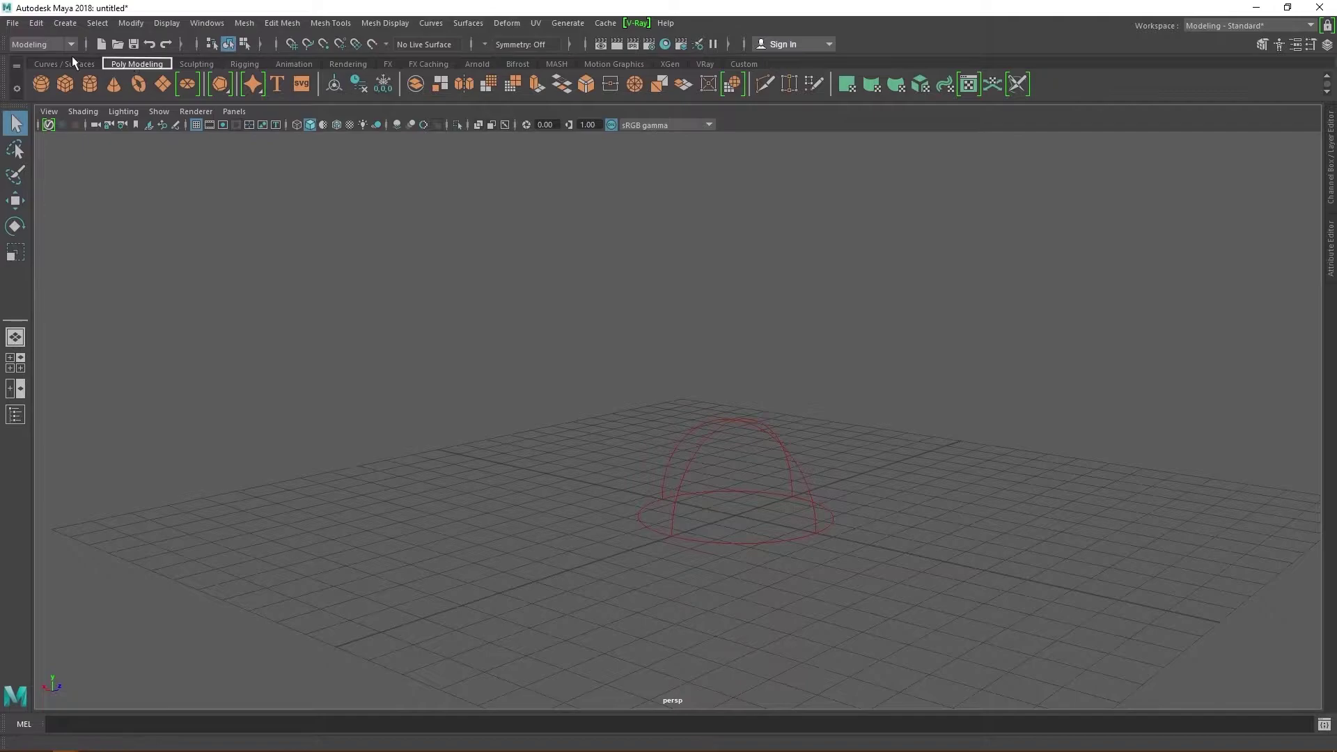
Step: Create a poly sphere, raise it onto the grid and duplicate it
scroll(71, 66, "up", 1)
scroll(71, 65, "down", 1)
left_click(42, 84)
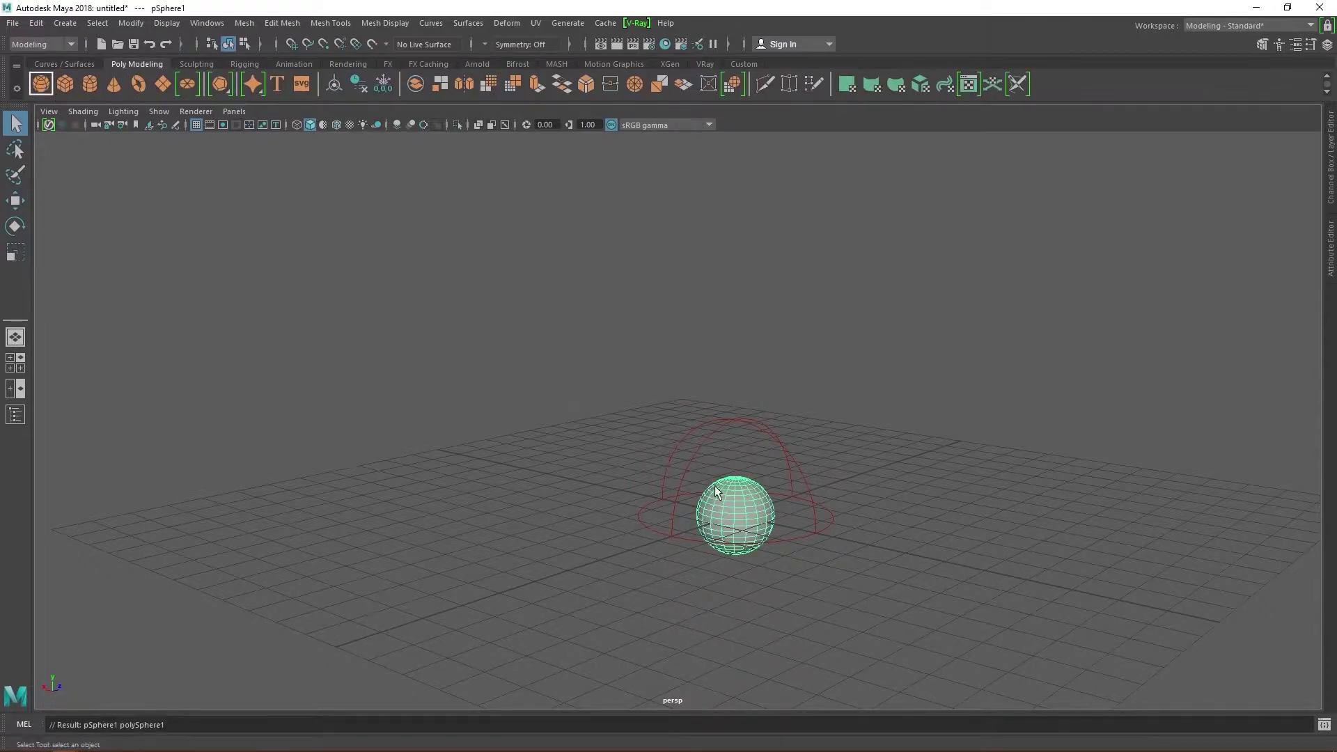
key("w")
left_click_drag(743, 466, 745, 423)
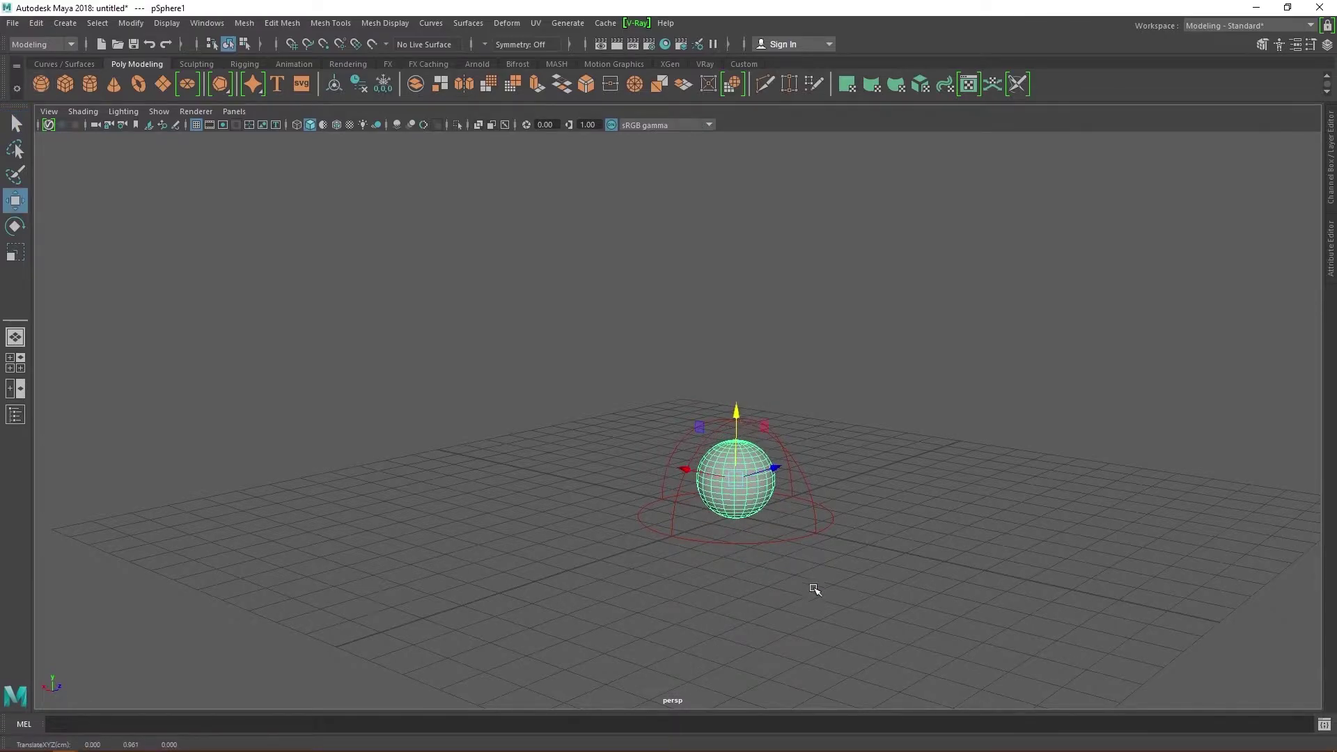
left_click_drag(800, 601, 787, 600, "alt")
key("ctrl+d")
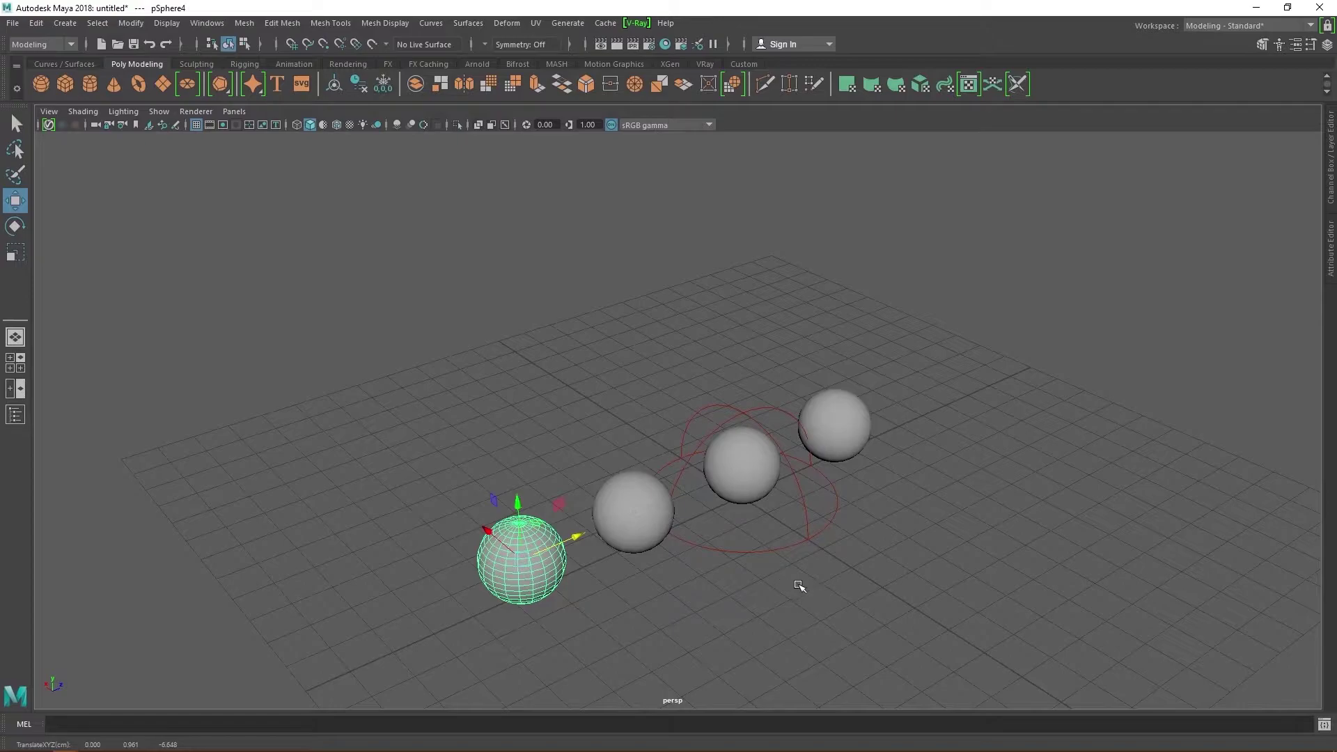
Step: Select all four spheres, shift them along X into an even row, then deselect
left_click_drag(863, 576, 815, 567, "alt")
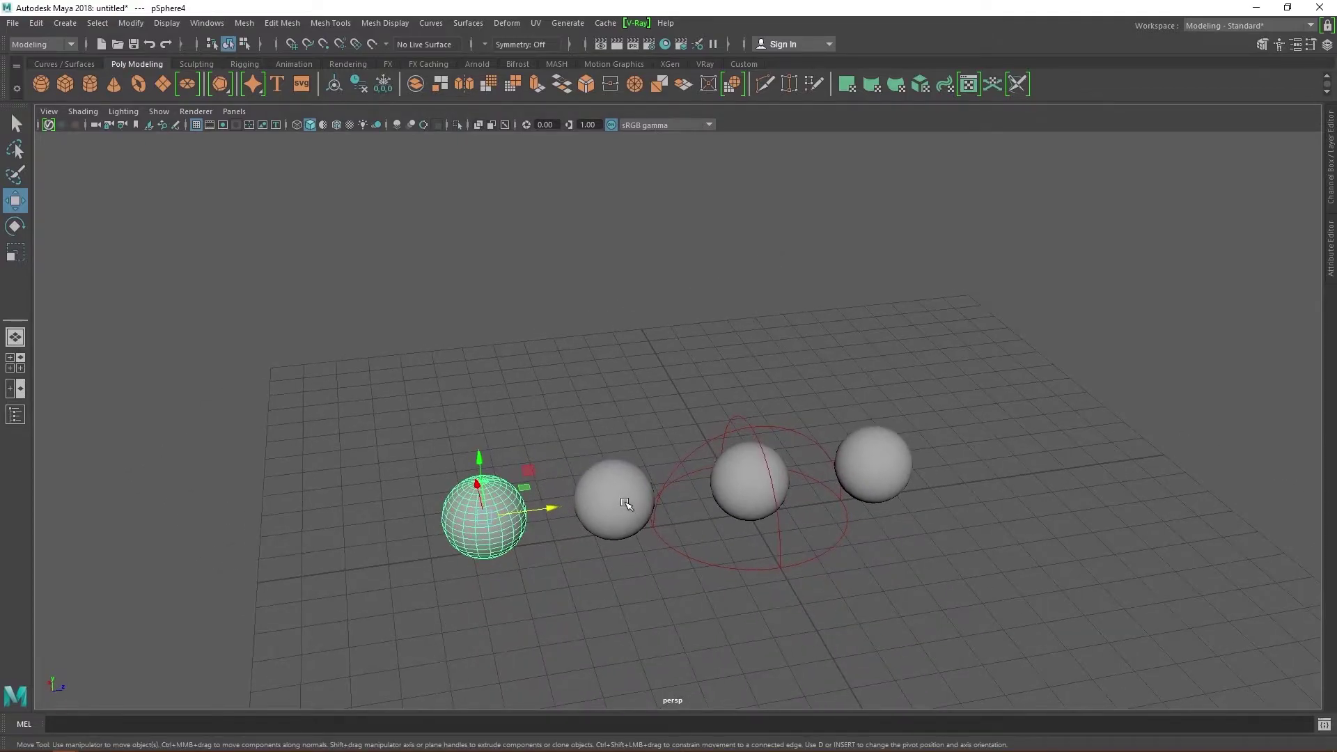
left_click(610, 496, "shift")
left_click(761, 496, "shift")
left_click(844, 480, "shift")
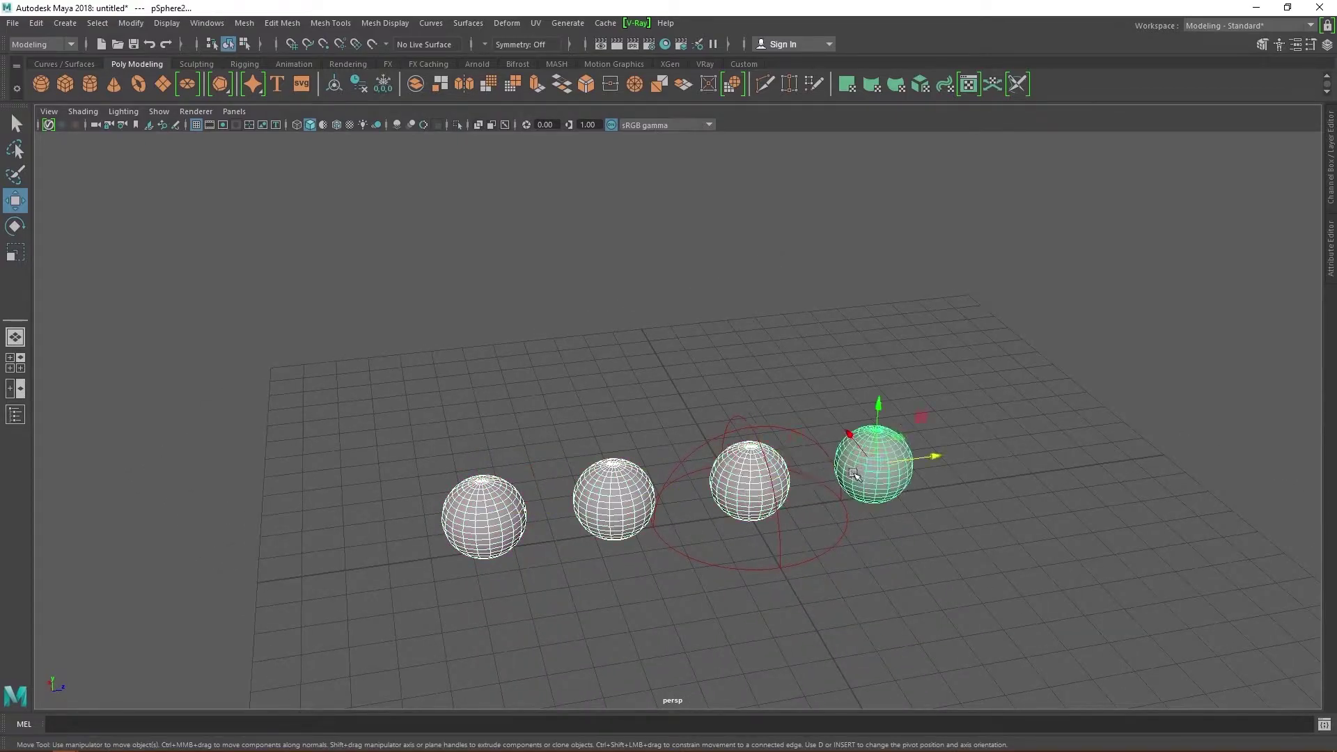
left_click_drag(935, 456, 994, 454)
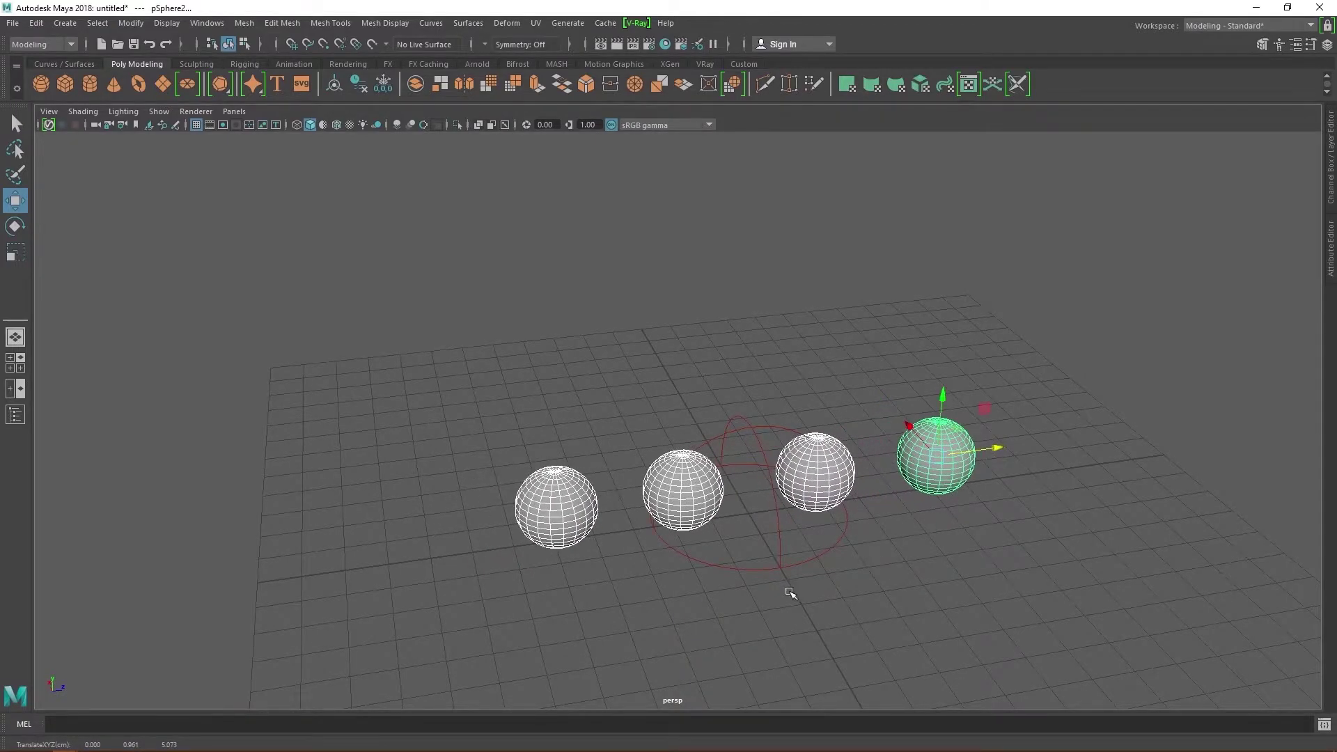
left_click_drag(725, 588, 969, 555, "alt")
left_click(969, 555)
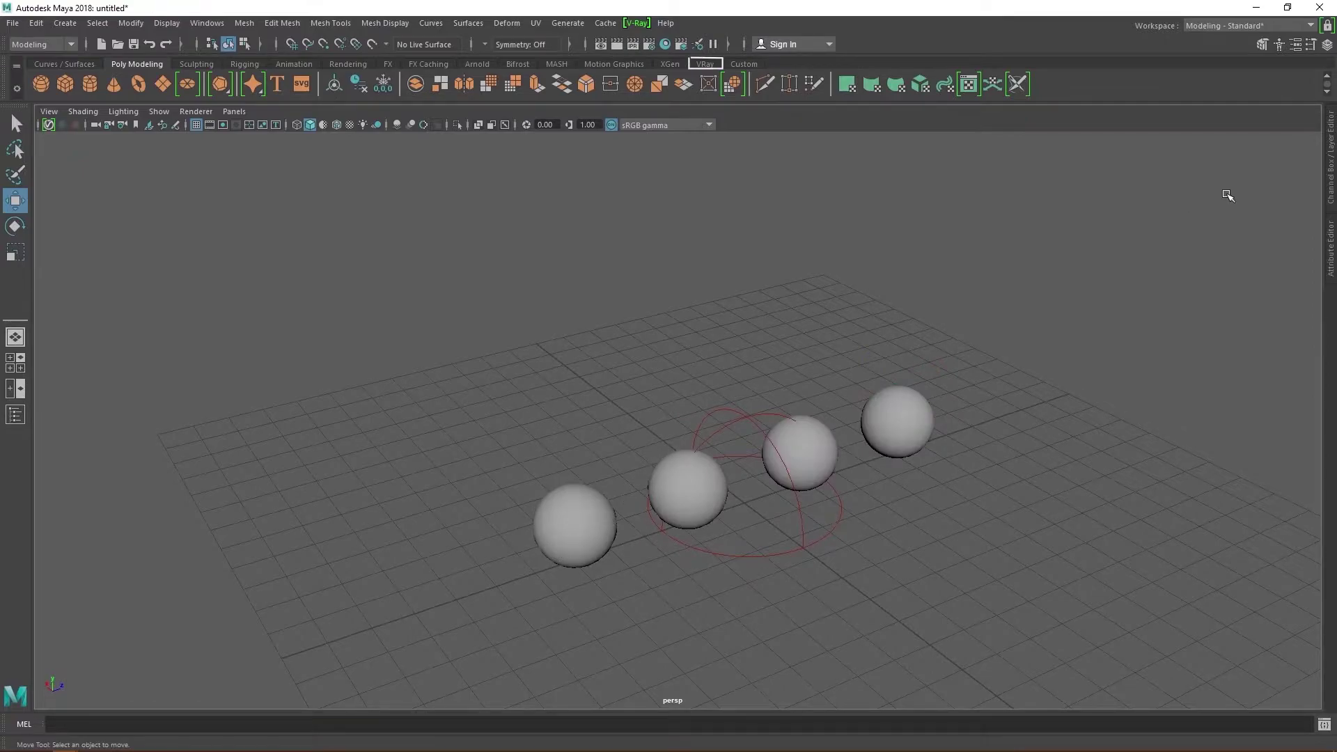
Step: Assign a new VRayMtl to the front sphere from the VRay shelf and rename it 'paint'
left_click(705, 64)
left_click(601, 464)
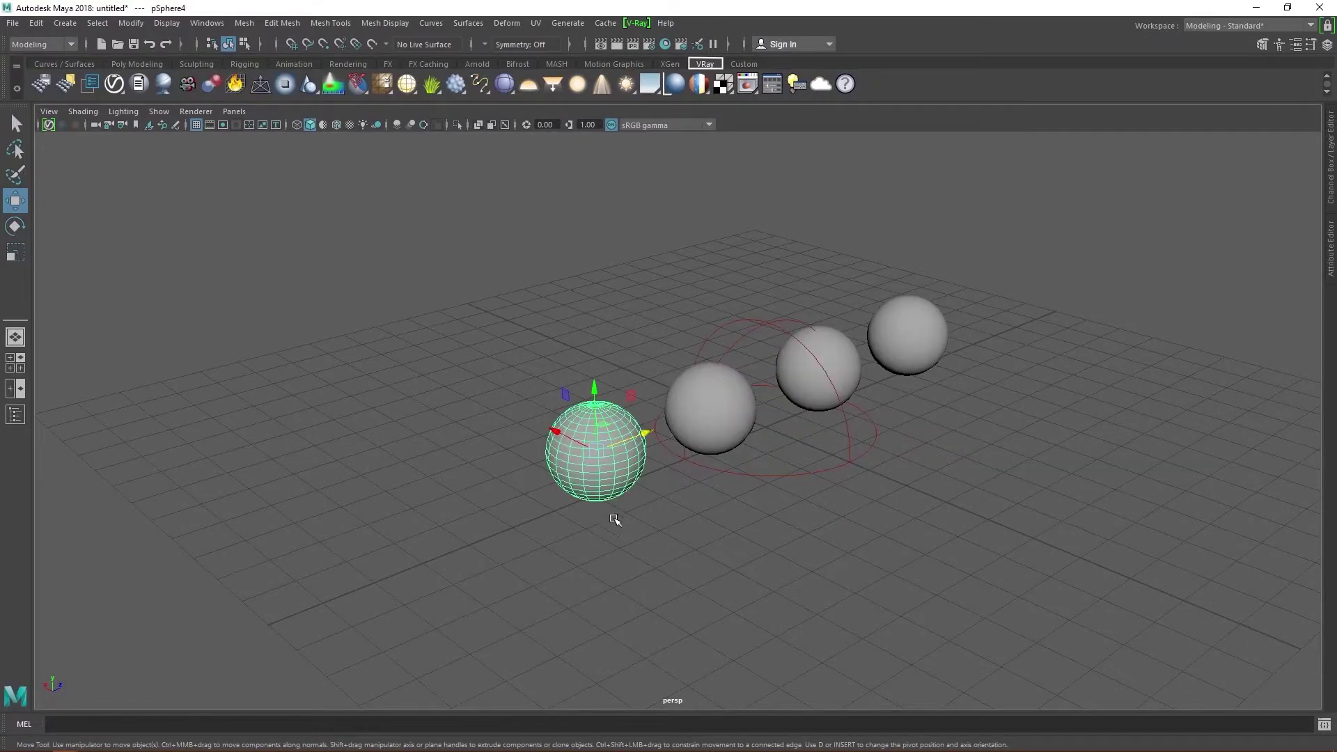
left_click(675, 84)
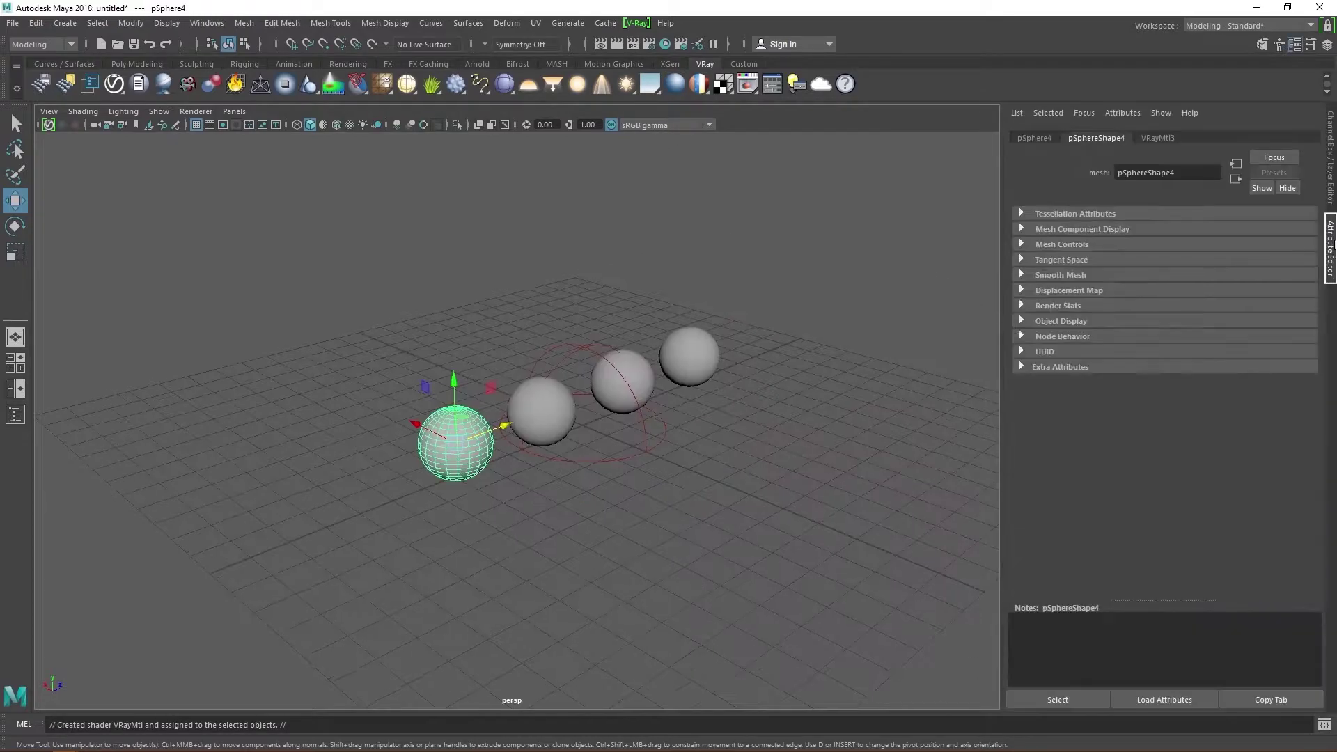
left_click(1158, 137)
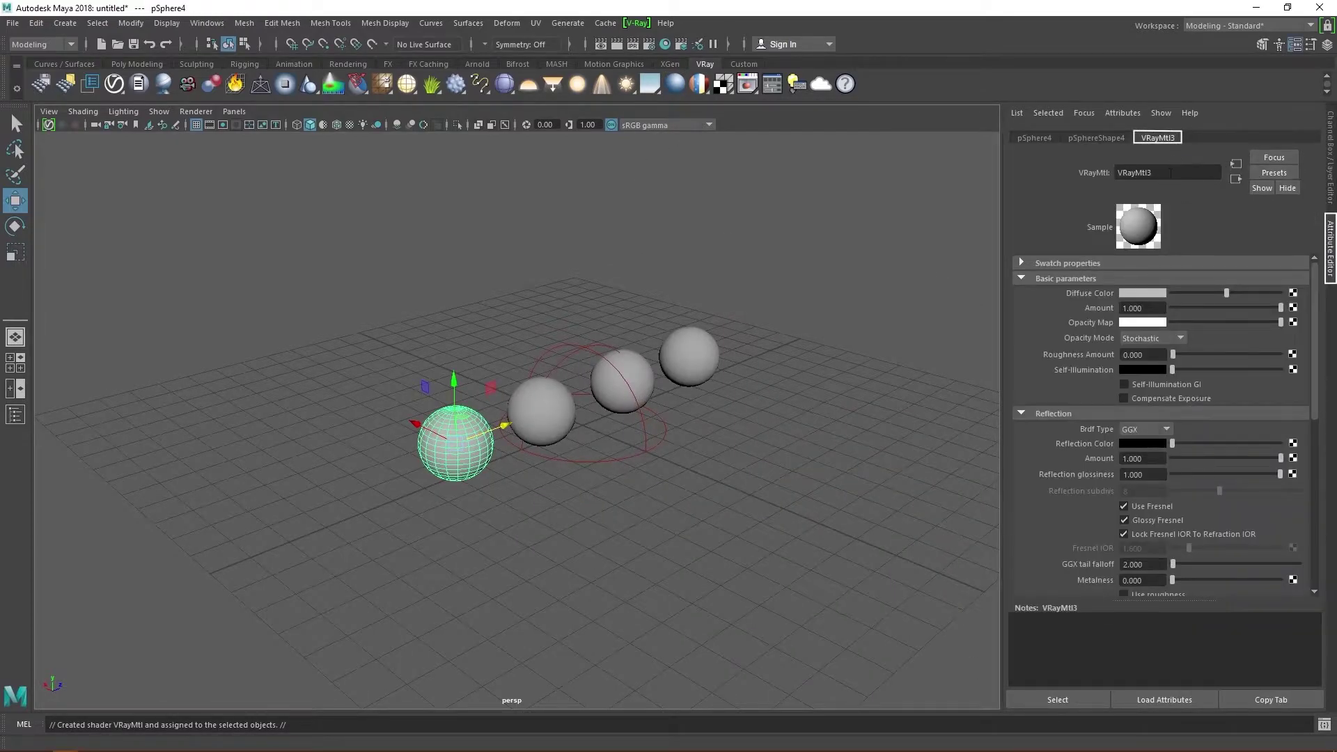
double_click(1170, 172)
type("paint")
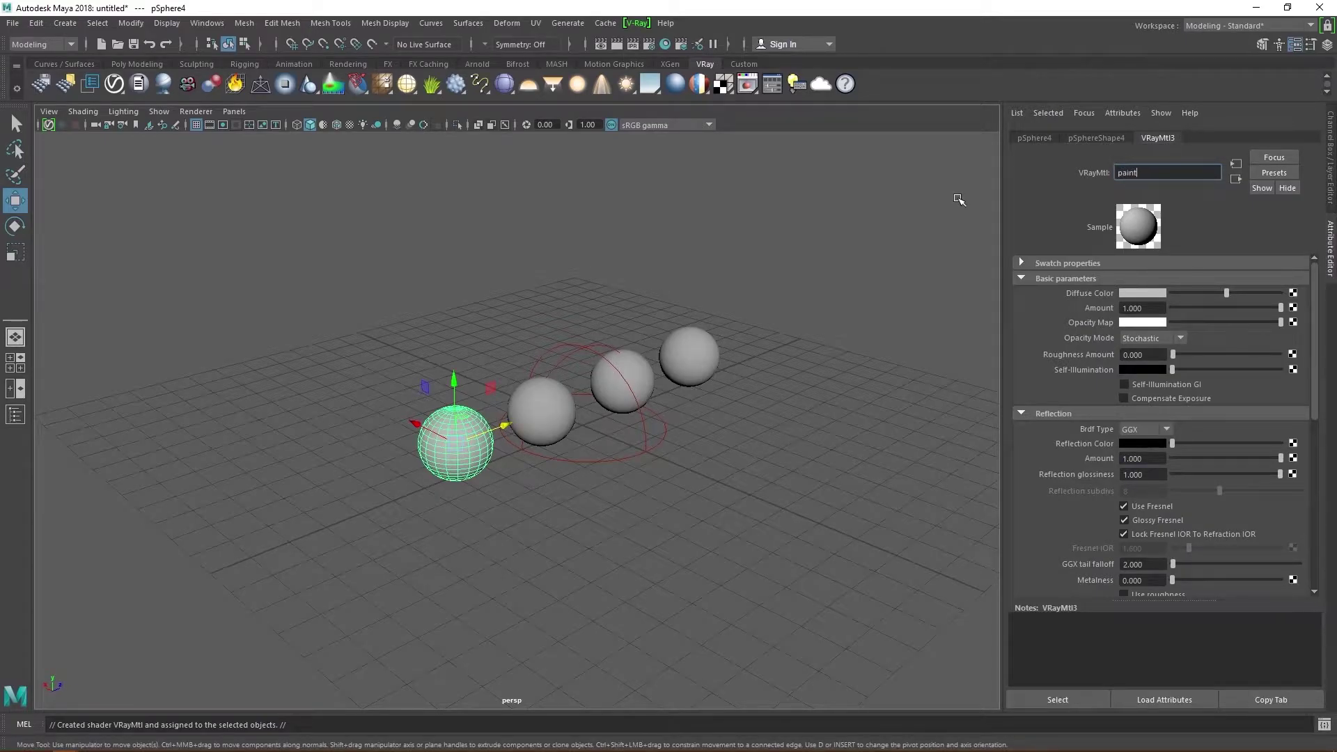
key("Return")
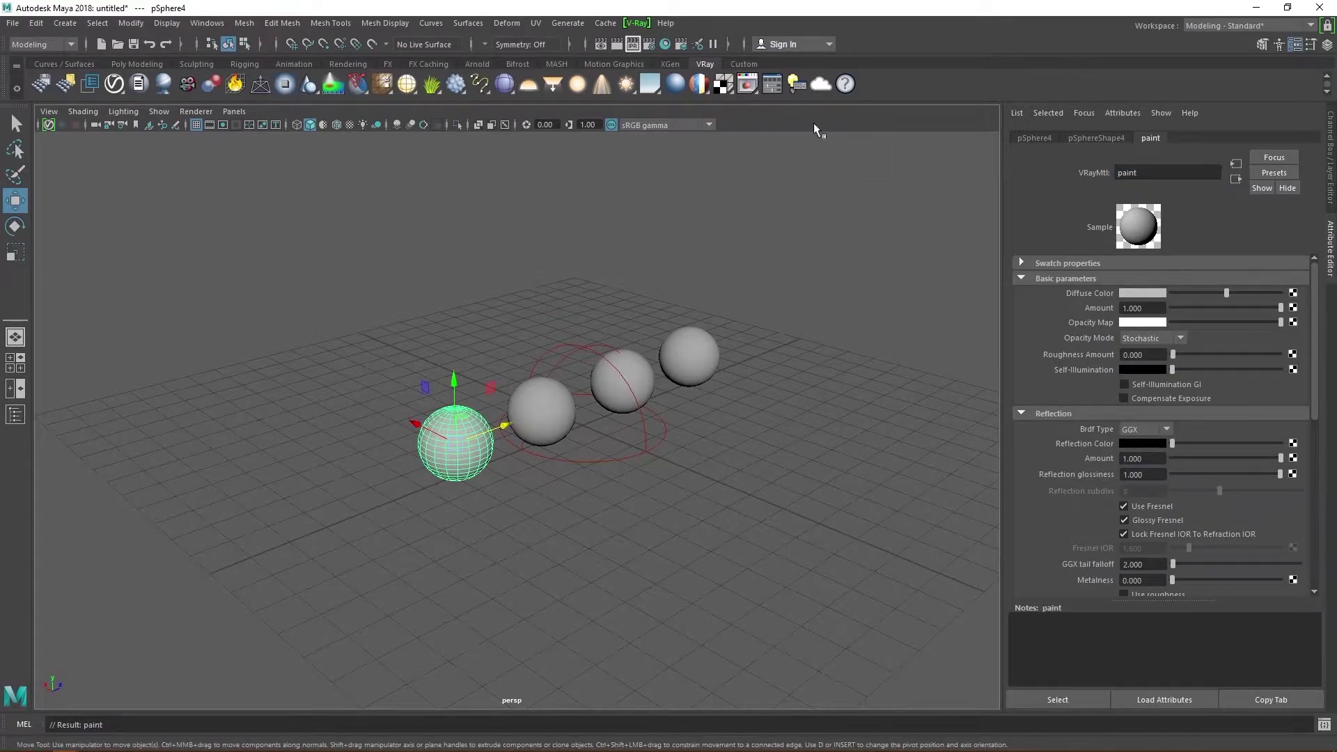
Step: Start a V-Ray IPR render of the four spheres and zoom the viewport in on them
left_click(633, 44)
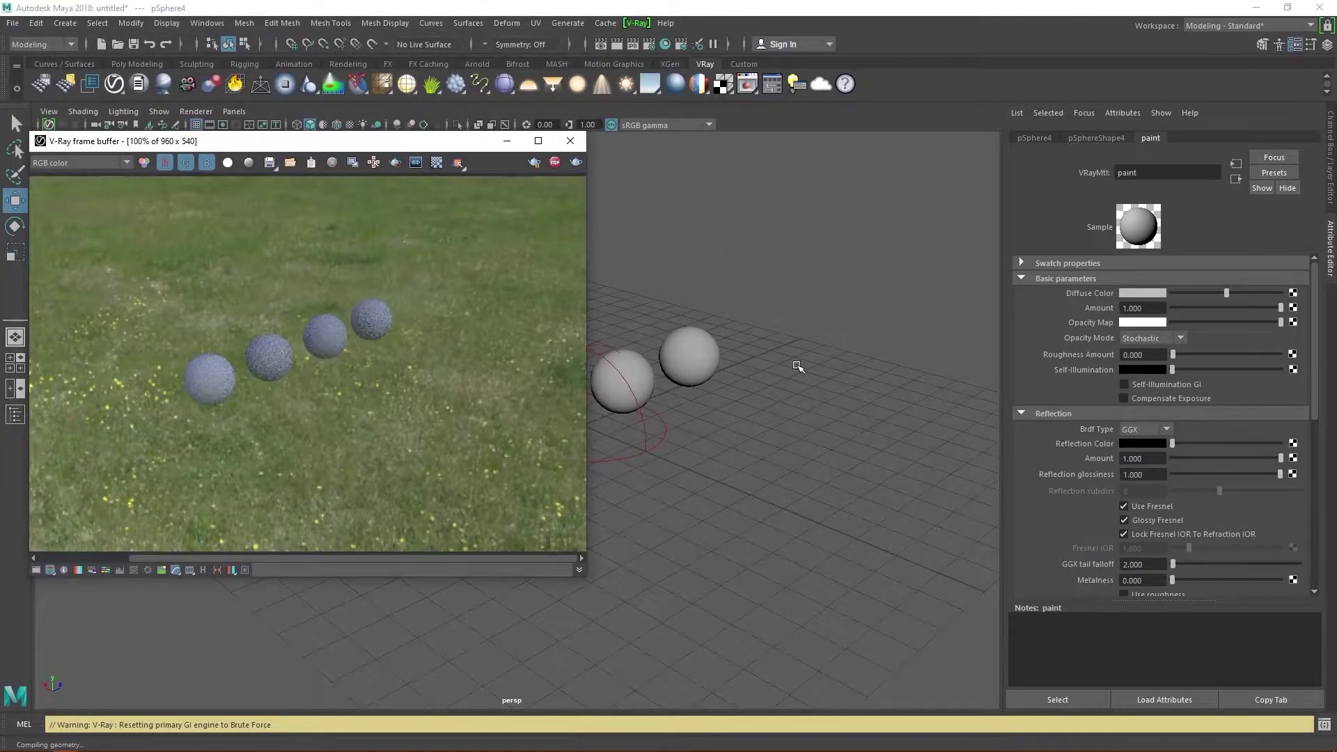
scroll(773, 361, "up", 5)
scroll(771, 362, "down", 2)
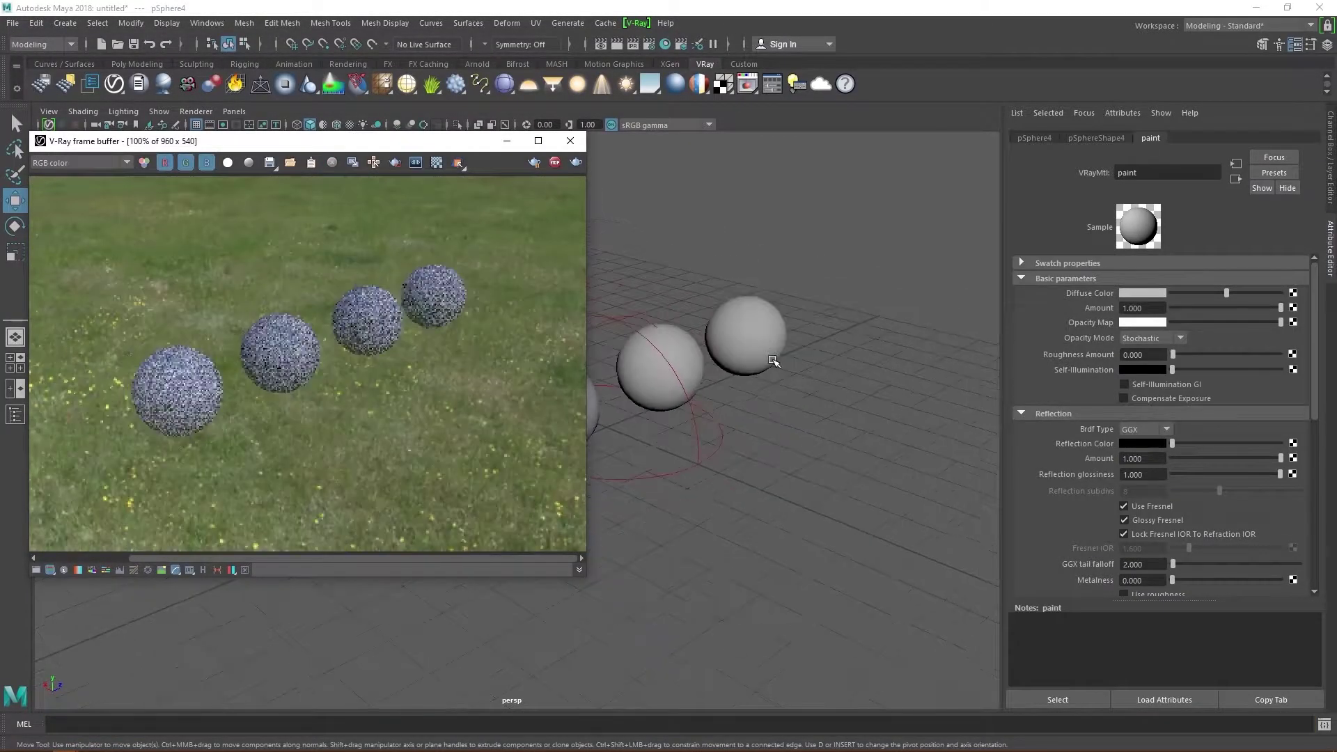
scroll(772, 362, "up", 4)
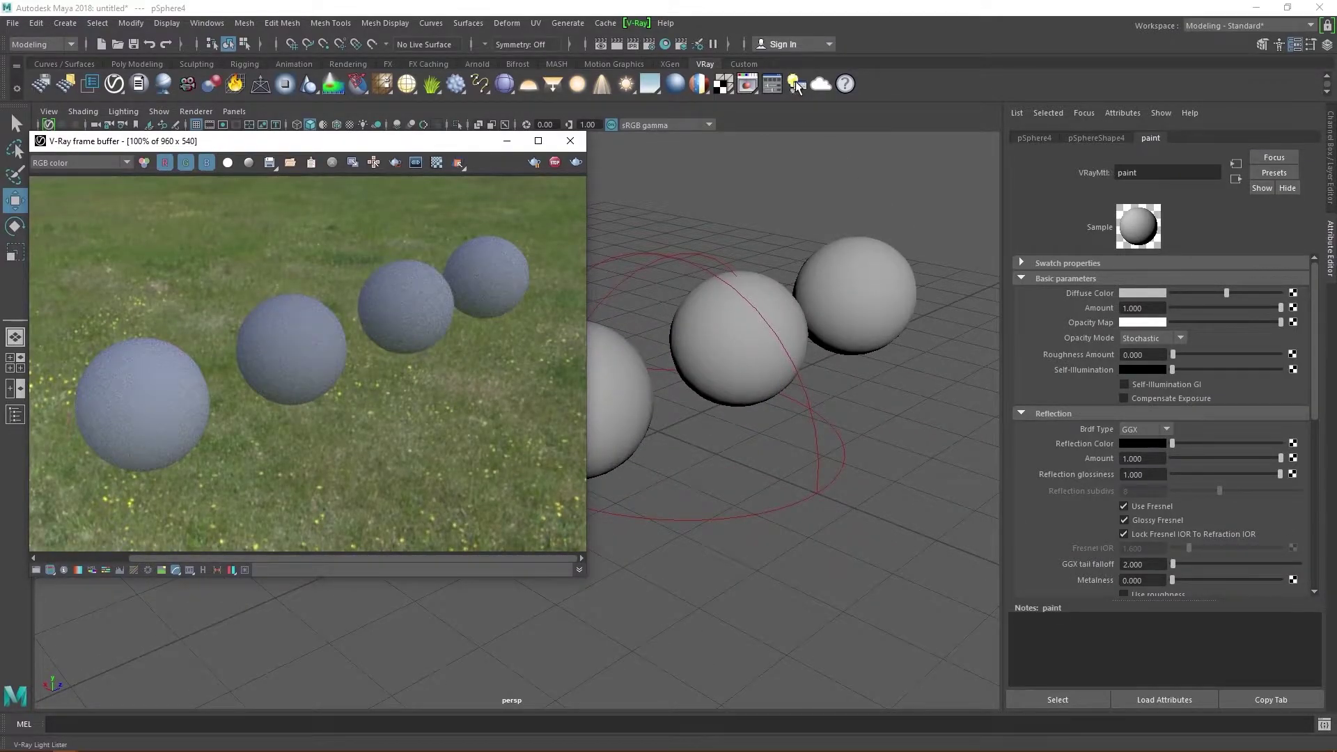
left_click(796, 84)
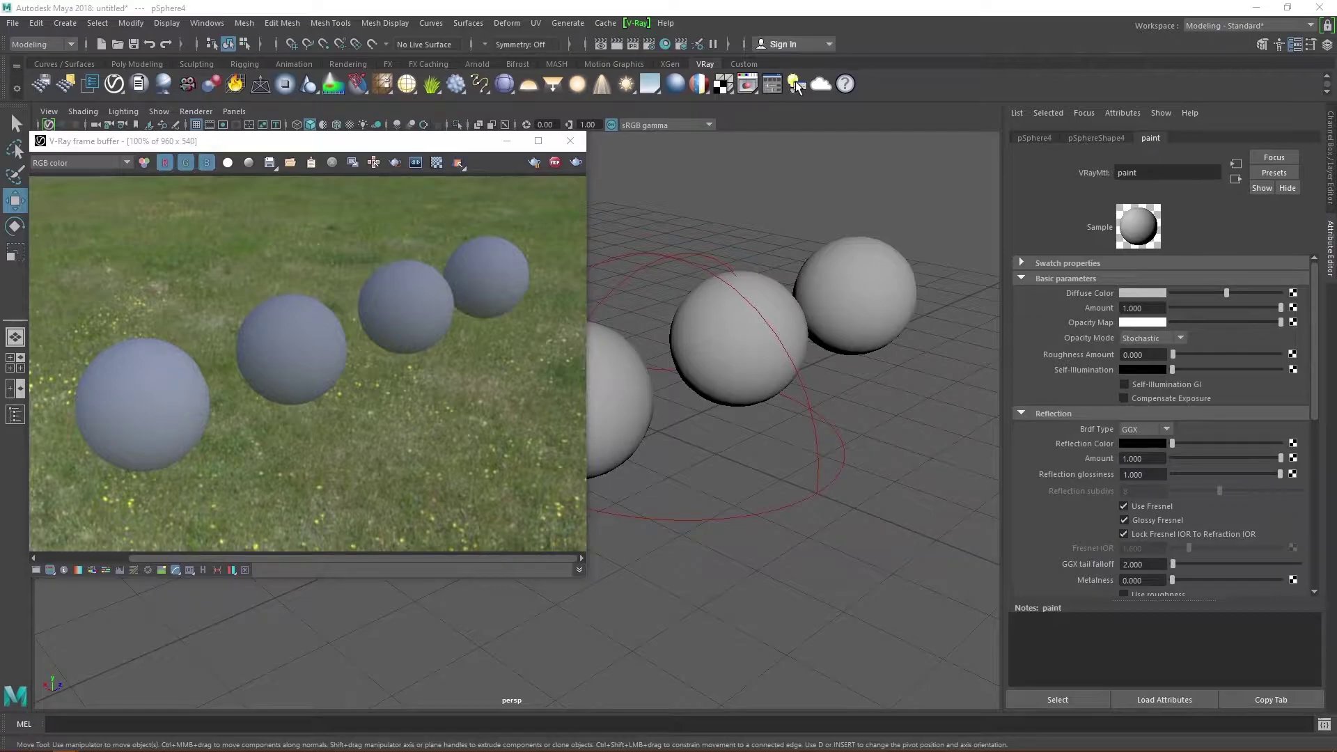
Step: Tick Inv for VRayLightDome1 in the V-Ray Light Lister, then select the left sphere
left_click(796, 84)
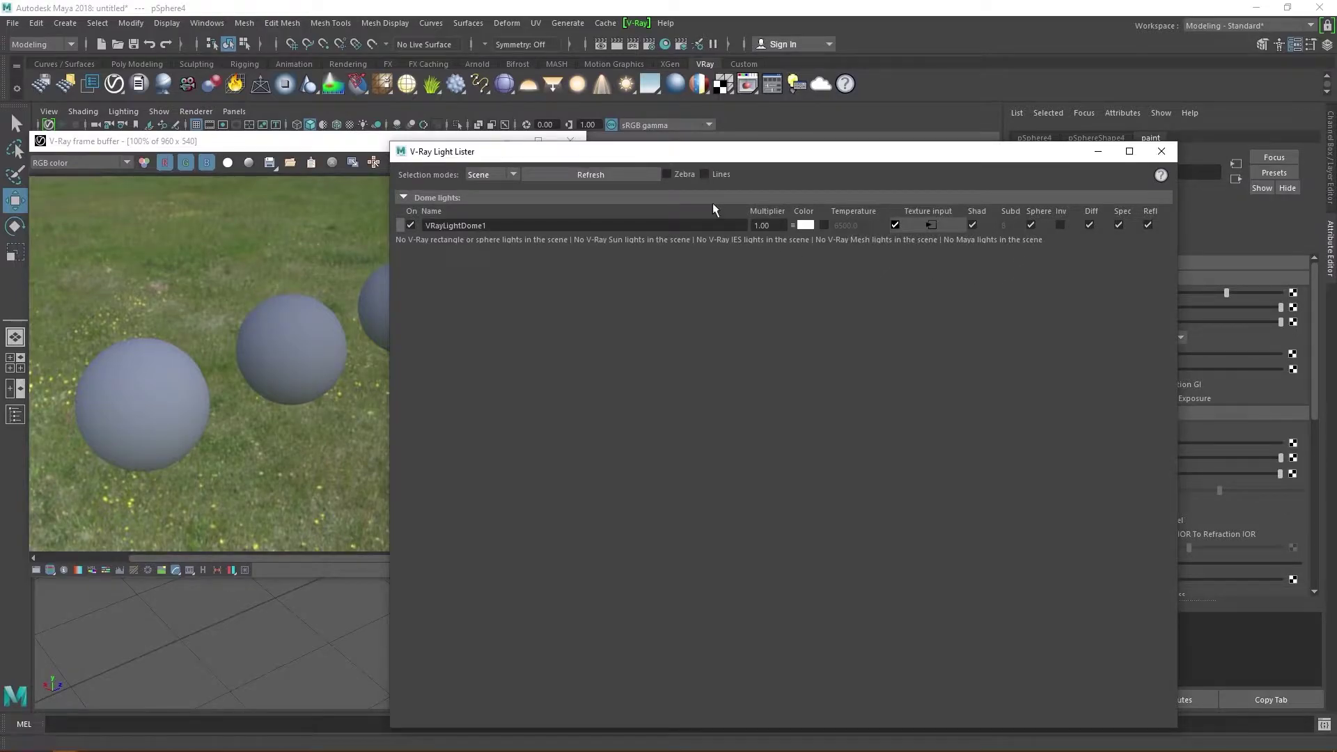
left_click(1059, 225)
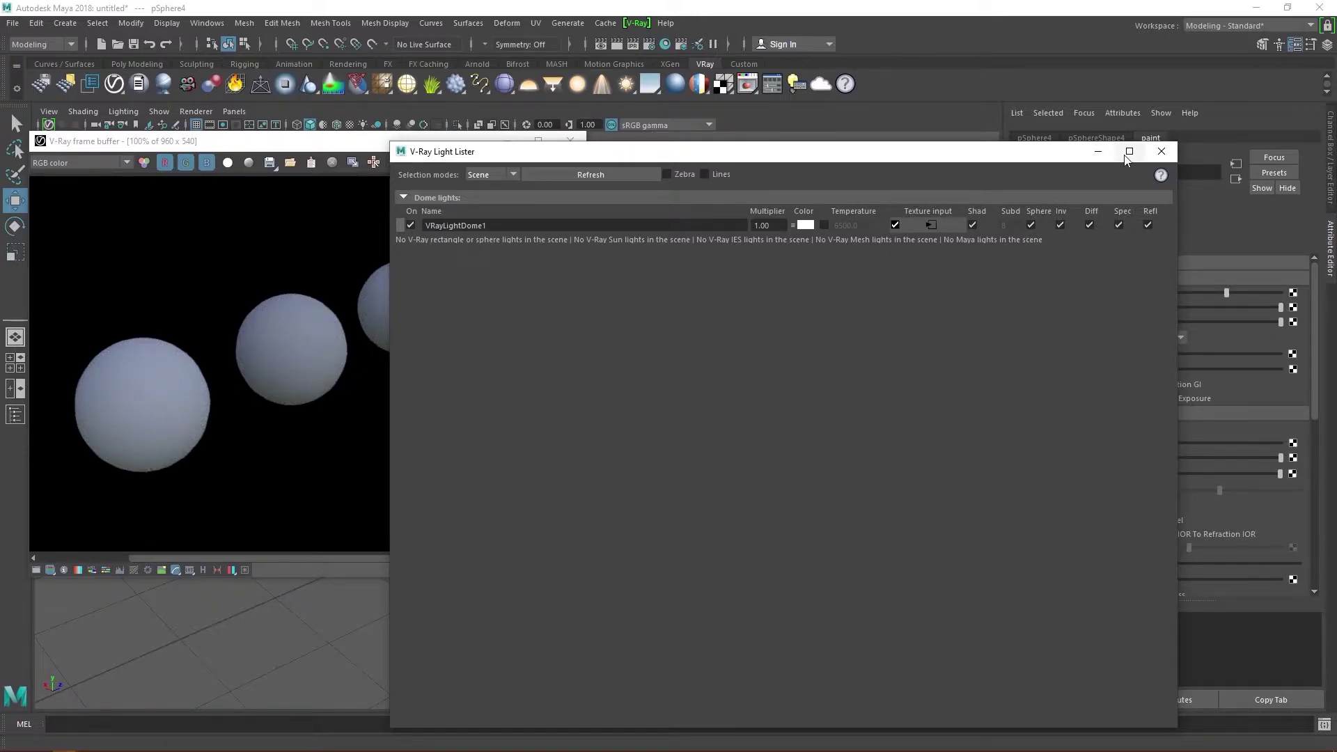
left_click(1098, 151)
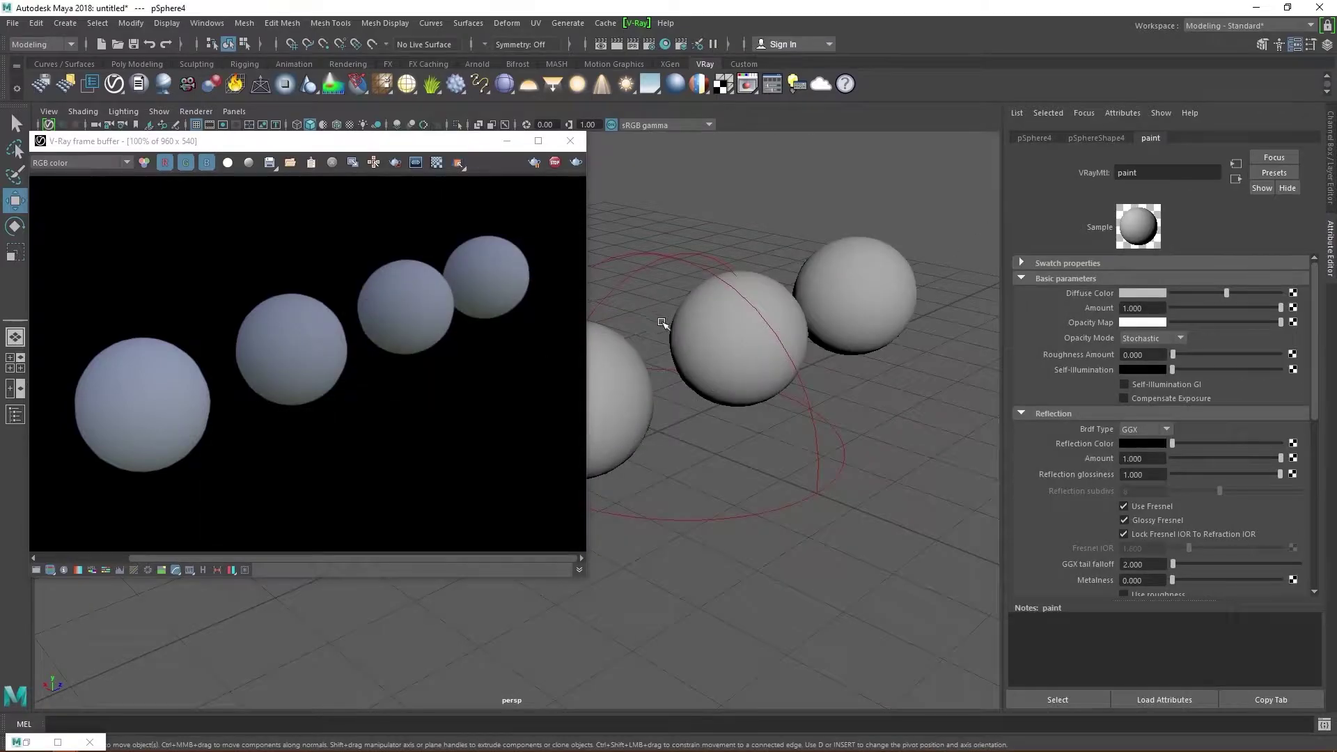
middle_click_drag(732, 409, 782, 374, "alt")
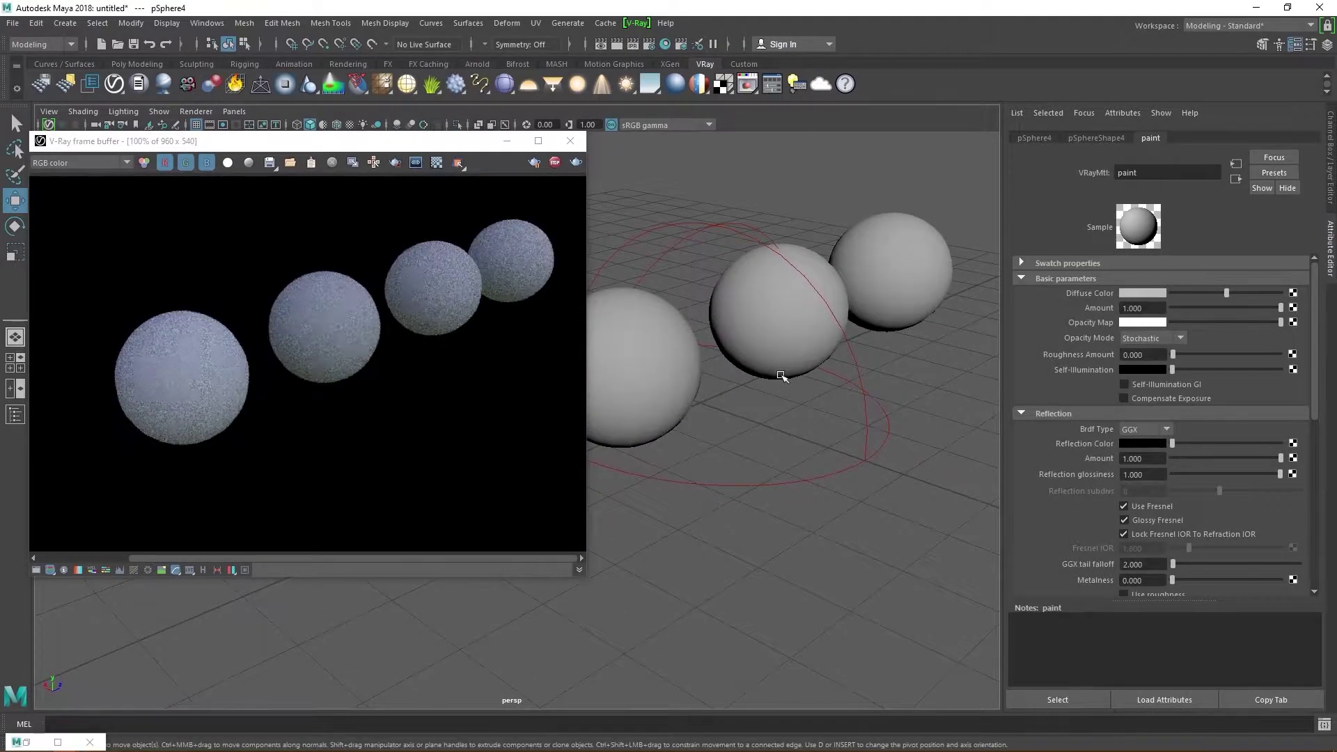
left_click(651, 373)
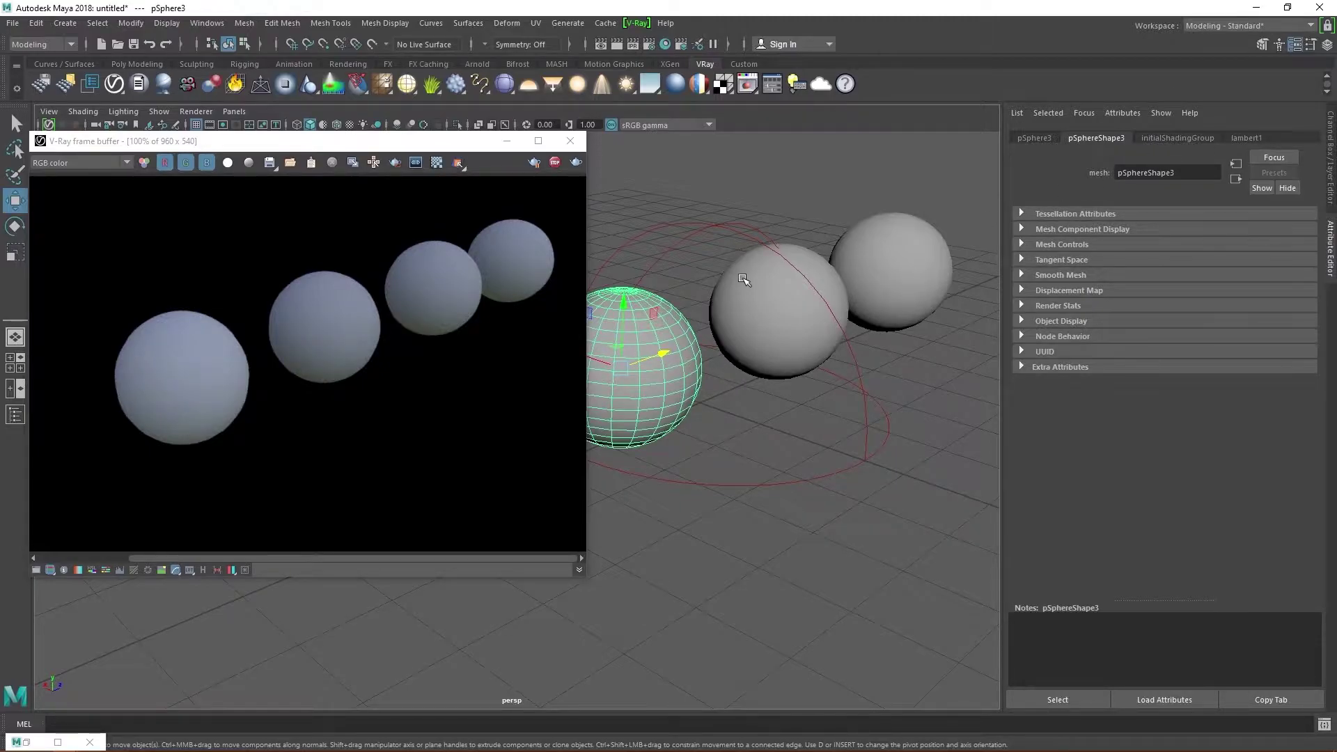
Step: Rename pSphere4 to 'paint1' in the Outliner
left_click(794, 310)
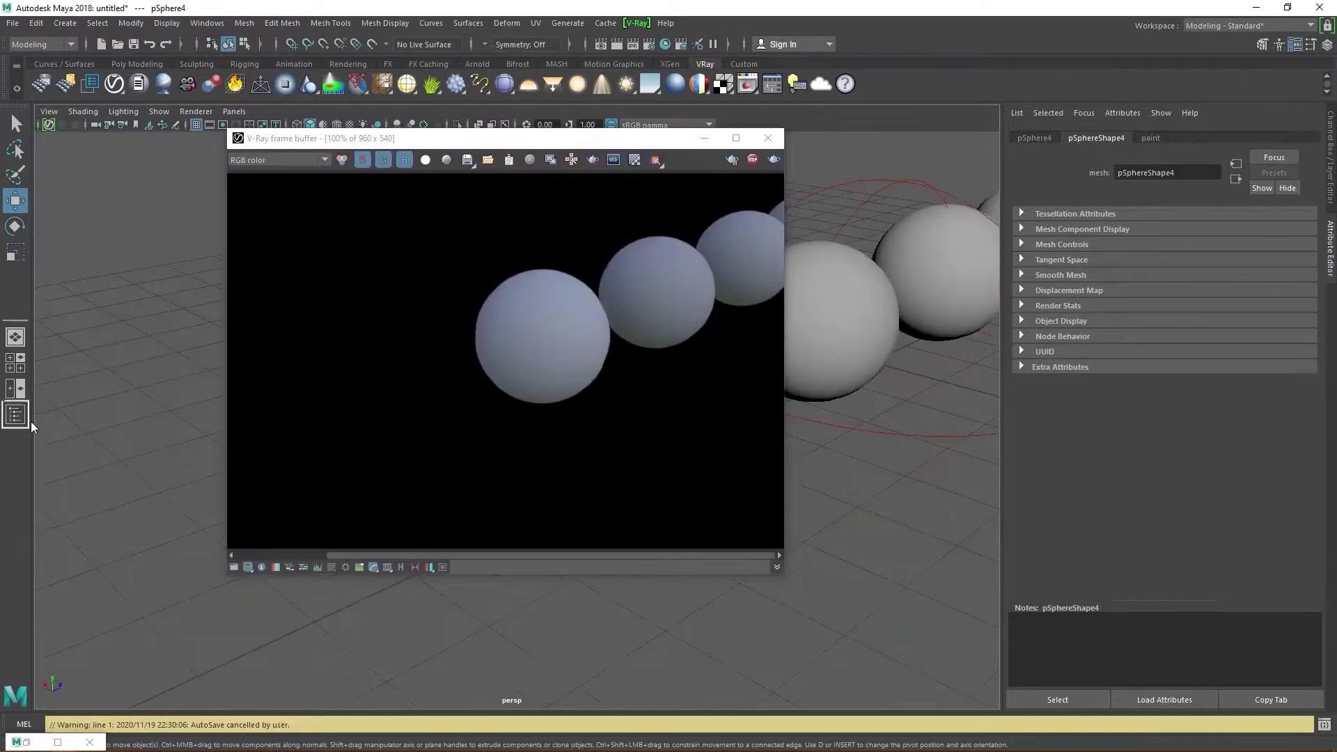
left_click(27, 420)
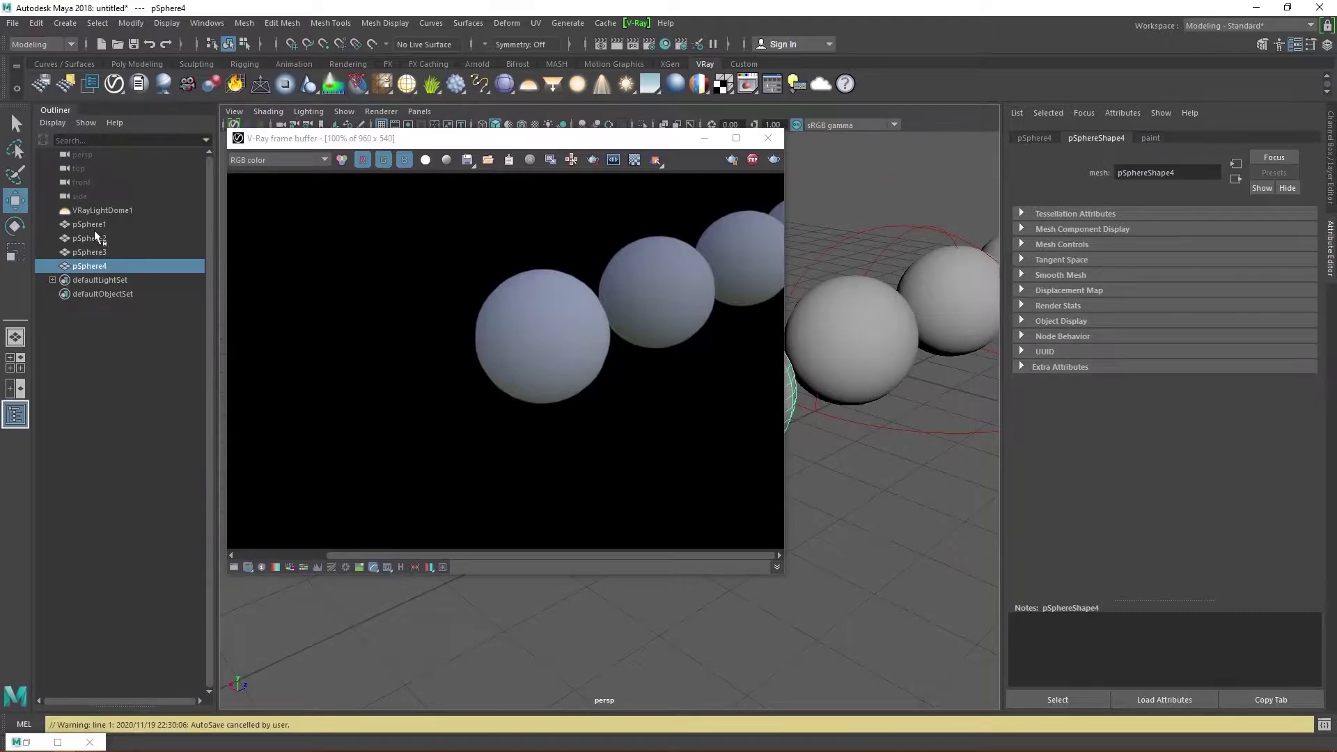
double_click(89, 266)
type("paint")
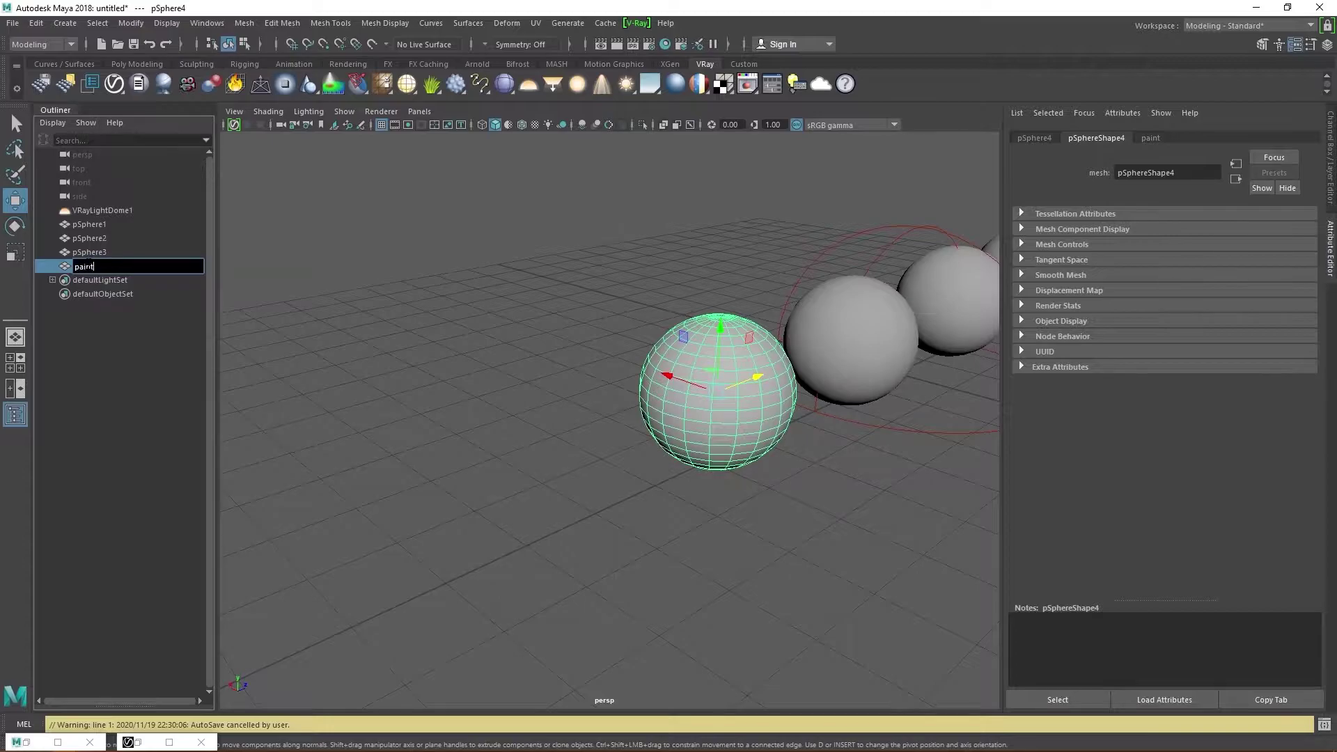
key("Return")
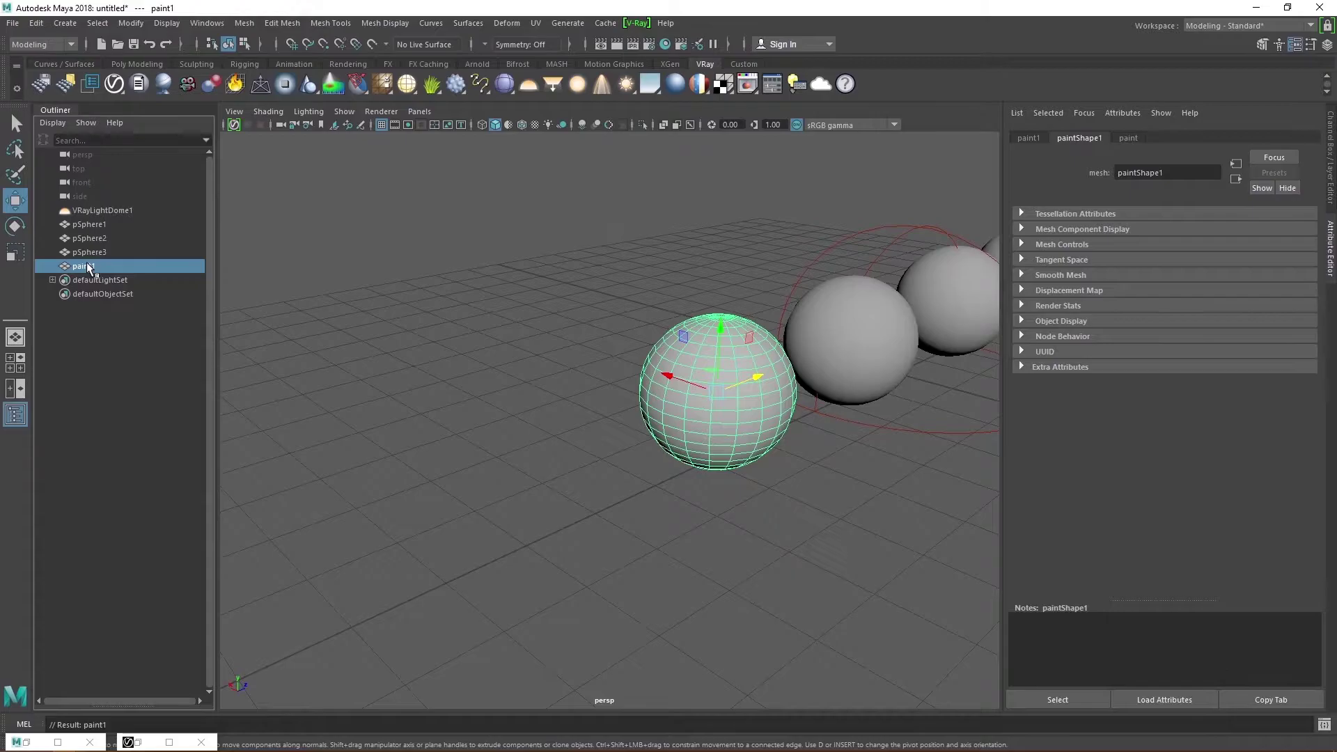
Step: Hide pSphere1 through pSphere3, select paint1 and close the Outliner
left_click(97, 224)
left_click(94, 250, "shift")
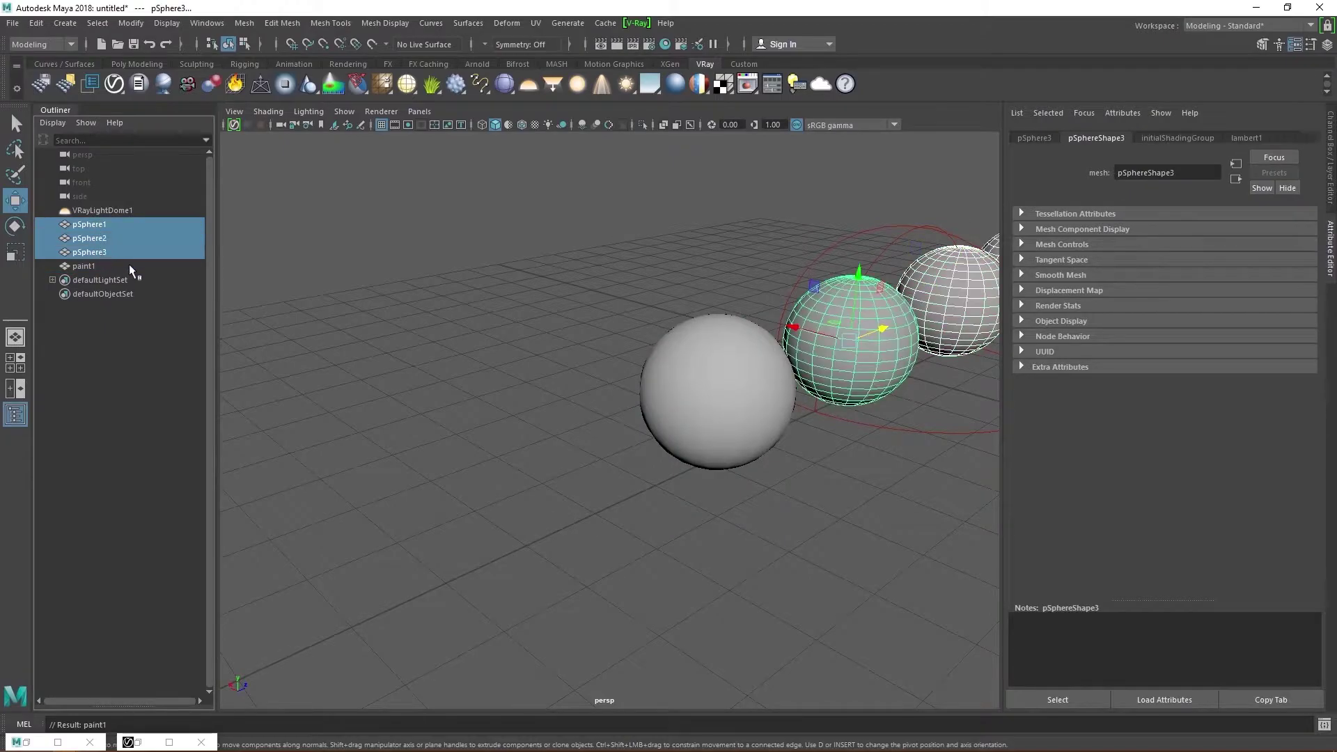
key("h")
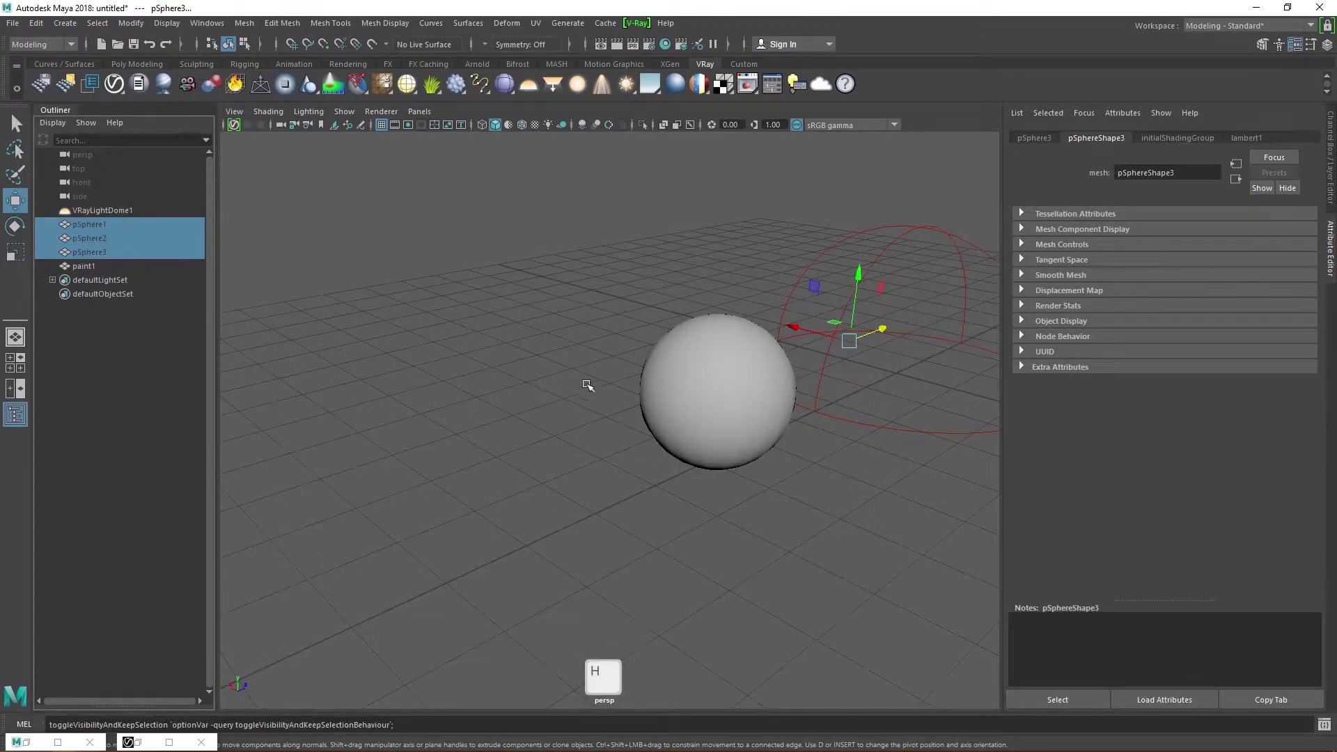
left_click(732, 388)
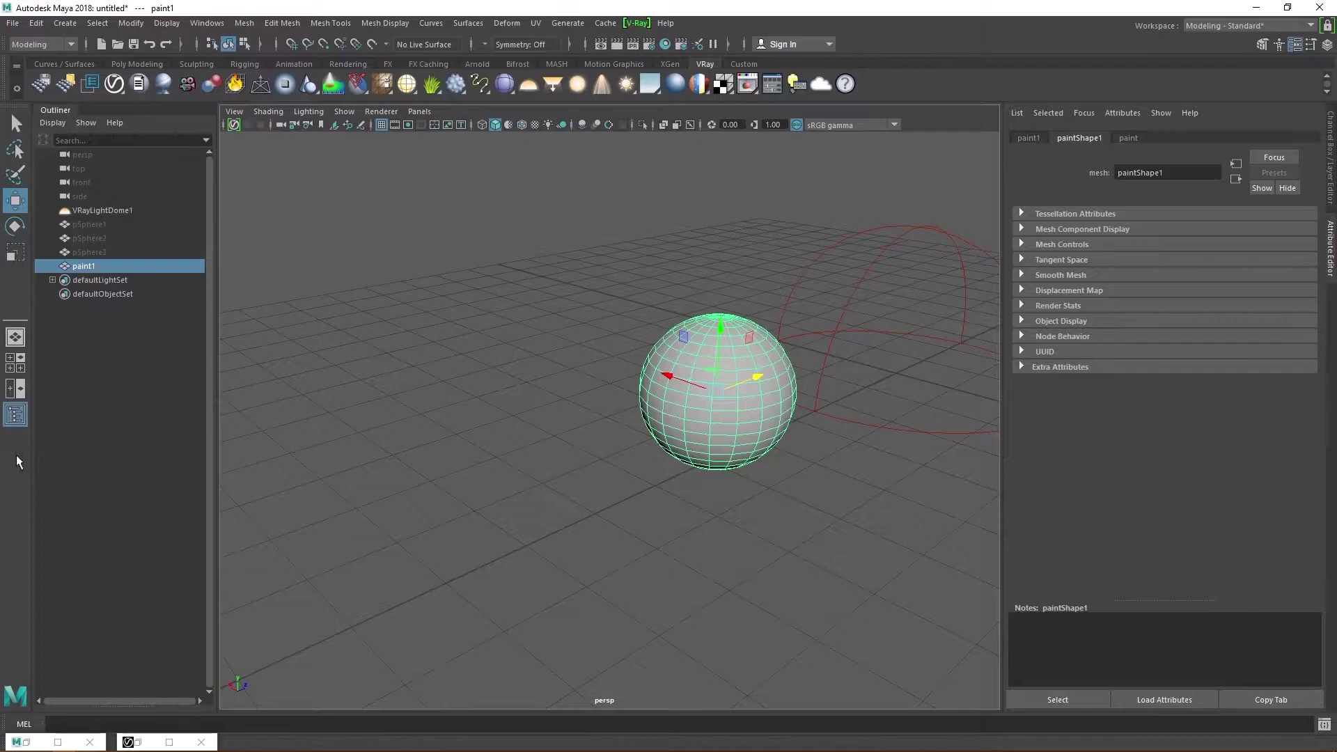
left_click(15, 415)
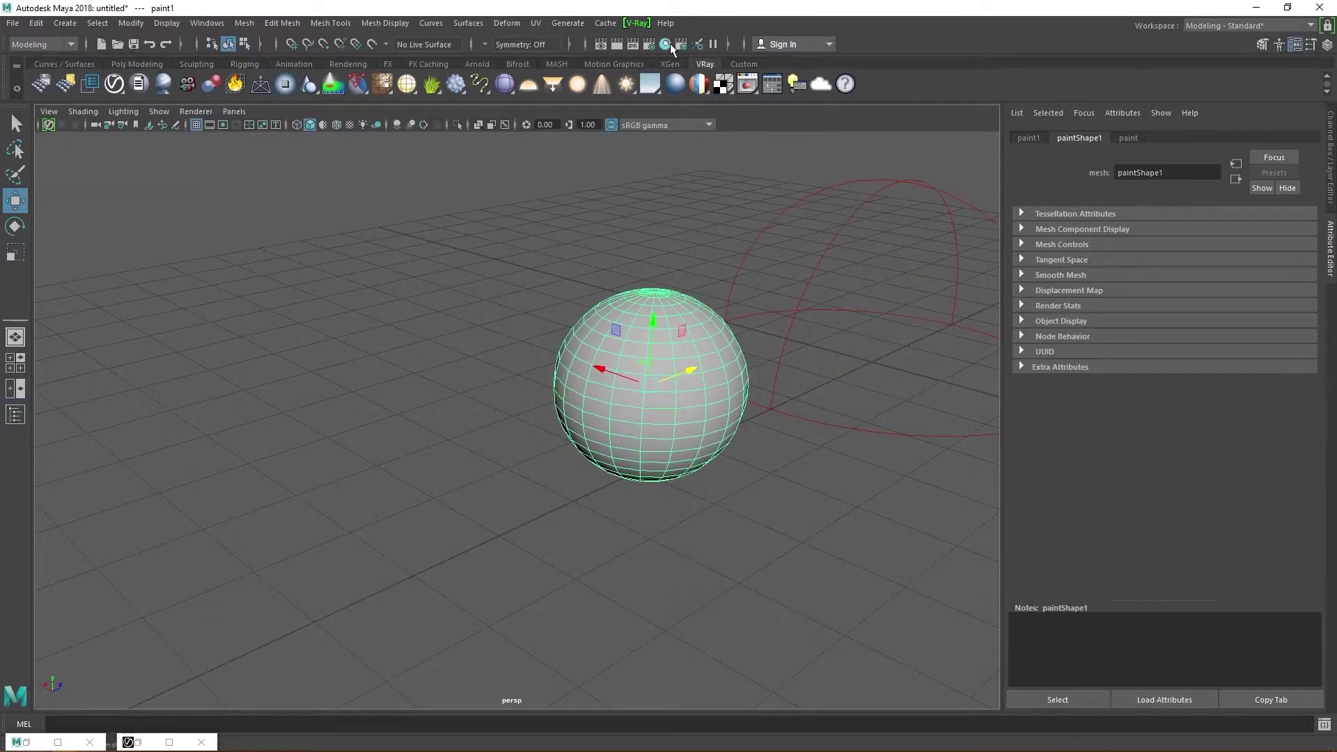
Step: Open the V-Ray frame buffer, start IPR and pan the view onto the paint1 sphere
left_click(772, 85)
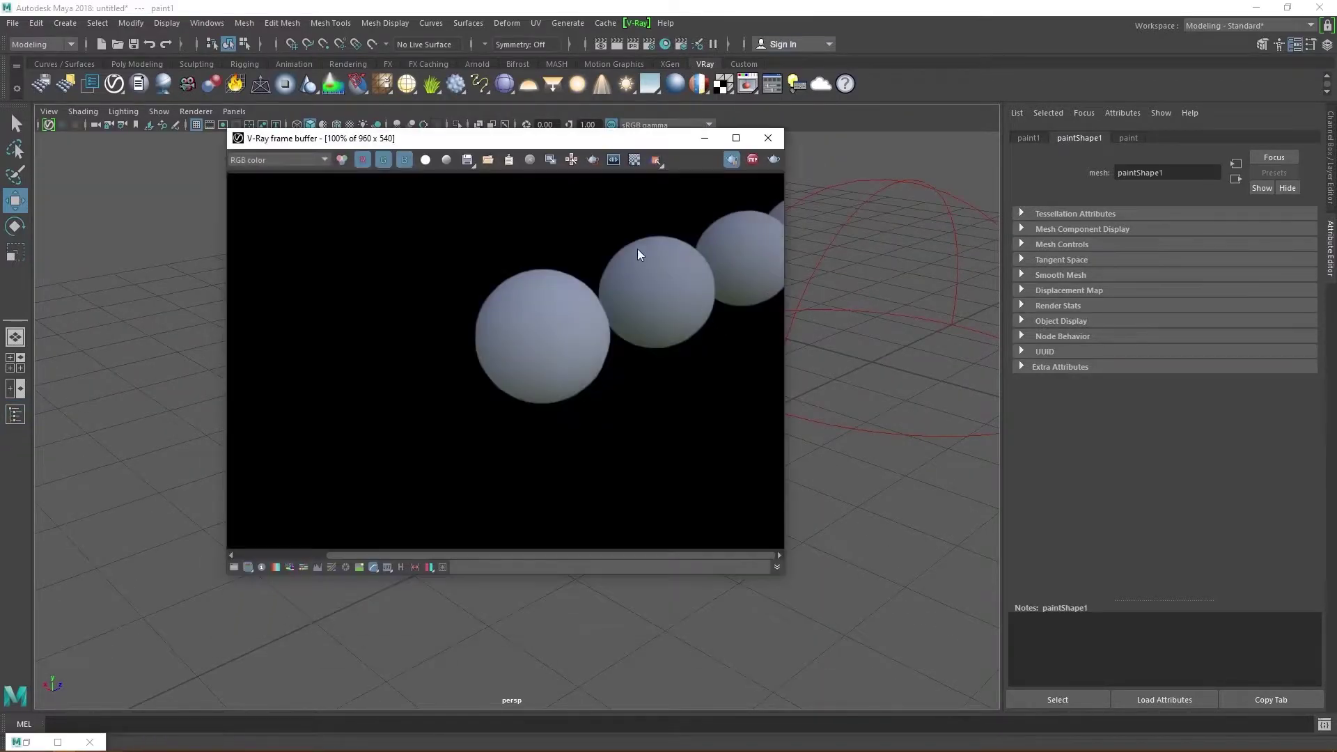
left_click_drag(572, 142, 440, 141)
left_click(640, 159)
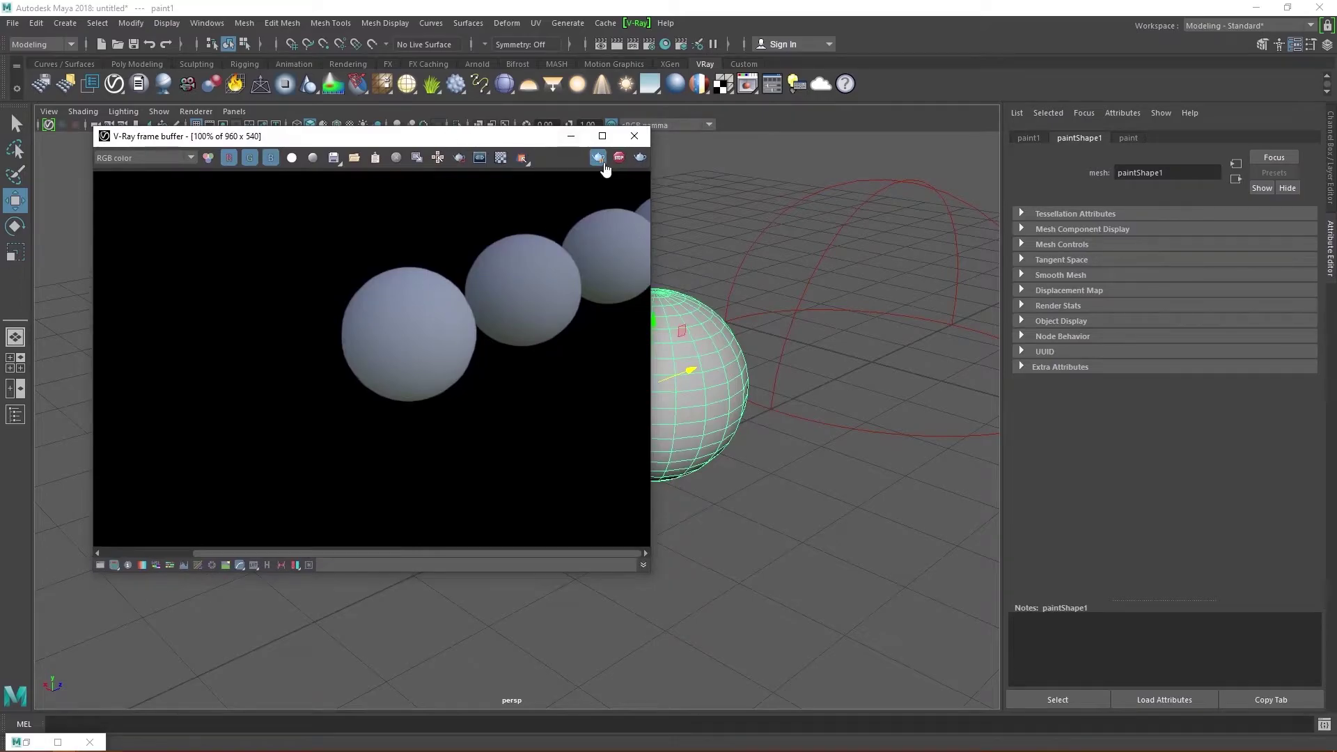
middle_click_drag(824, 451, 782, 412, "alt")
middle_click_drag(782, 412, 752, 441, "alt")
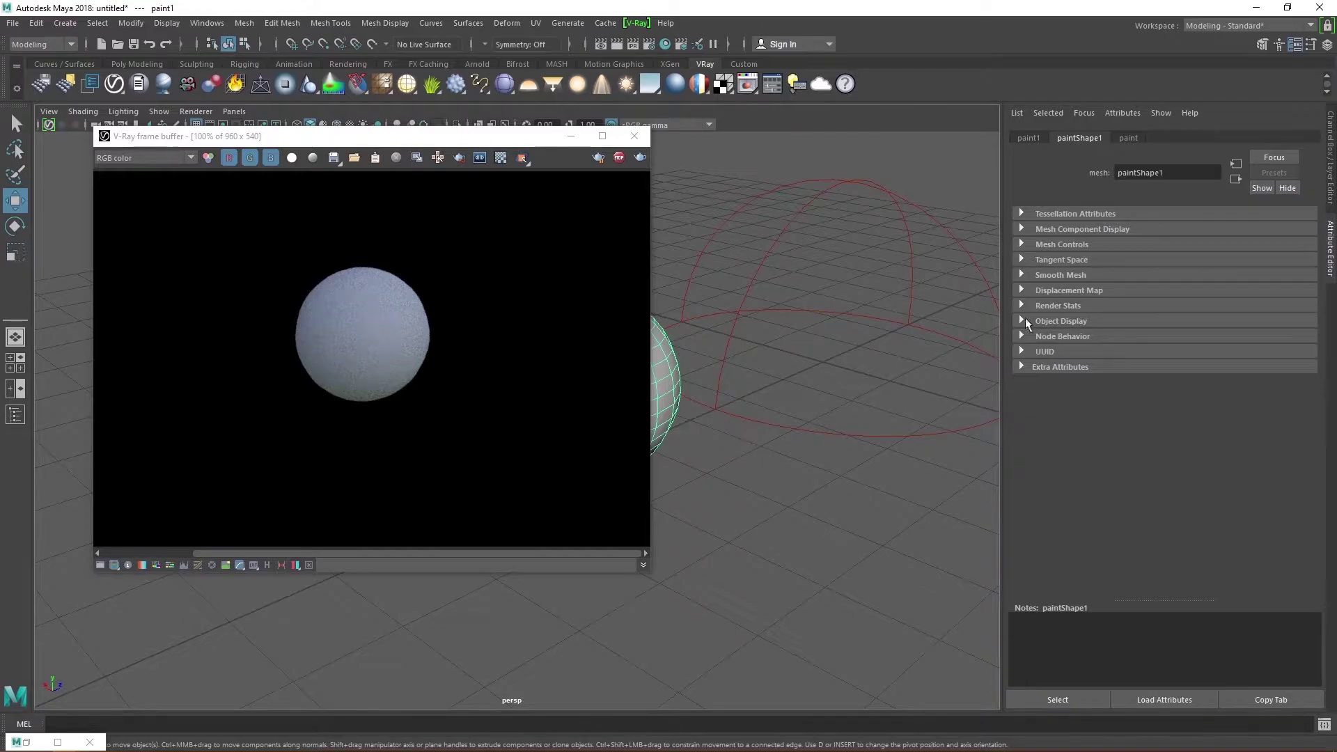
Step: Set the paint material's Diffuse Color to pale cyan-blue (H about 194, S 0.705)
left_click(1128, 138)
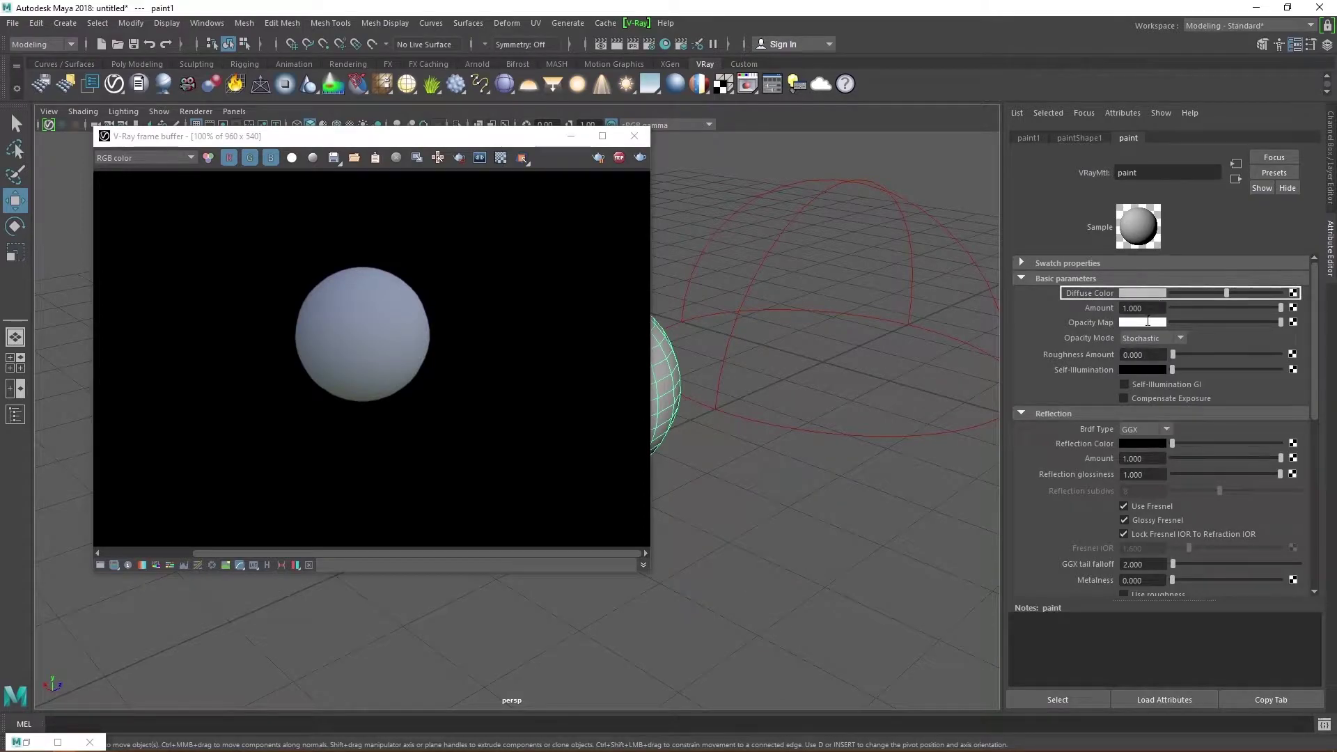
left_click(1146, 293)
left_click(1143, 341)
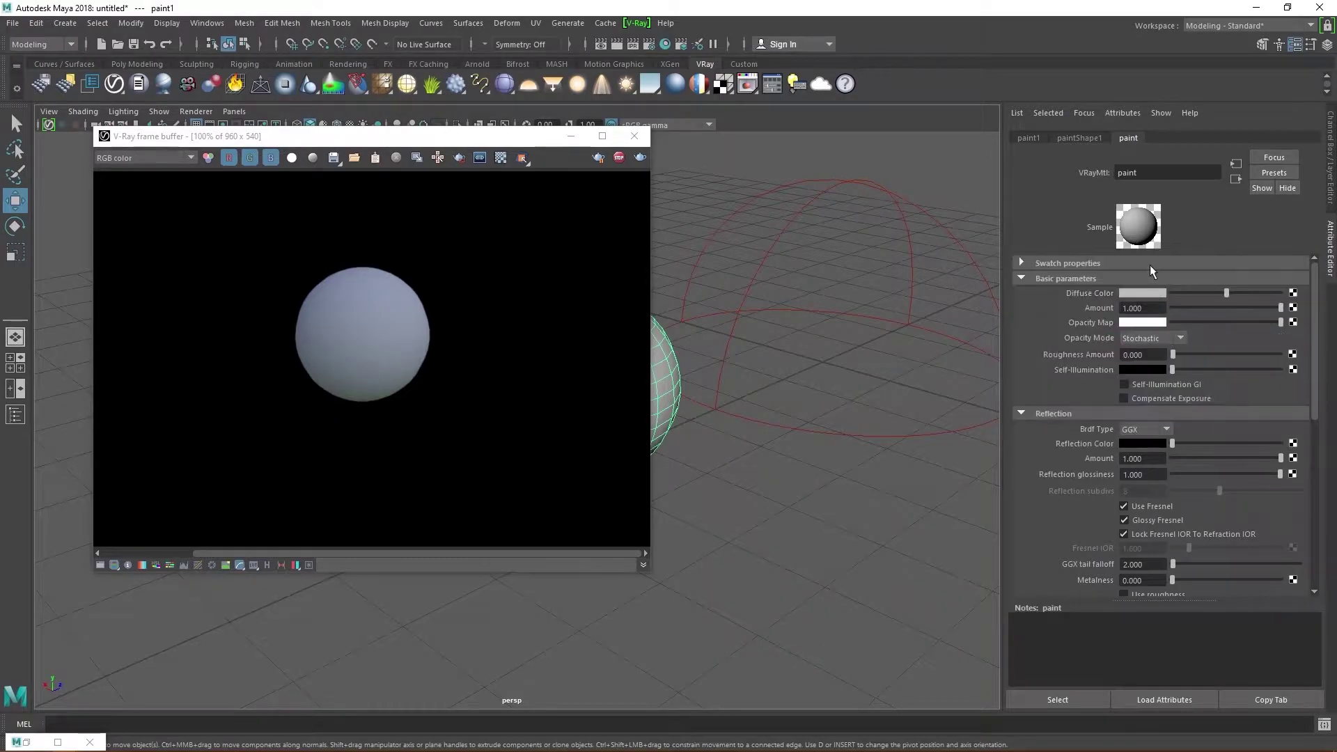
left_click(1151, 291)
left_click(1132, 293)
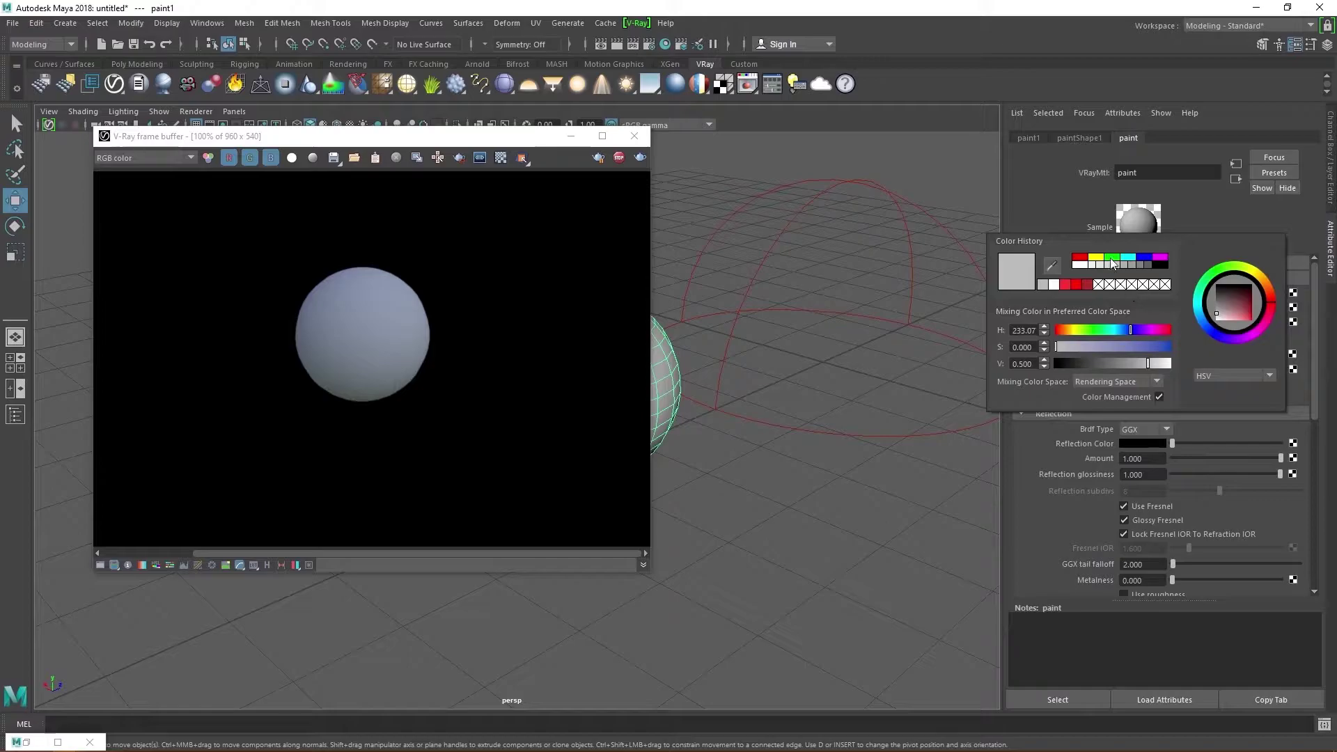
left_click(1130, 259)
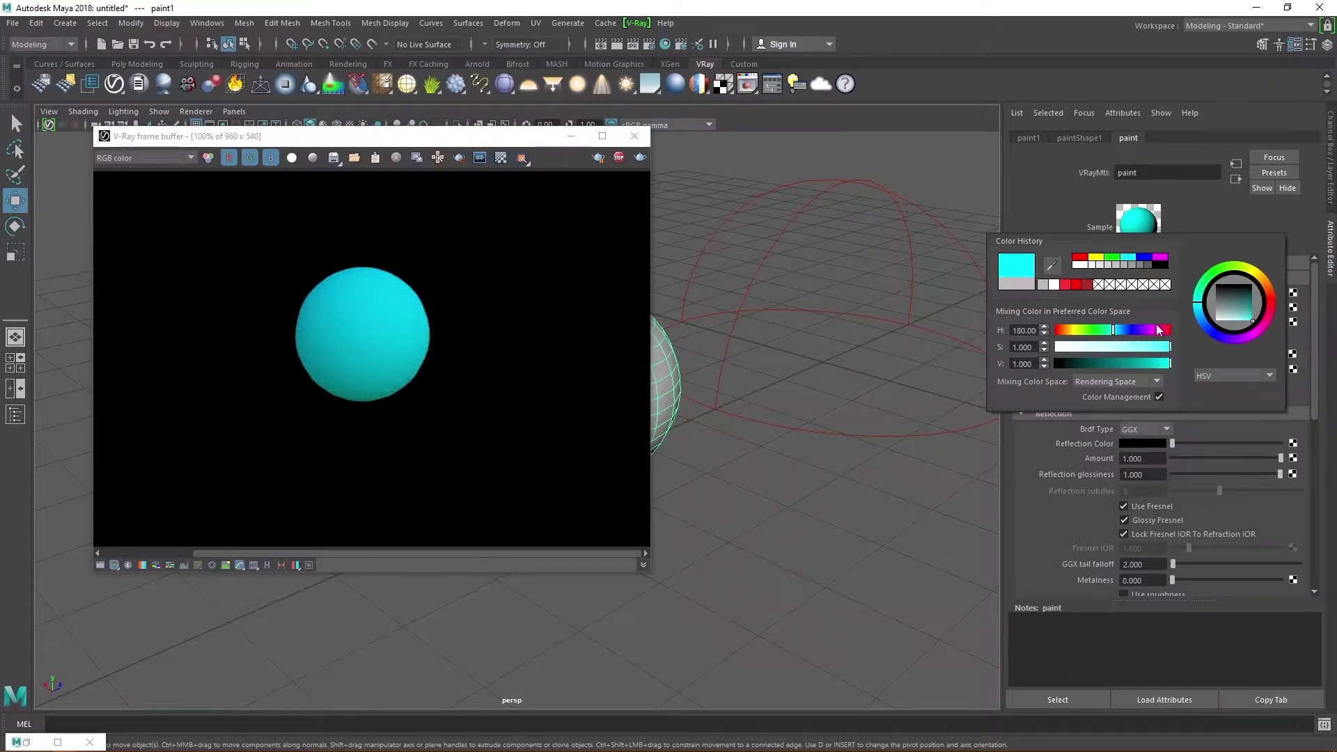
left_click(1198, 301)
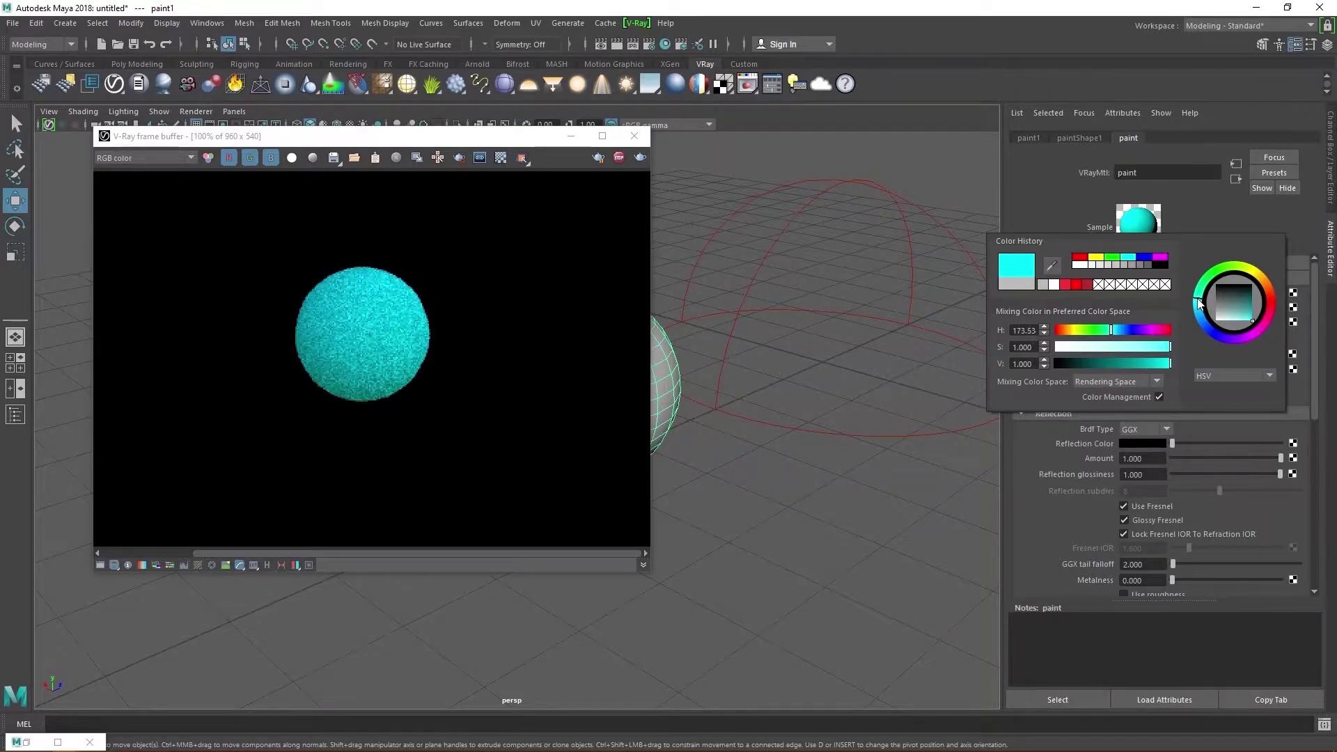
left_click(1120, 330)
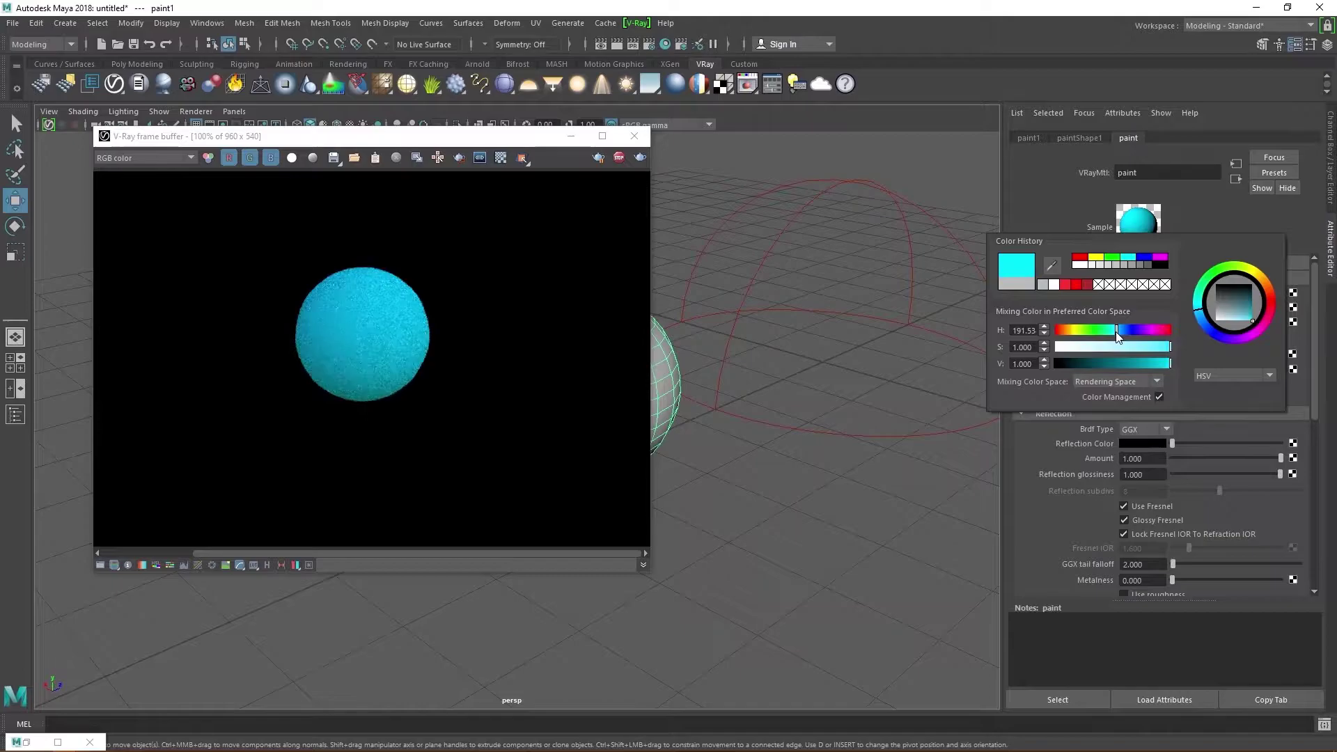
left_click(1121, 335)
left_click_drag(1122, 336, 1118, 337)
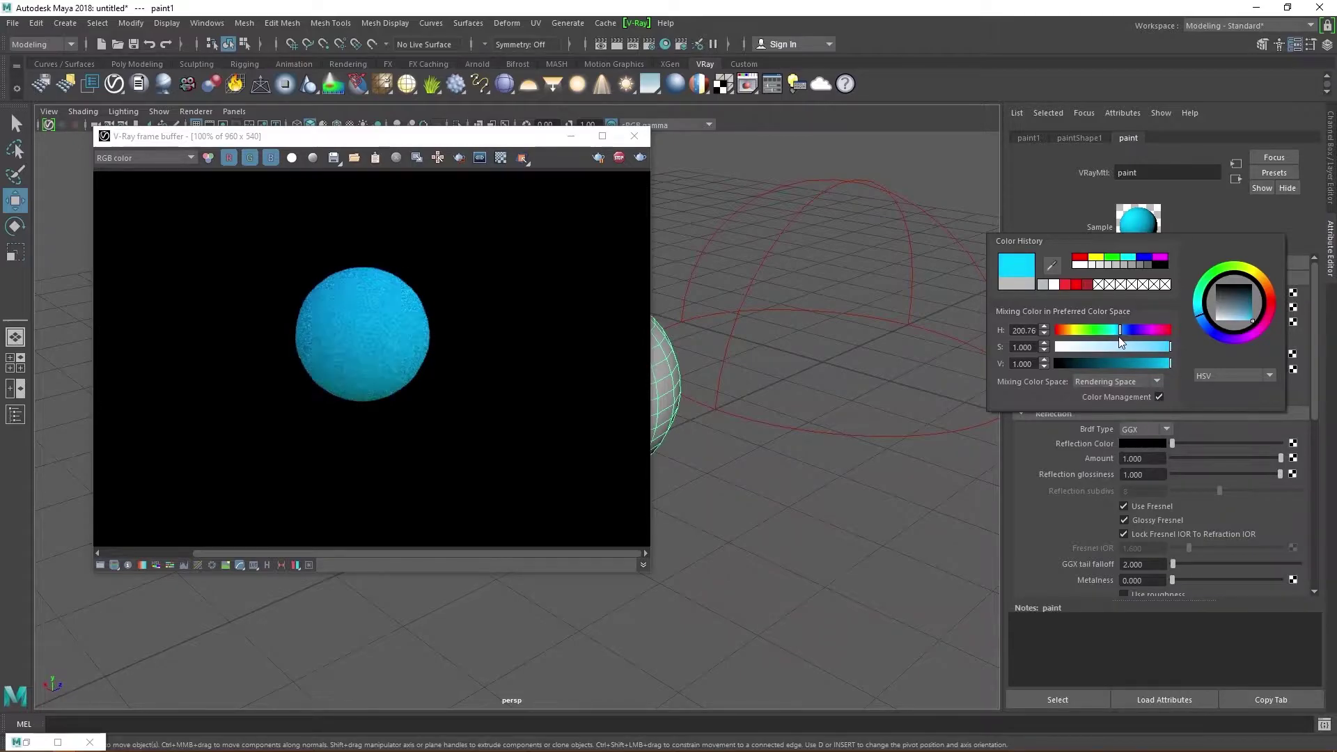
mouse_move(1119, 337)
left_mouse_down()
mouse_move(1160, 352)
mouse_move(1138, 351)
left_mouse_up()
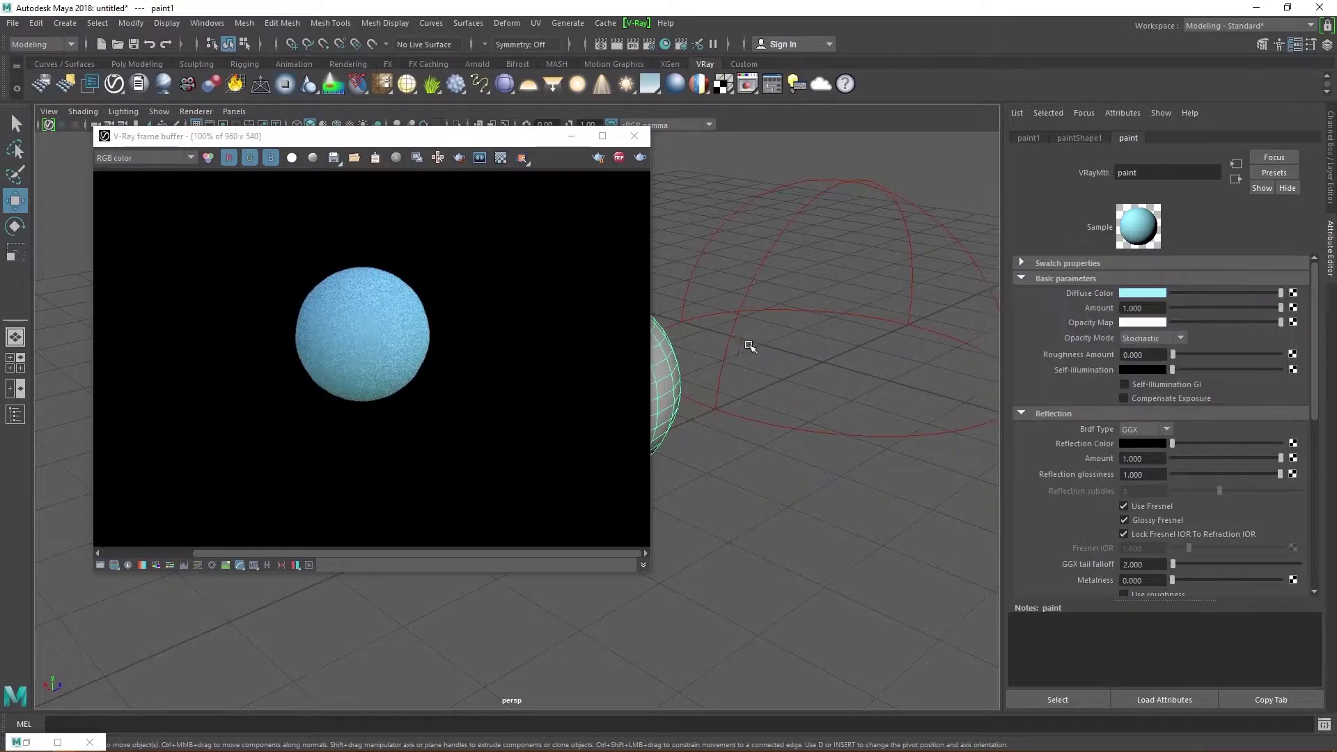
Step: Raise the paint Reflection Color to light grey and set Reflection glossiness to 0.507
left_click(896, 383)
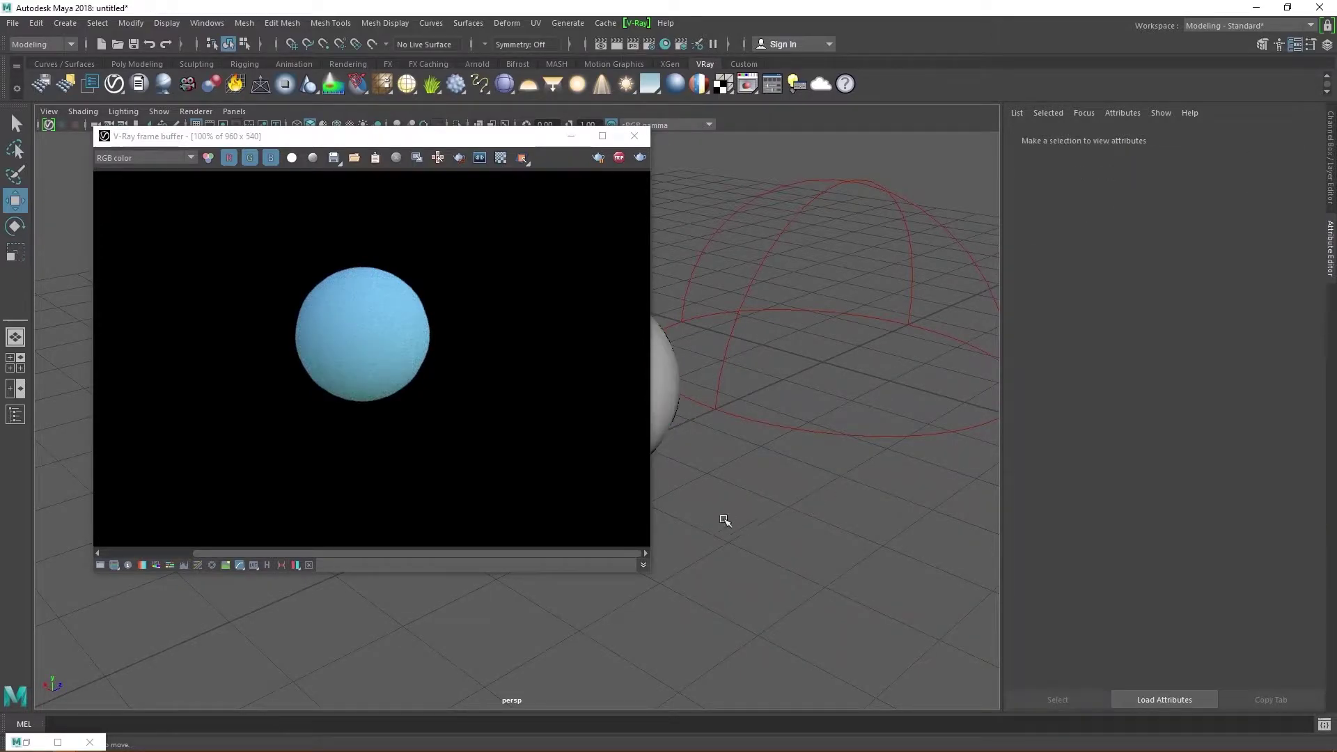
left_click(671, 388)
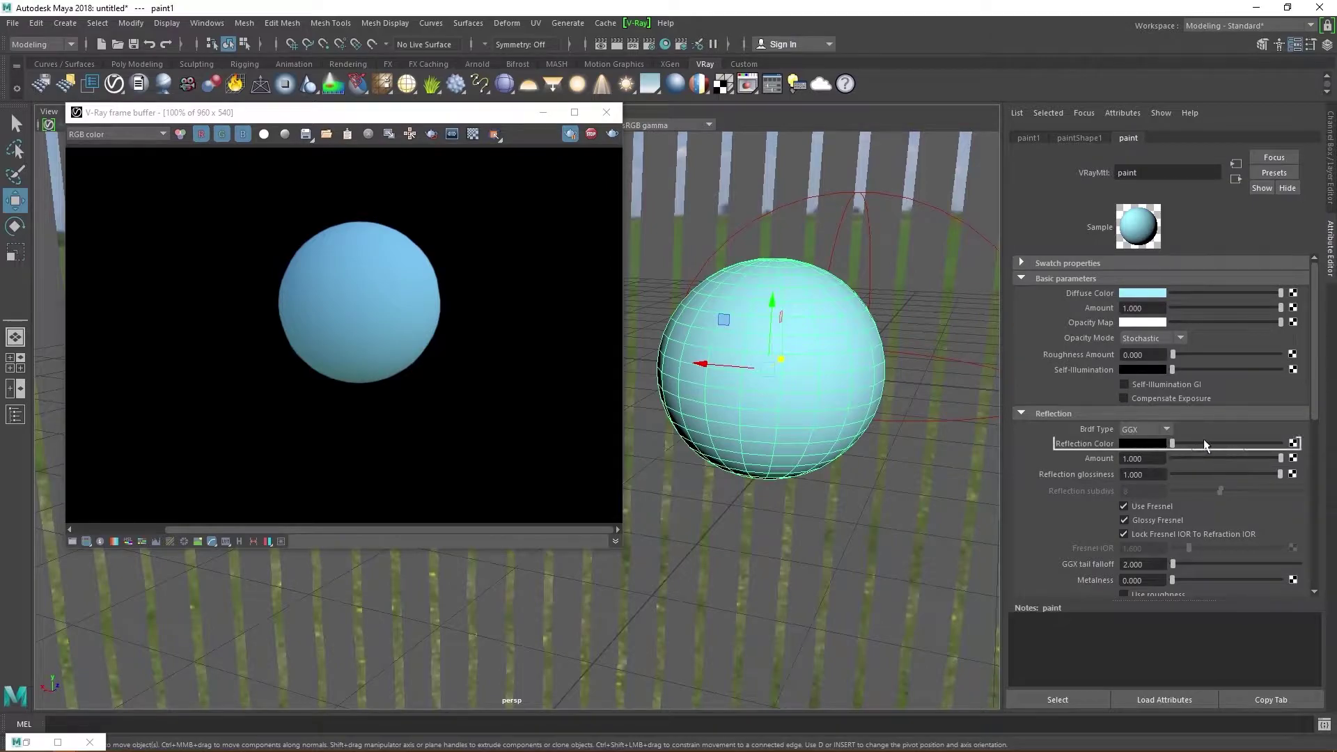
left_click_drag(1198, 444, 1218, 443)
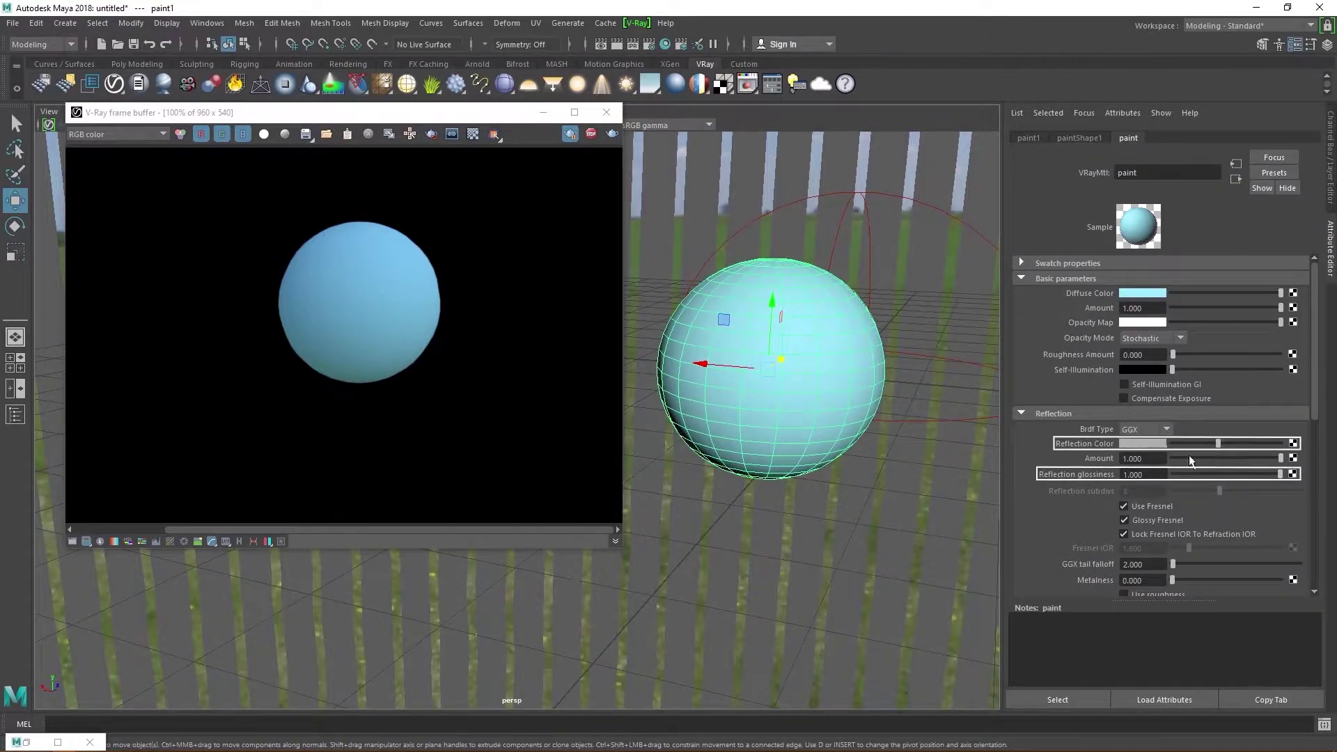
left_click(570, 133)
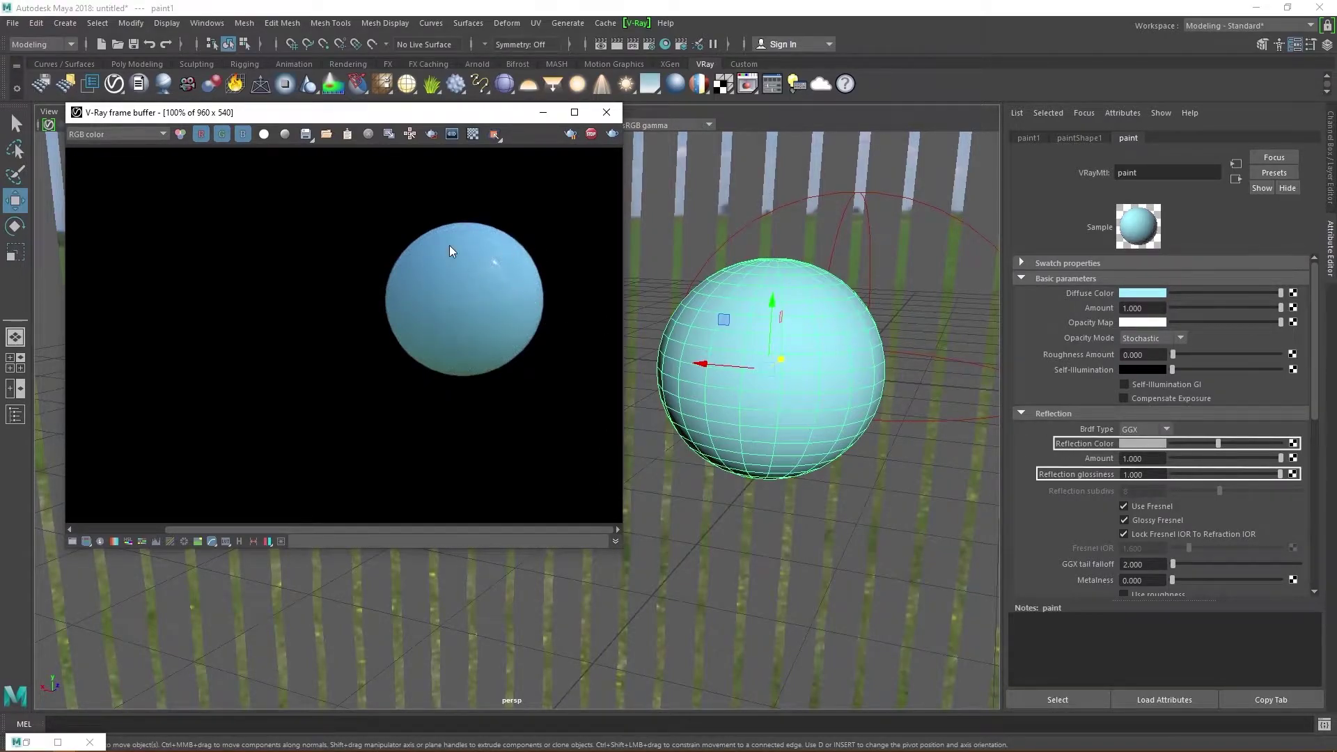
mouse_move(856, 382)
left_mouse_down("alt")
mouse_move(832, 381)
mouse_move(874, 390)
left_mouse_up("alt")
left_click(1237, 474)
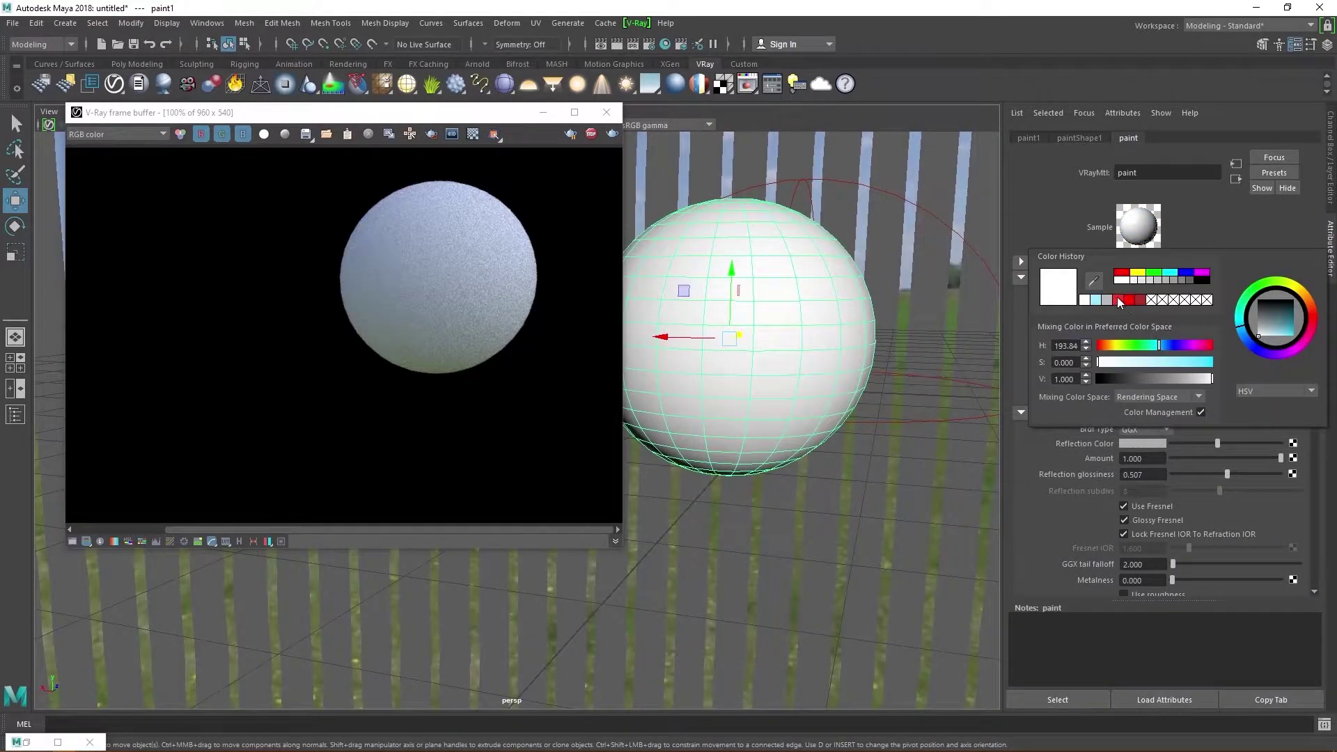
Step: Make the diffuse colour deep red with V 0.576 and slightly brighten the reflection
left_click(1117, 298)
left_click_drag(1181, 379, 1194, 378)
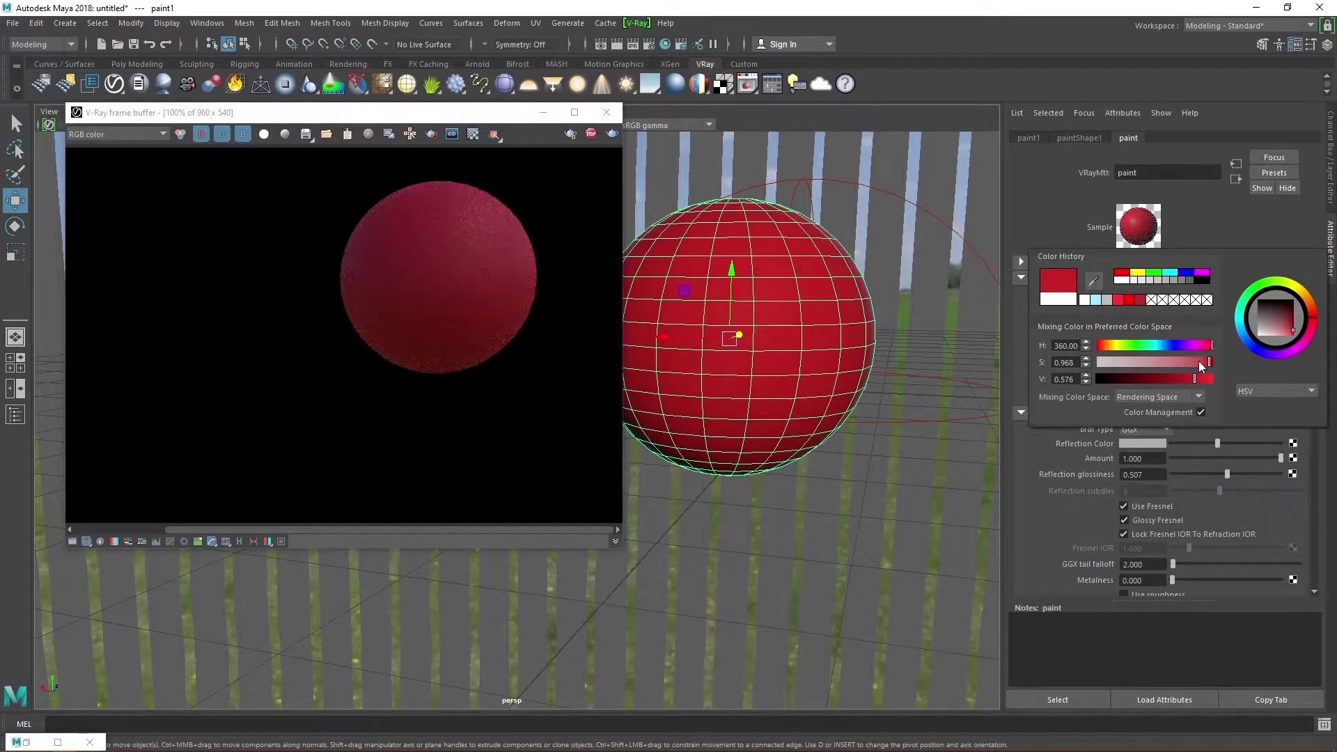
left_click_drag(738, 327, 818, 349, "alt")
left_click(1227, 444)
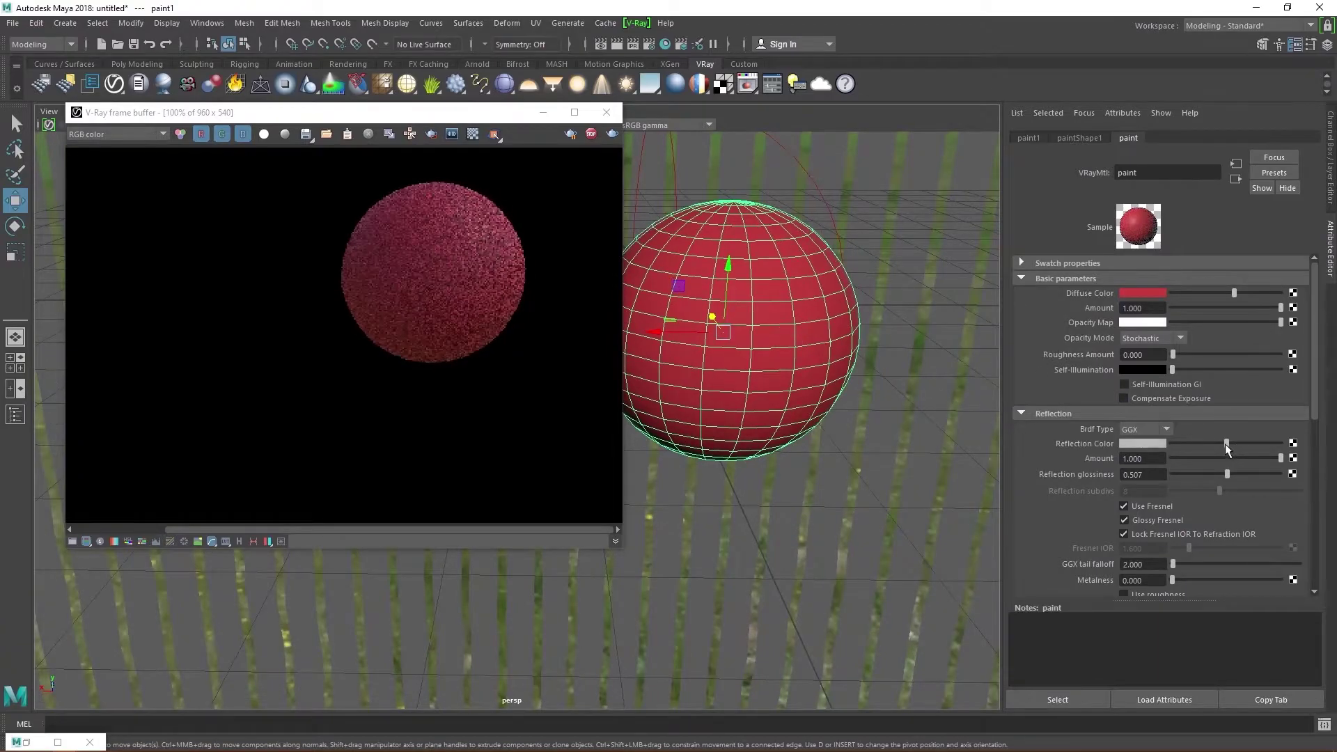
left_click_drag(914, 352, 835, 355, "alt")
middle_click_drag(835, 355, 805, 378, "alt")
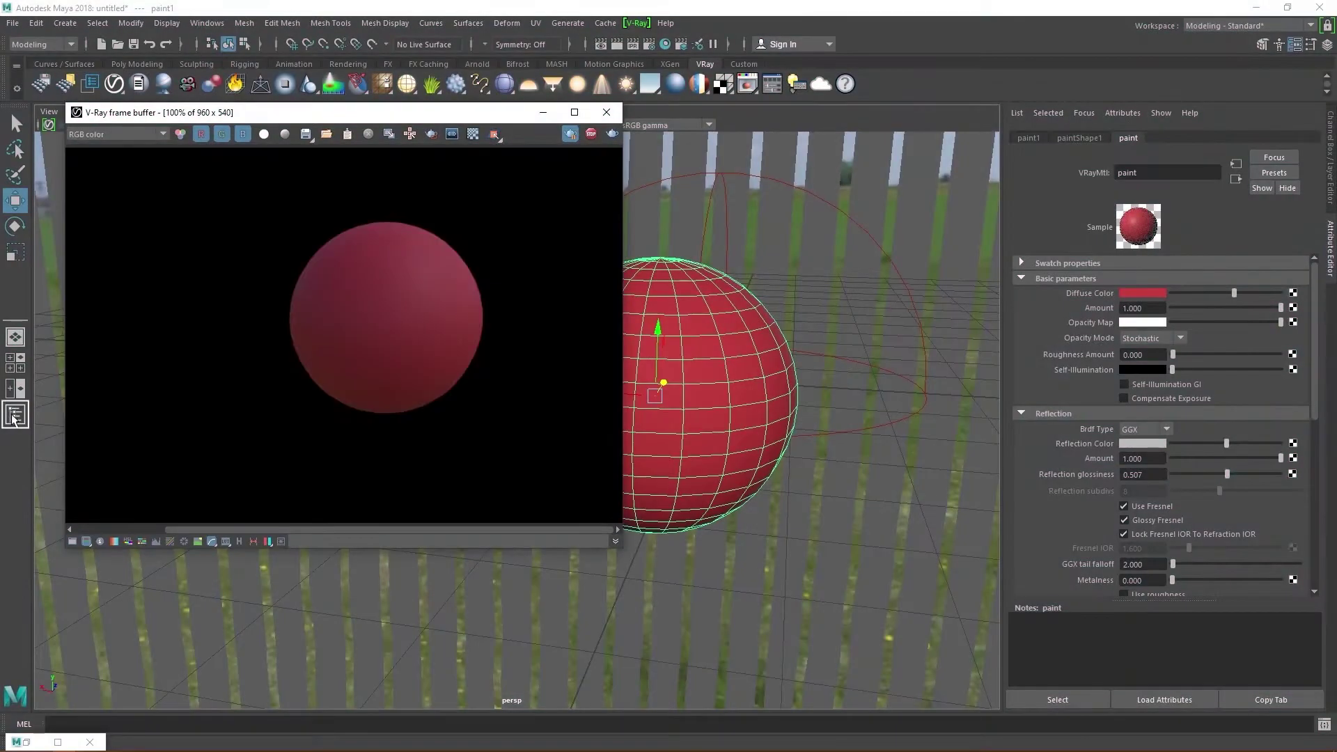
Step: Unhide pSphere3 and hide the red paint sphere so the grey sphere stands alone
left_click(15, 415)
left_click(544, 113)
left_click(89, 252)
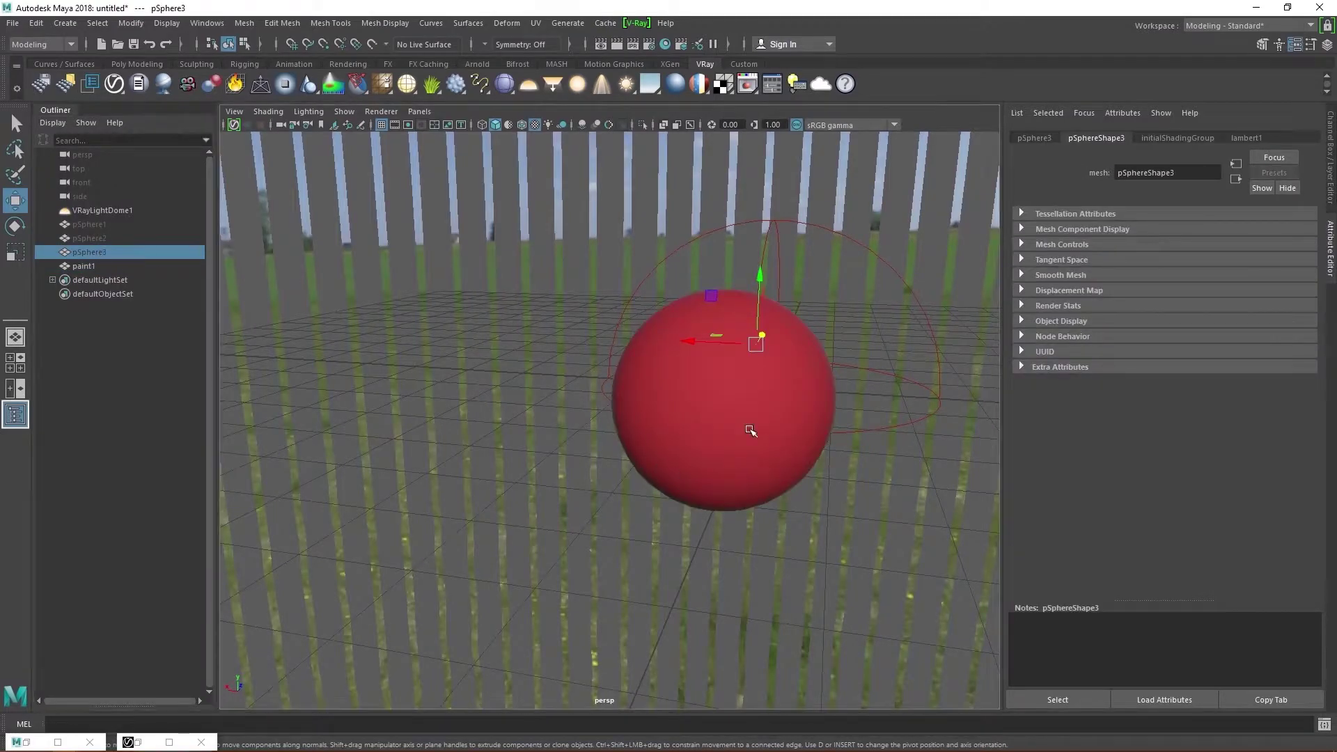
left_click_drag(750, 430, 720, 433, "alt")
key("h")
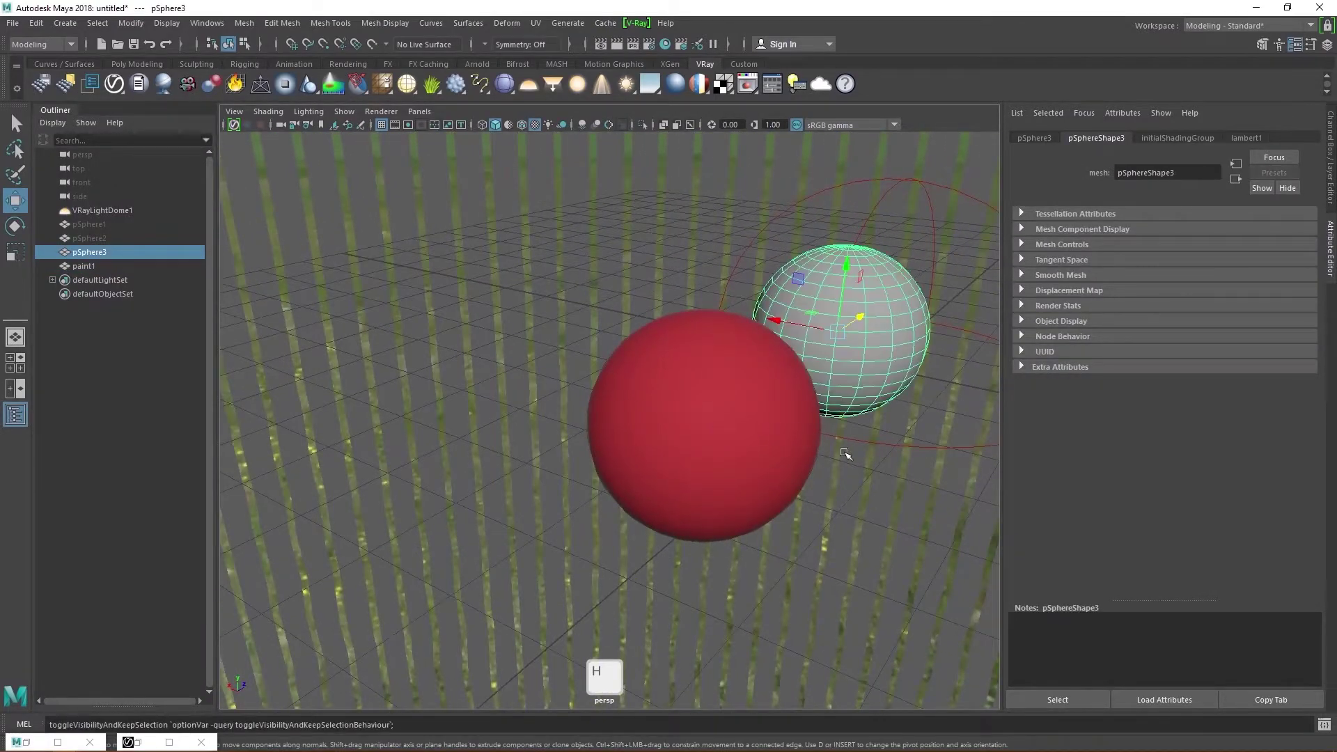
left_click_drag(870, 453, 413, 520, "alt")
left_click(413, 519)
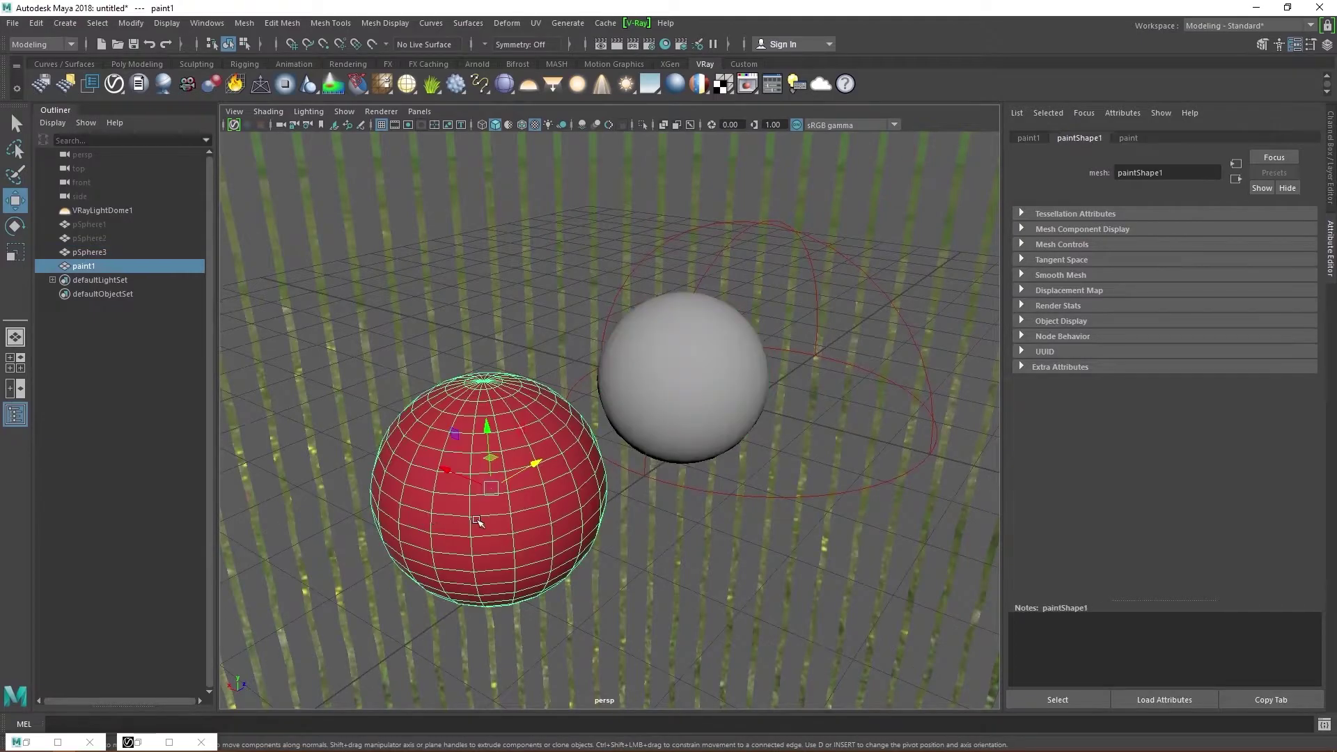
key("h")
left_click_drag(736, 456, 509, 416, "alt")
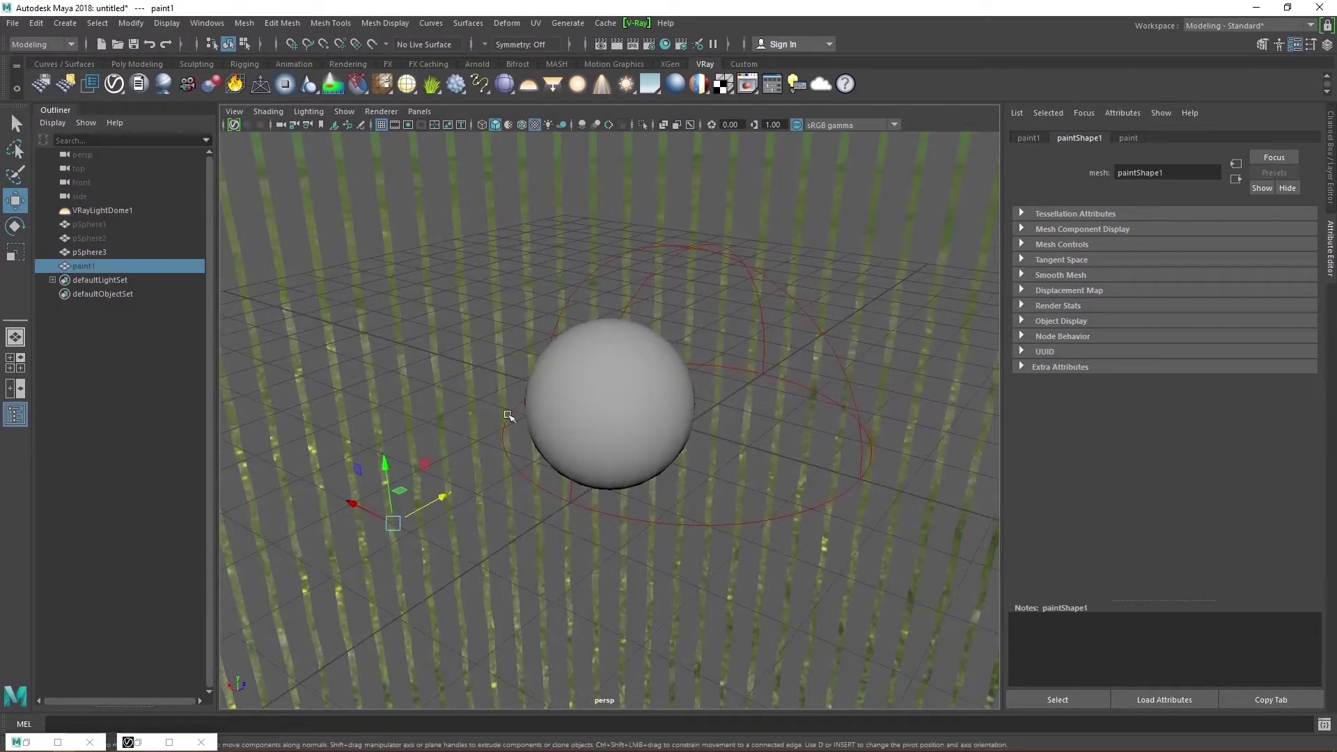
Step: Rename pSphere3 to 'metal' and give it a new VRayMtl named 'metal_sphere'
double_click(102, 252)
type("metal")
key("Return")
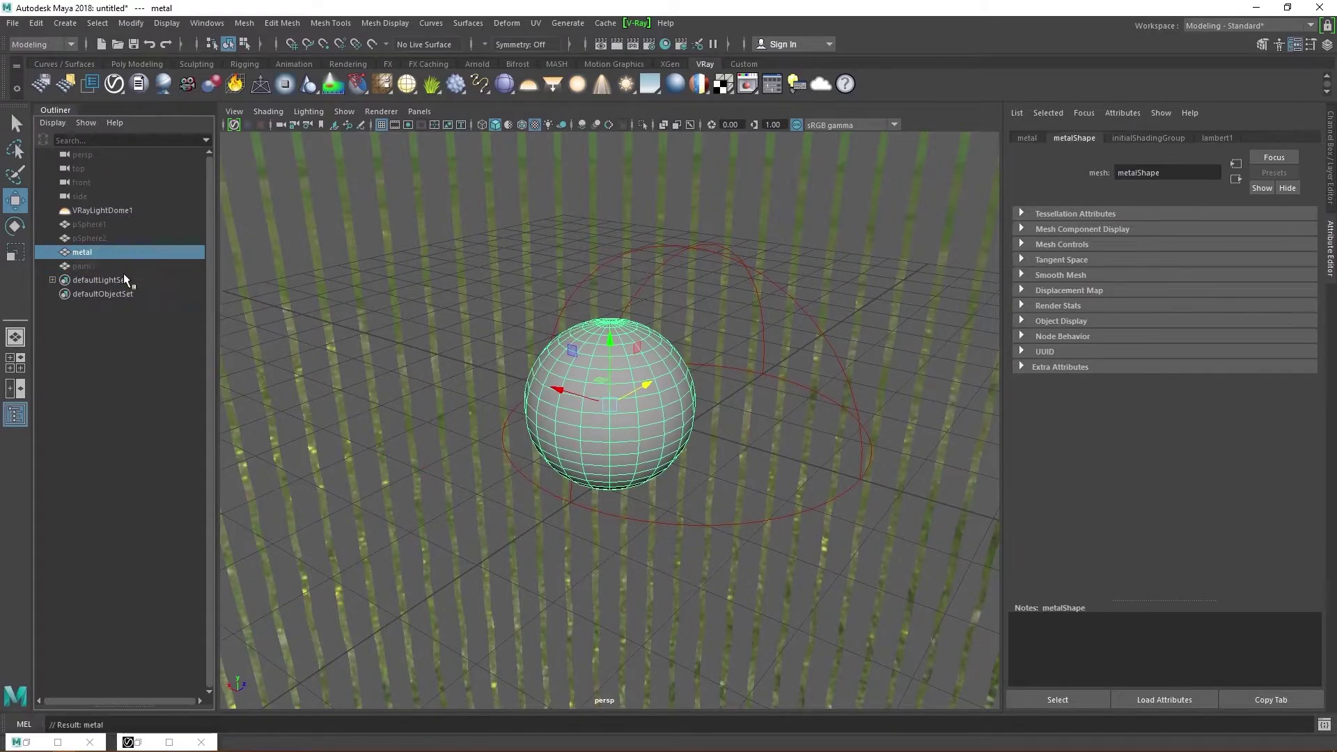
left_click(679, 86)
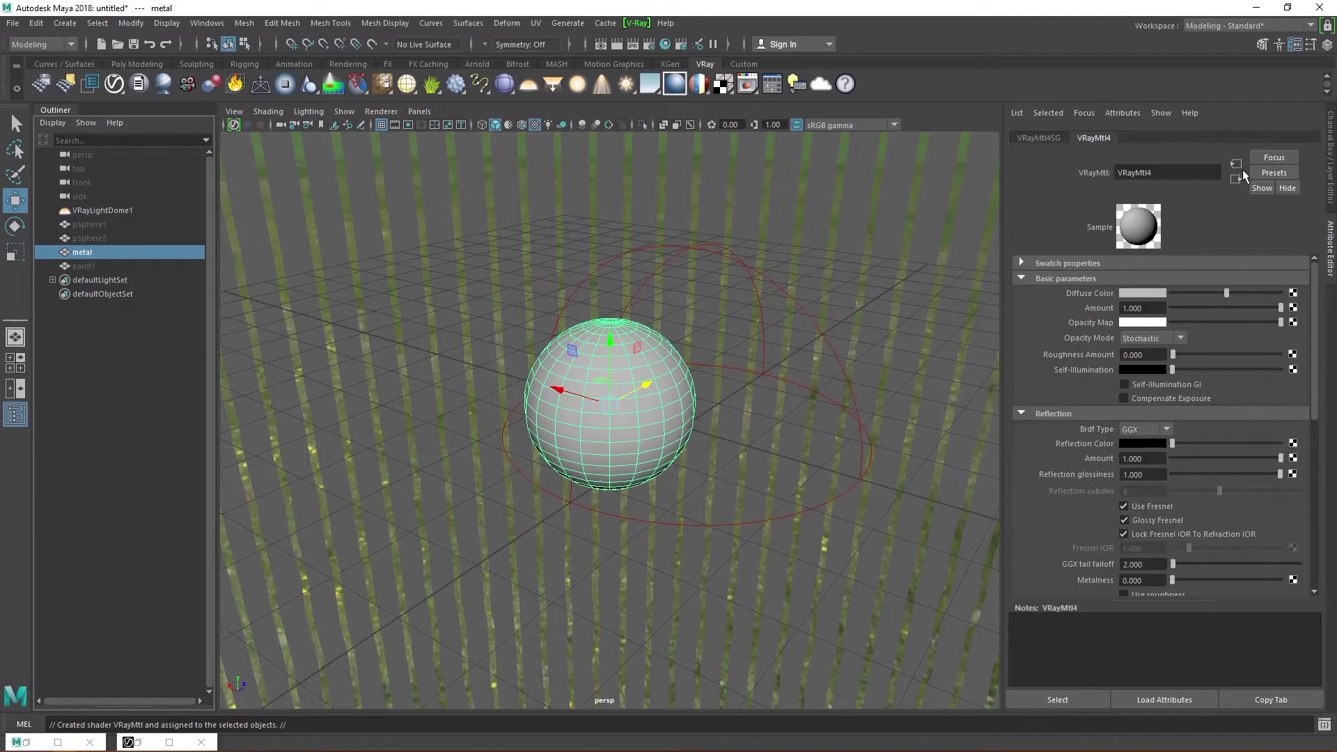
double_click(1193, 173)
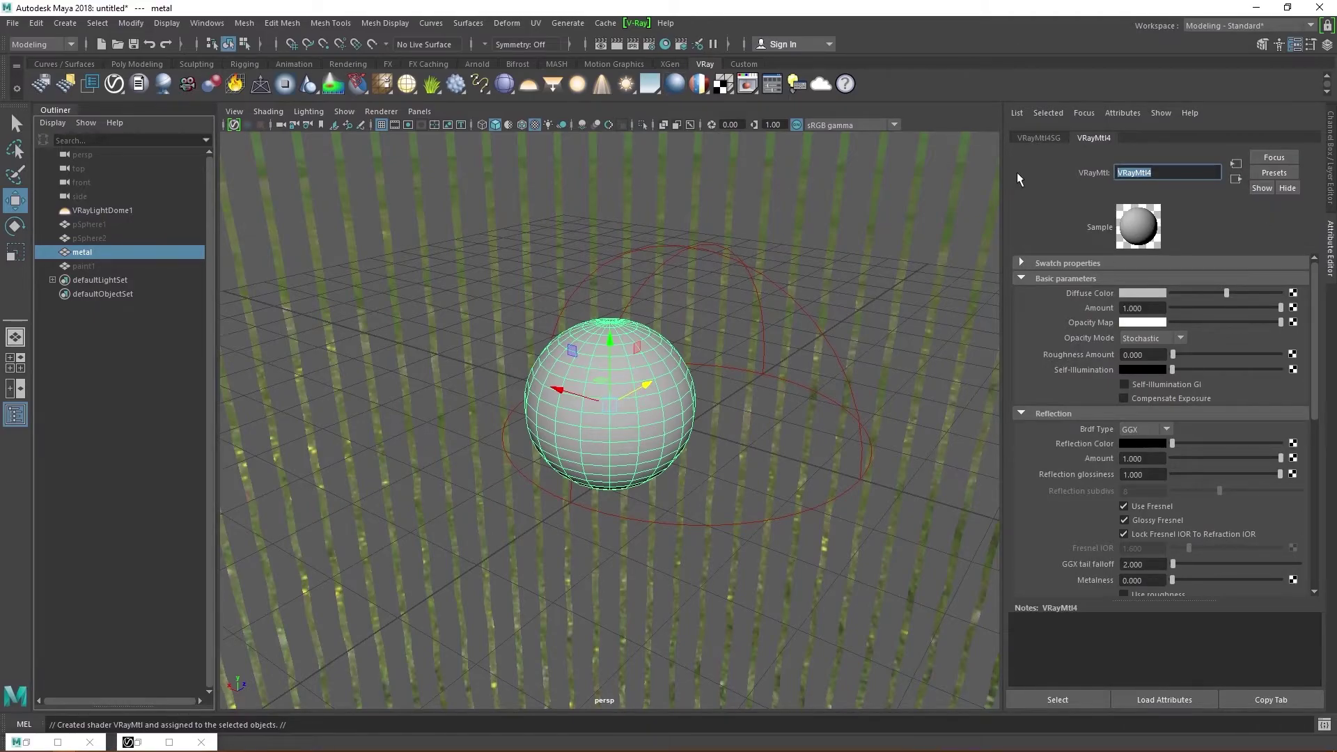
type("metal_sphere")
key("Return")
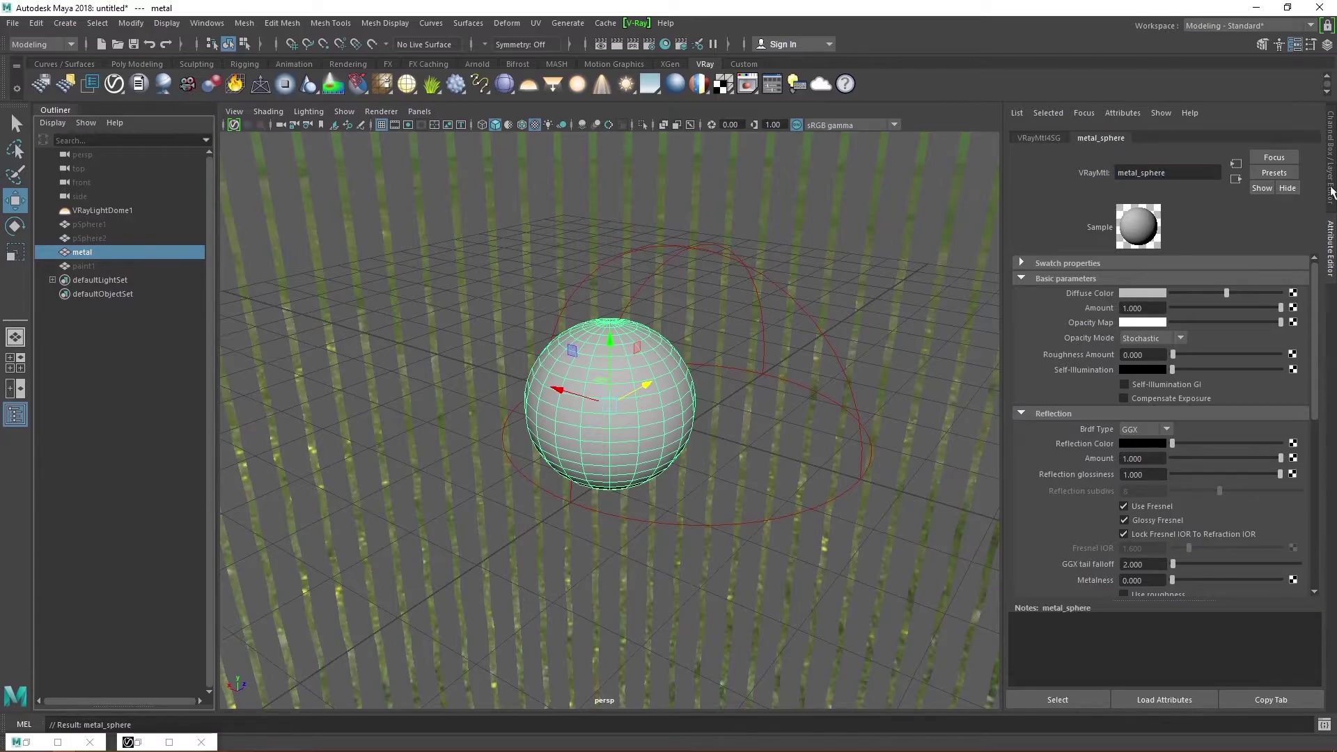
Step: Collapse the Attribute Editor and Outliner, then render the metal sphere with V-Ray
key("ctrl+a")
left_click(15, 415)
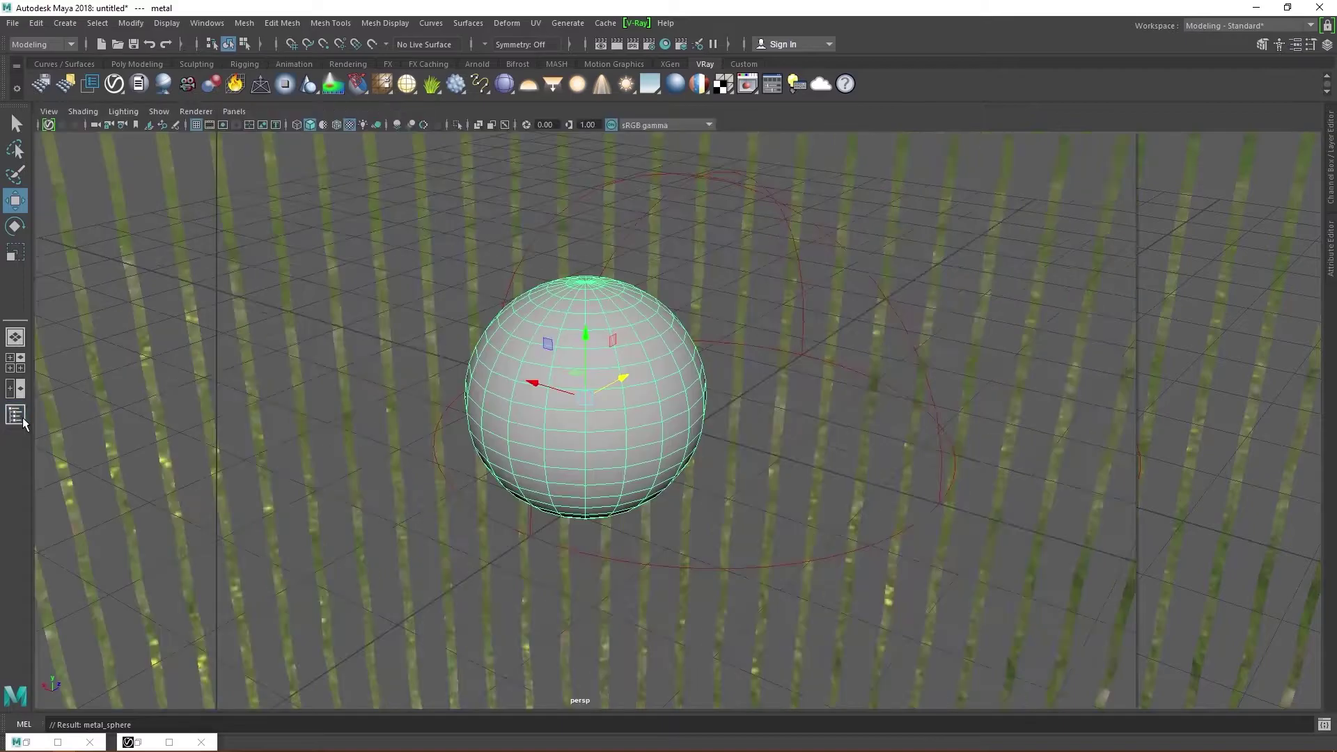
left_click(744, 87)
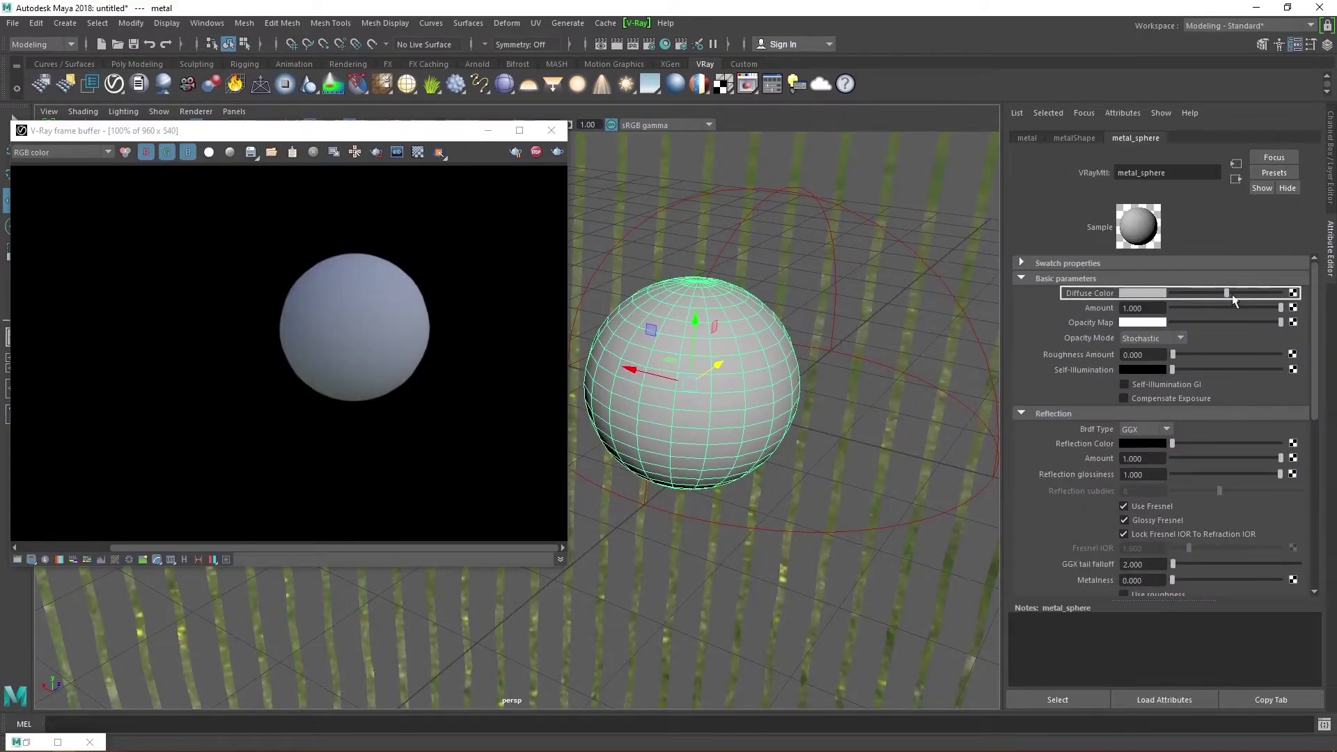
Step: Darken the sphere's diffuse, brighten its reflection colour and set Metalness to 1.0
left_click_drag(1235, 299, 1189, 300)
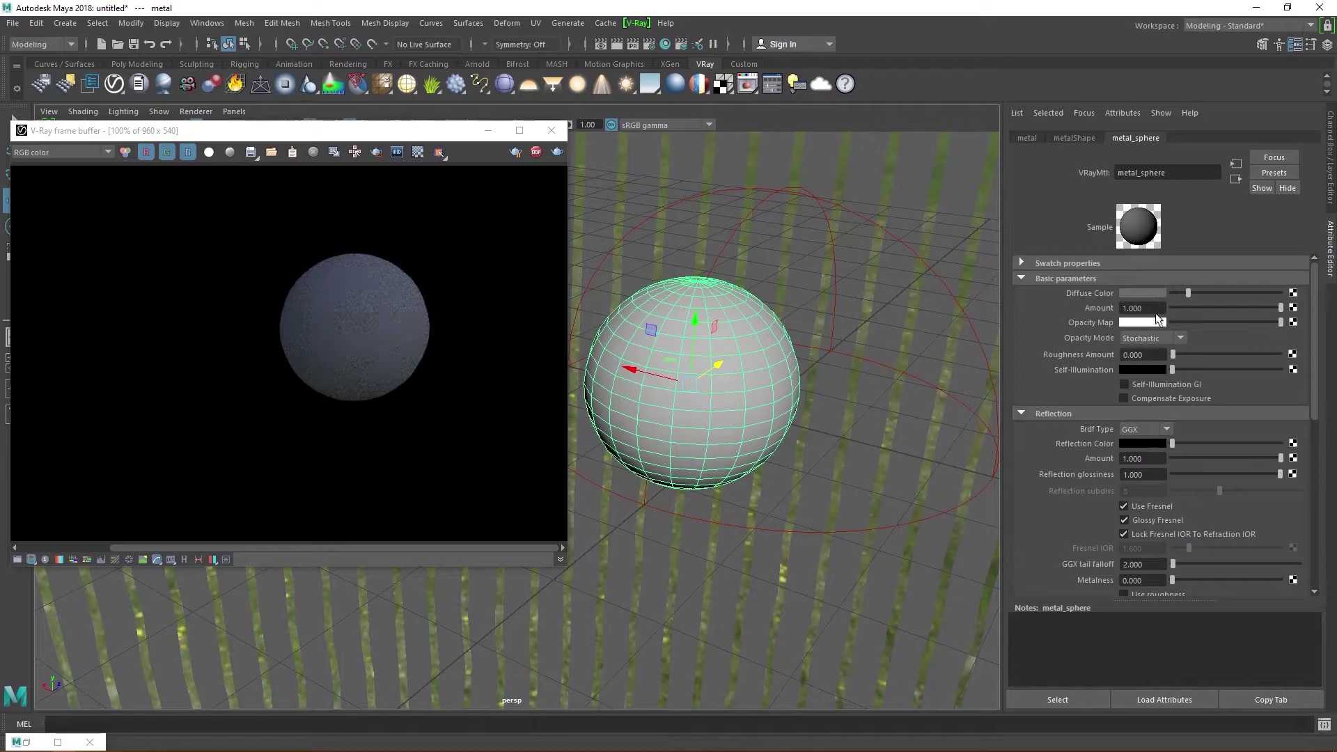
left_click_drag(1173, 446, 1323, 462)
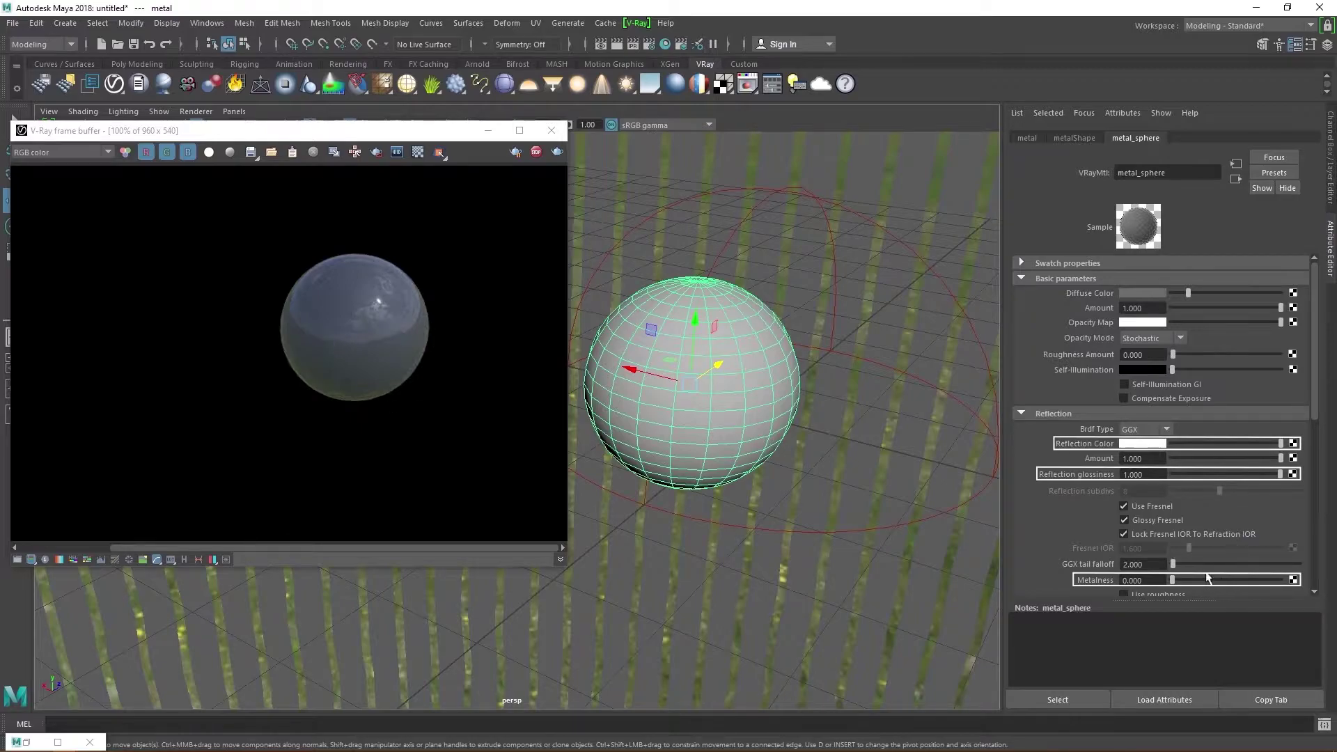
scroll(1207, 555, "down", 2)
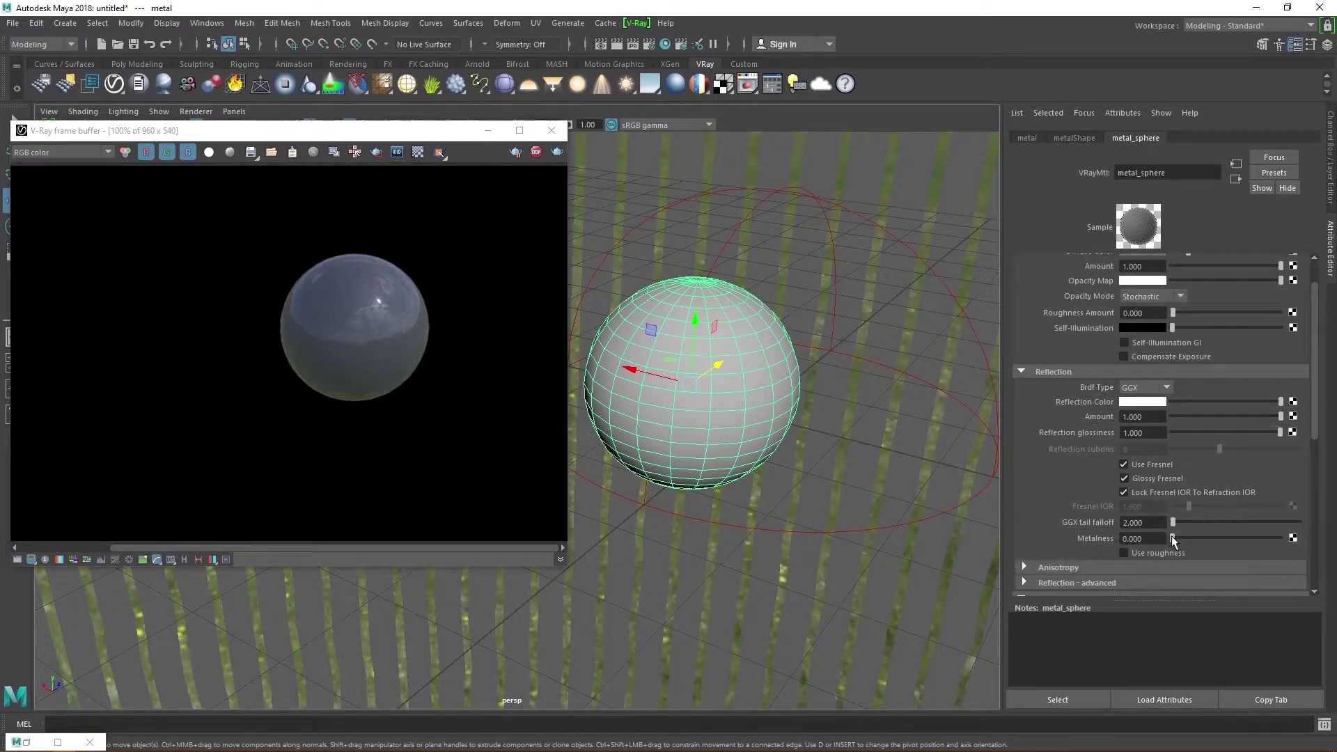
left_click_drag(1173, 539, 1335, 560)
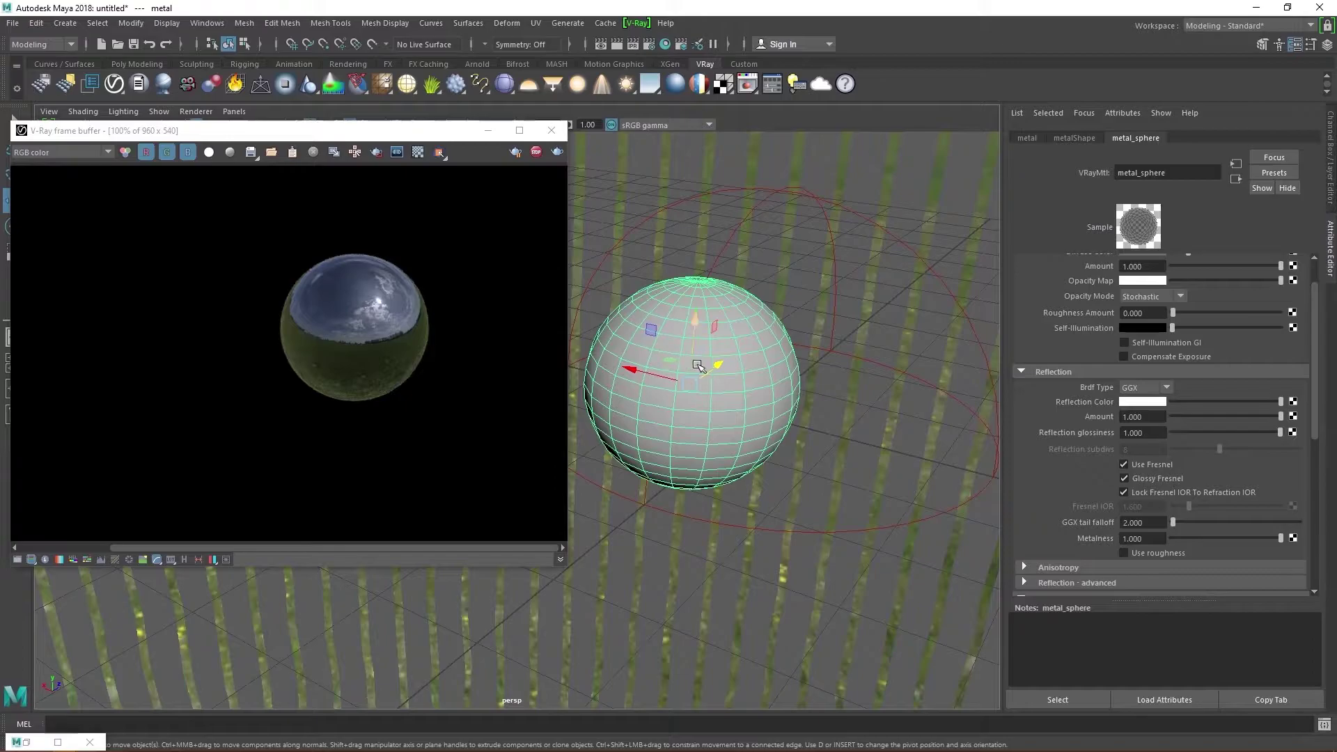
left_click_drag(784, 406, 830, 465, "alt")
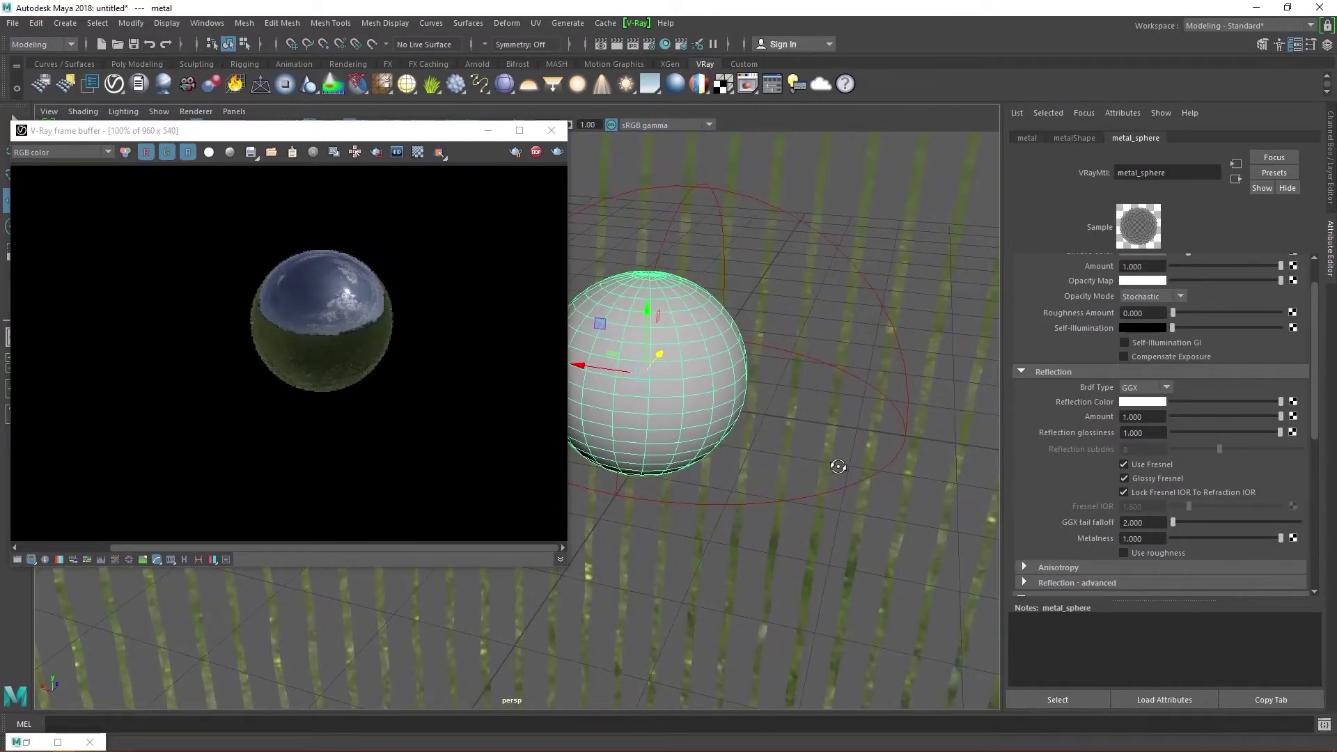
left_click_drag(839, 468, 867, 418, "alt")
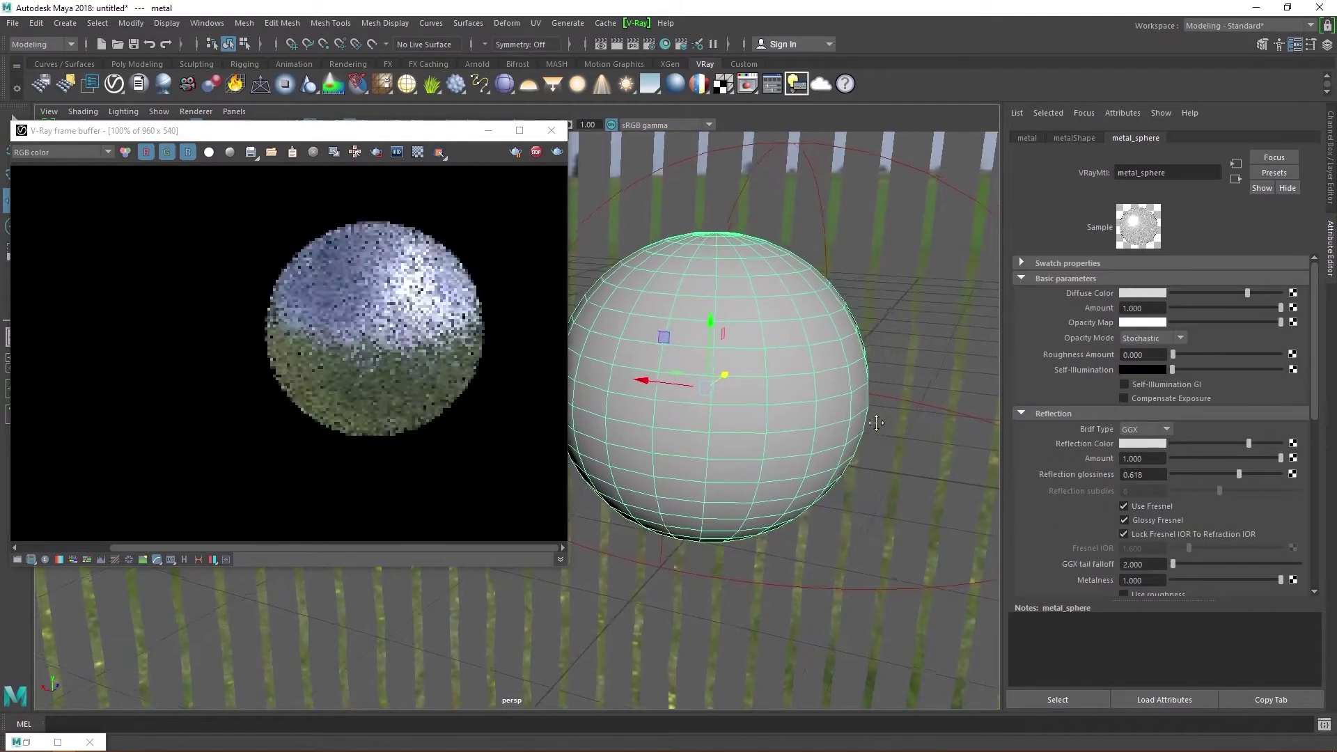
Step: Uncheck Sphere for VRayLightDome1 in the V-Ray Light Lister, then minimize the lister
left_click(776, 84)
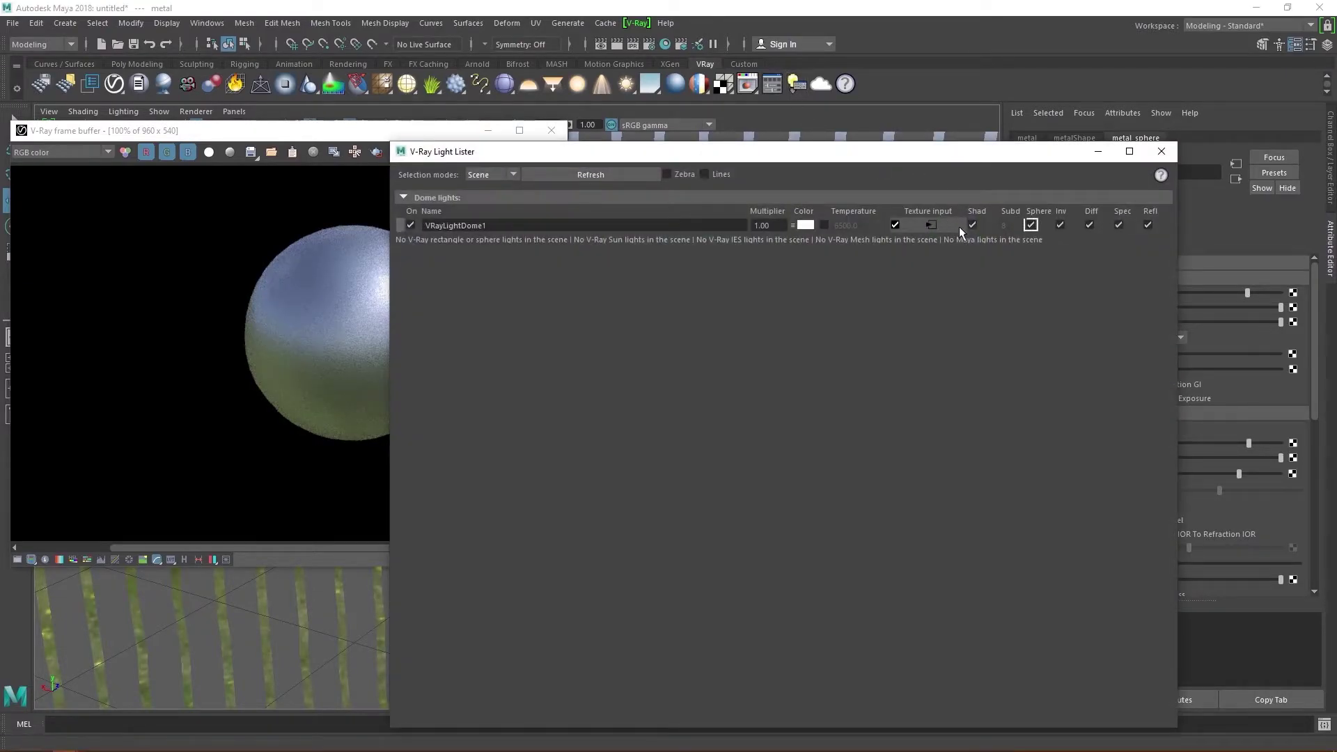
left_click(1031, 224)
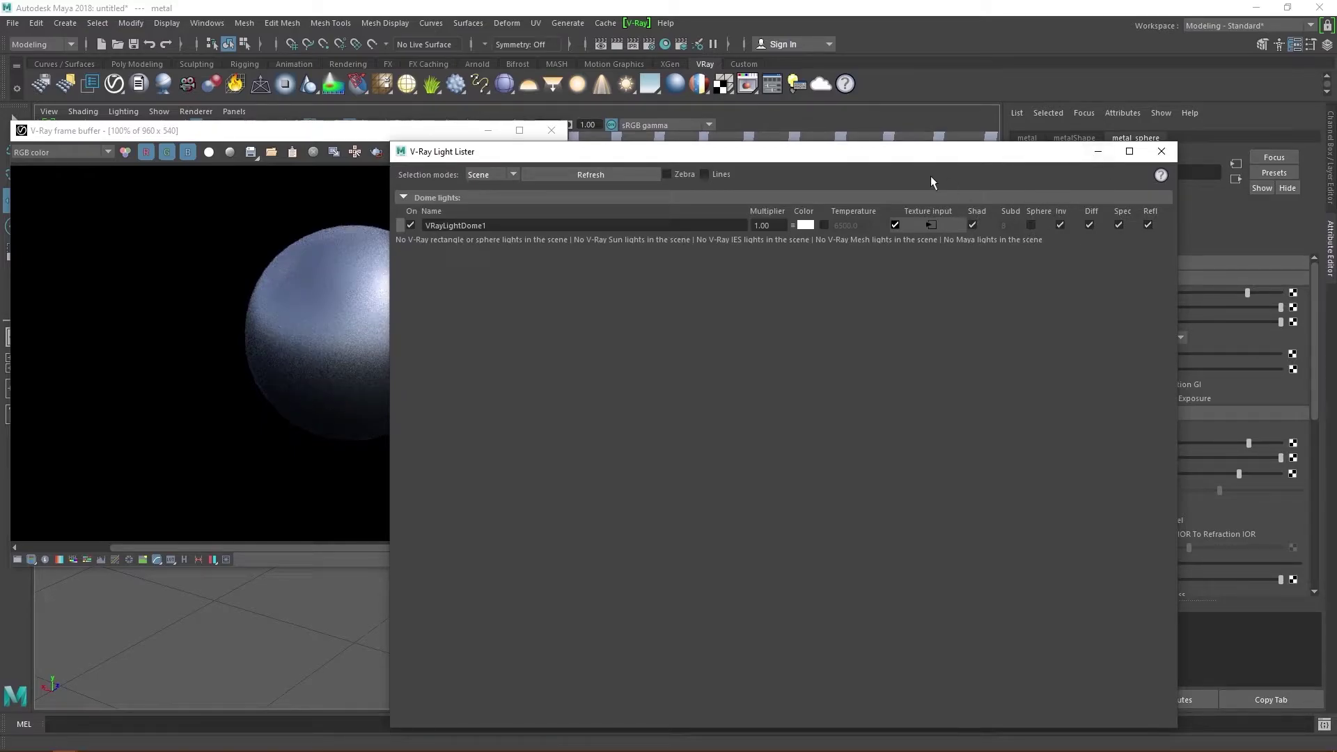
left_click_drag(931, 151, 990, 308)
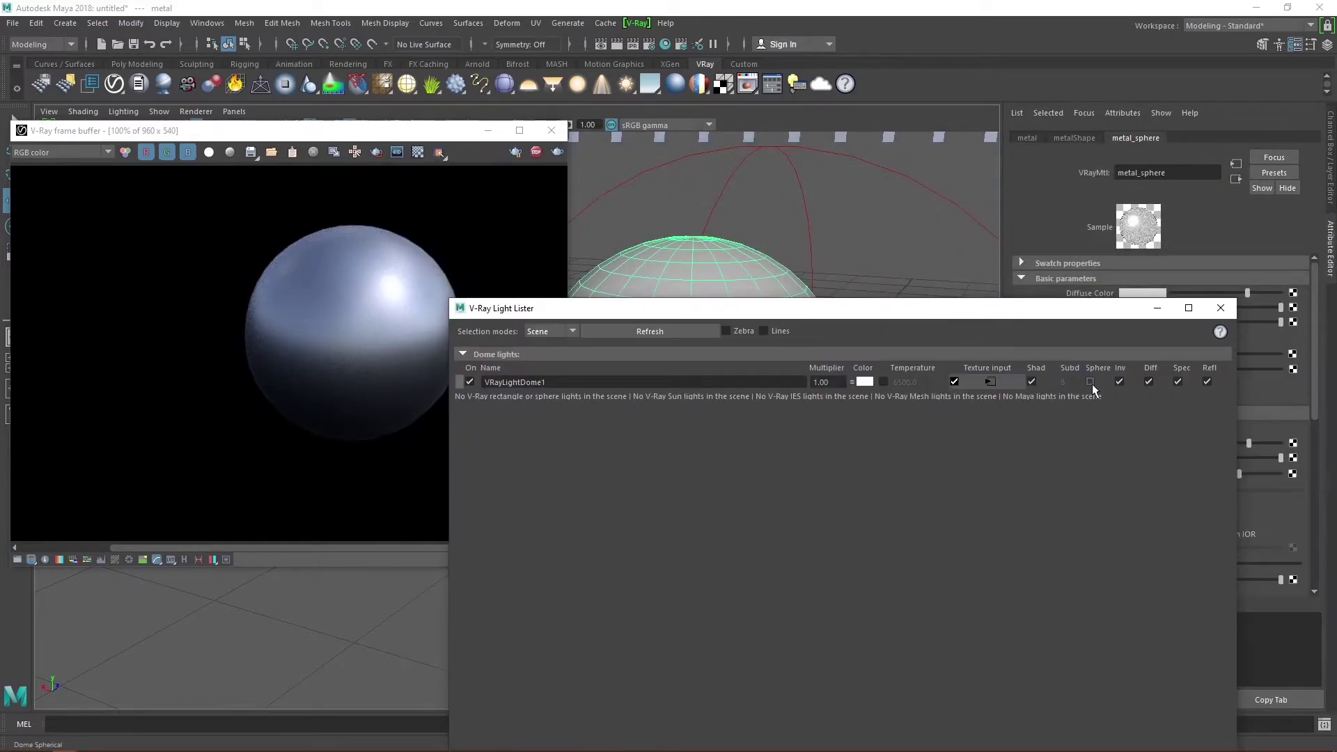
left_click(1091, 382)
left_click(1091, 382)
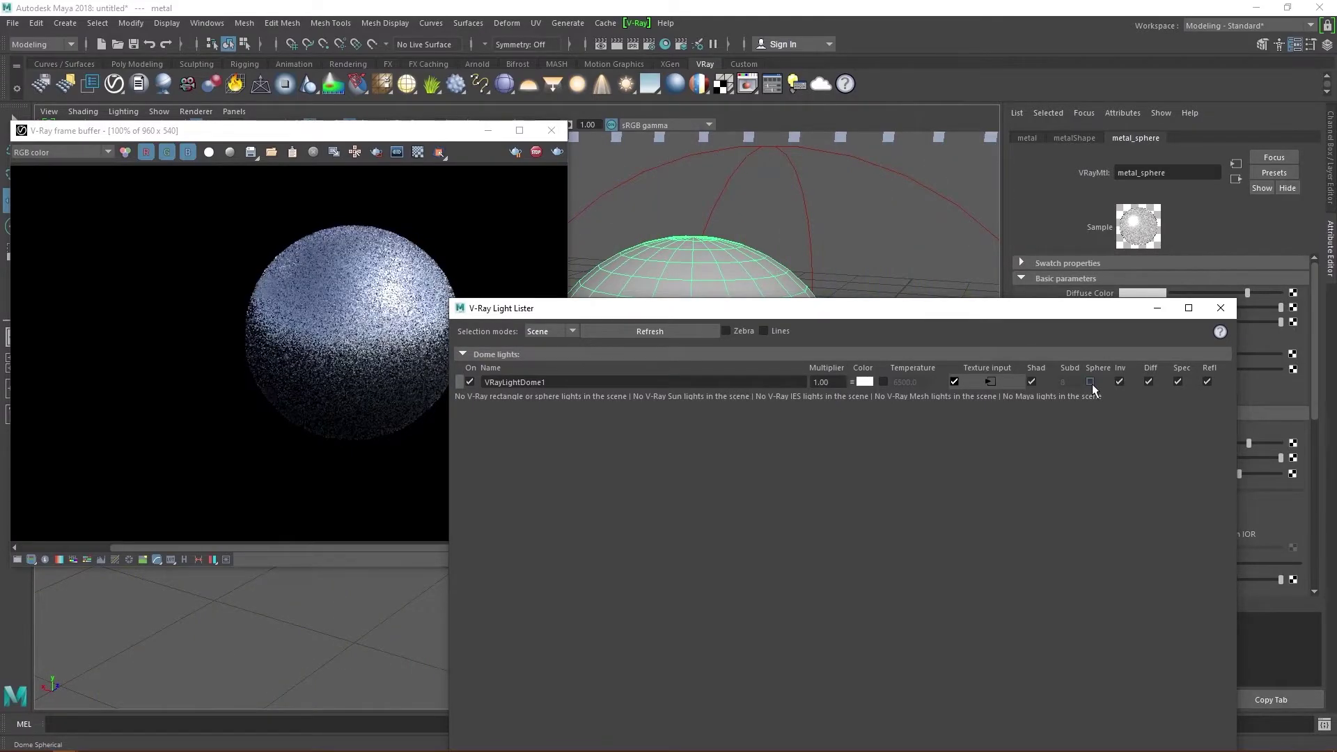
left_click(1156, 309)
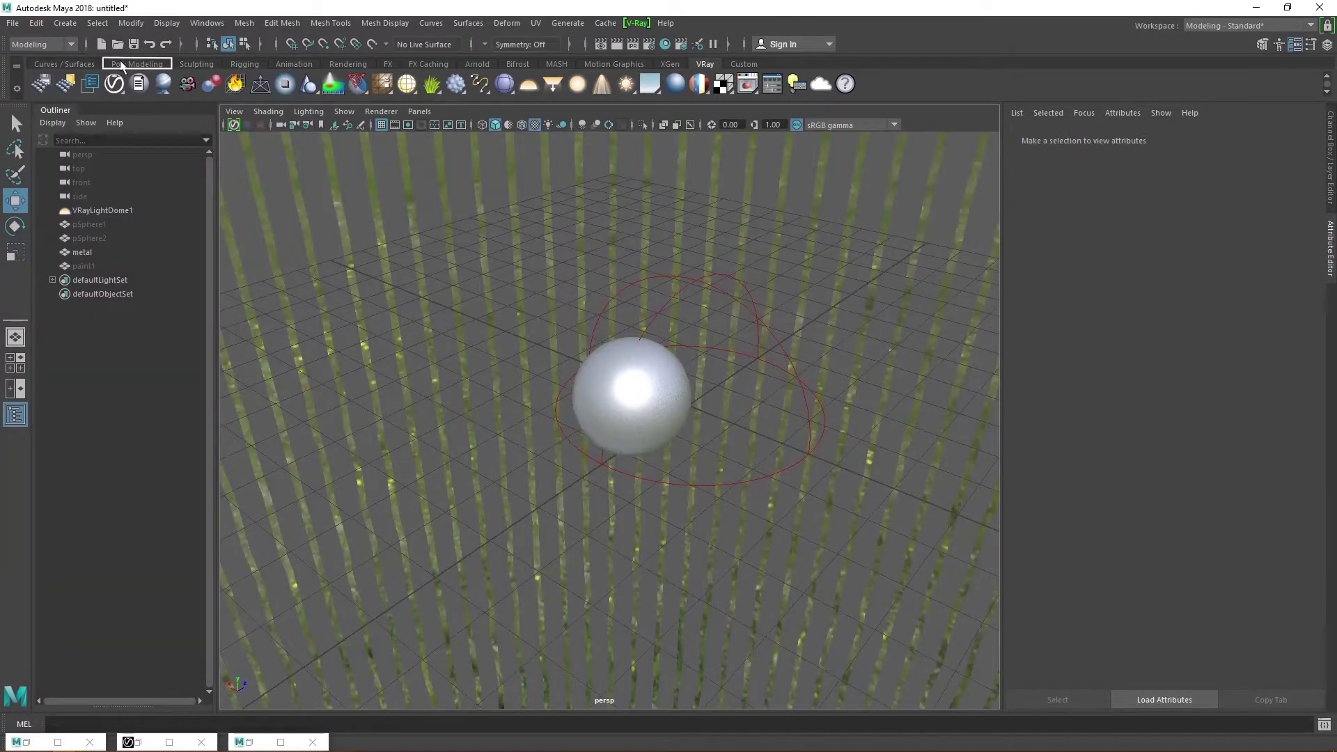
Step: Create a polygon cube and place it to the left of the sphere
left_click(137, 63)
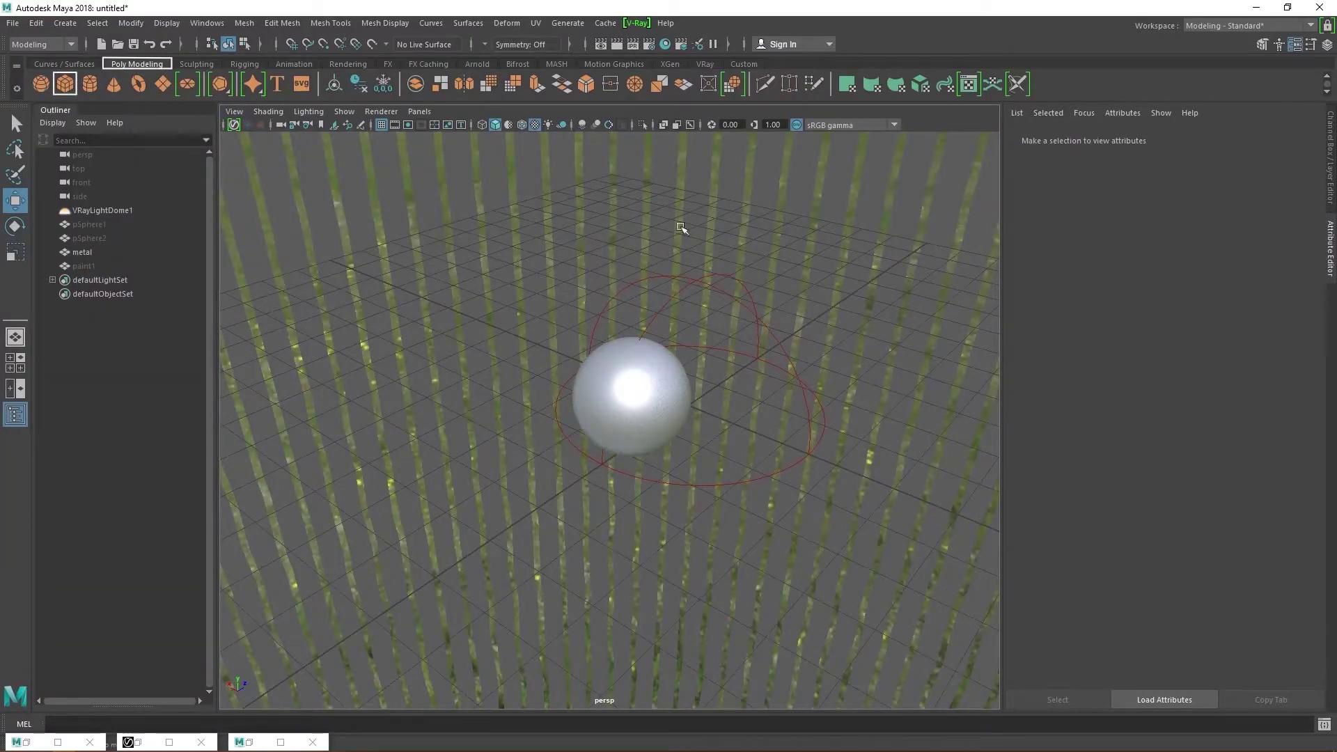
left_click_drag(635, 382, 512, 339)
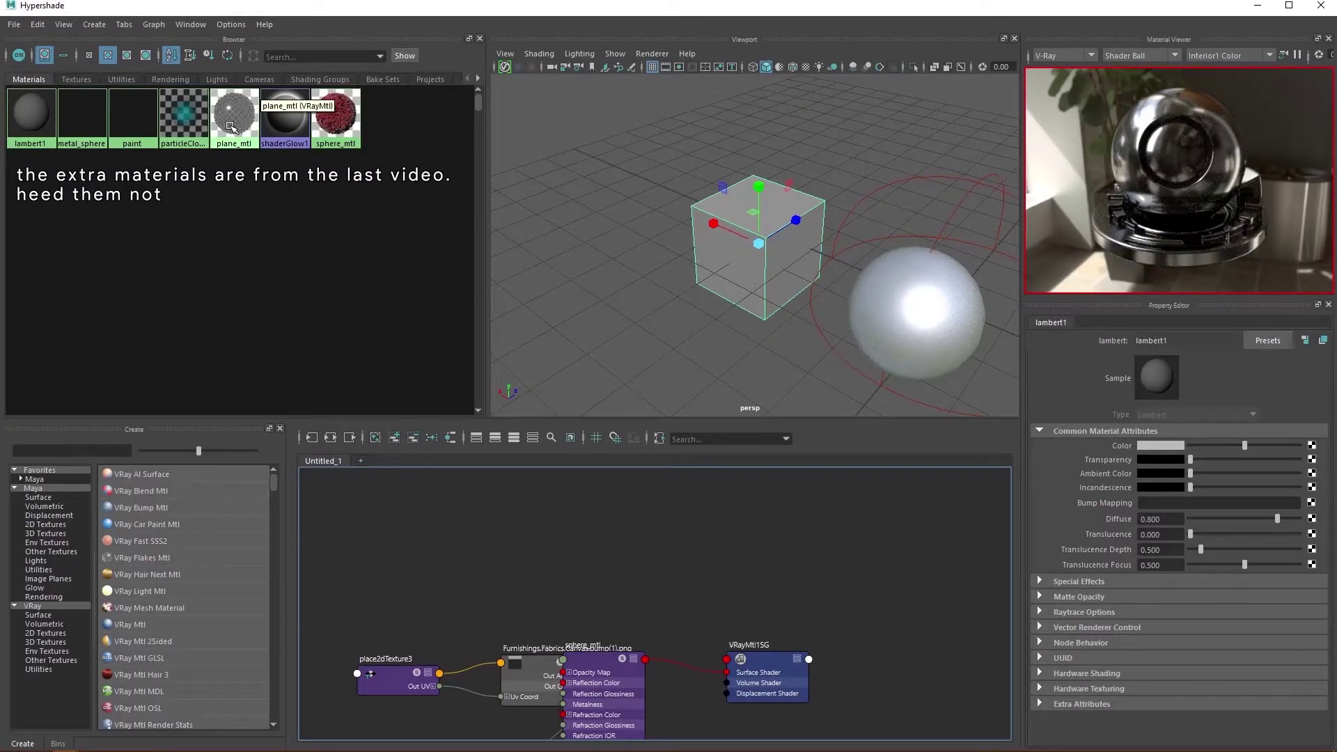
right_click(232, 128)
key("Escape")
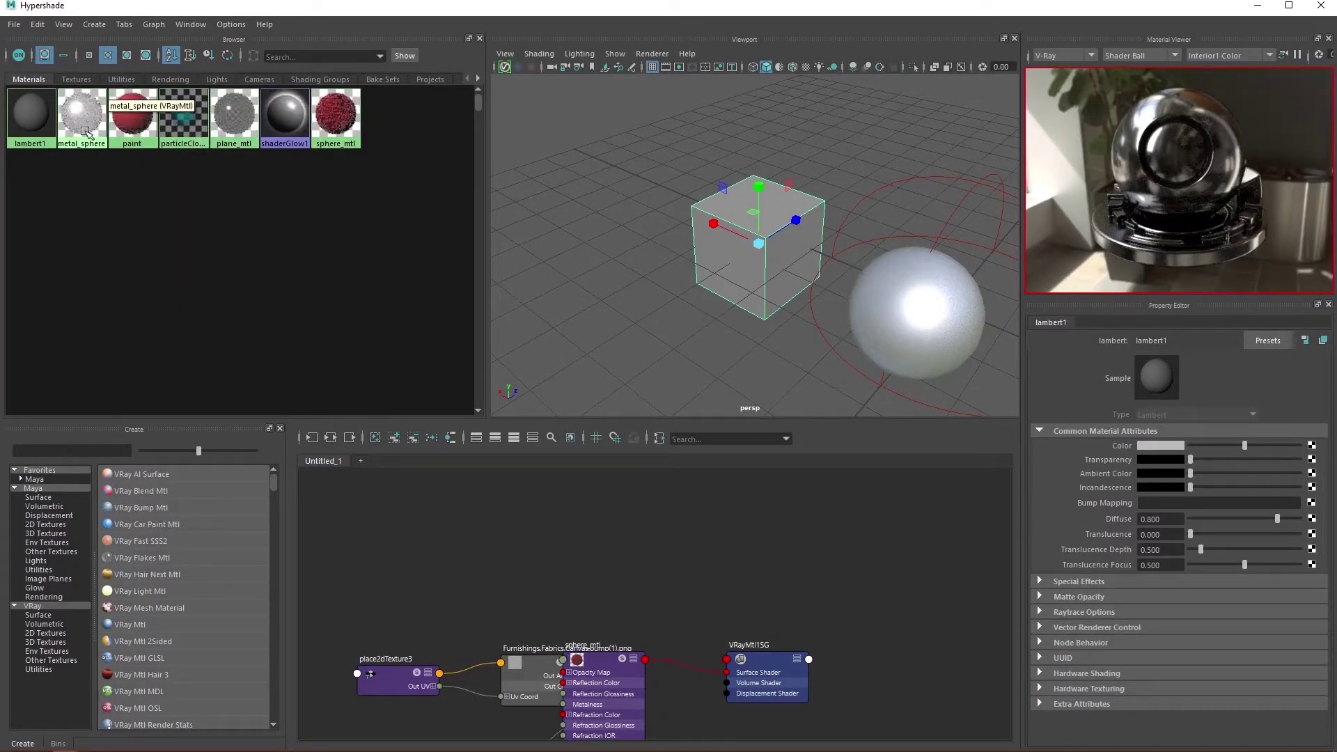
Step: Assign the metal_sphere material to the cube and set reflection glossiness to 0.711
right_click(87, 132)
key("Escape")
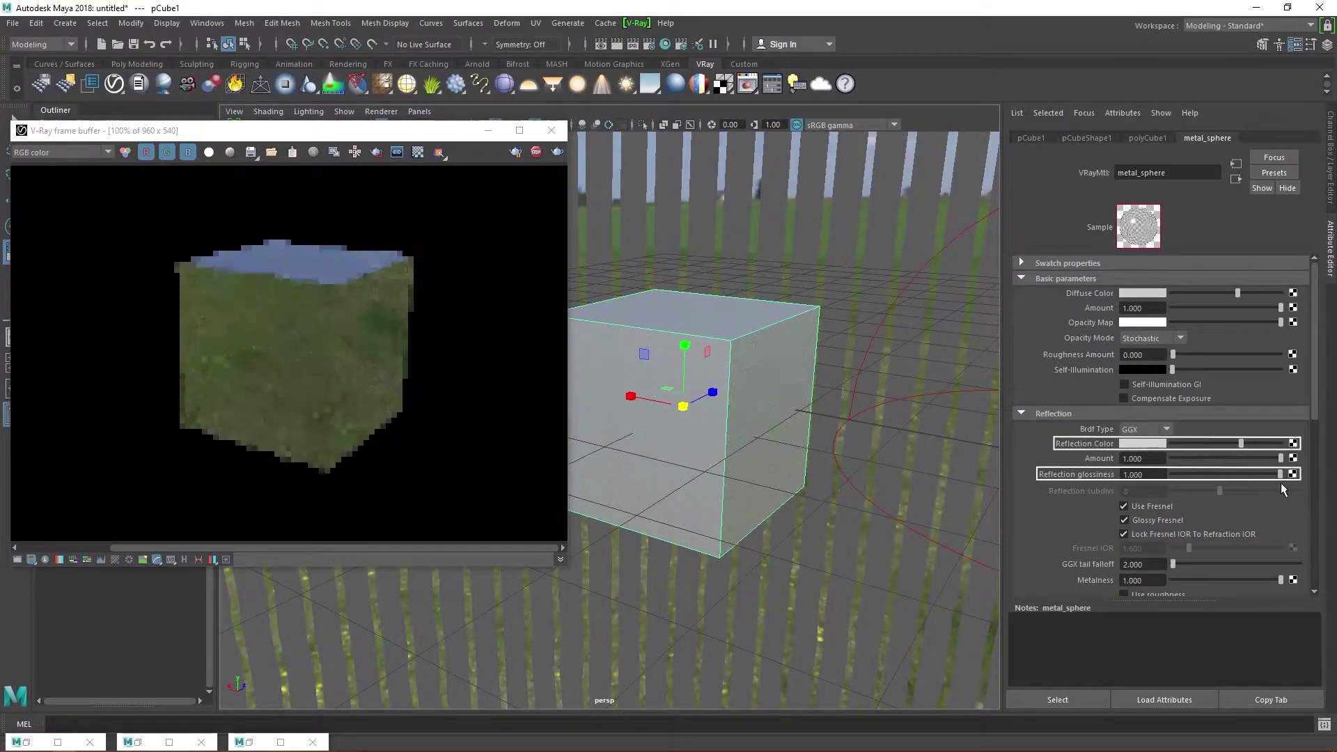
left_click_drag(1280, 482, 1278, 444)
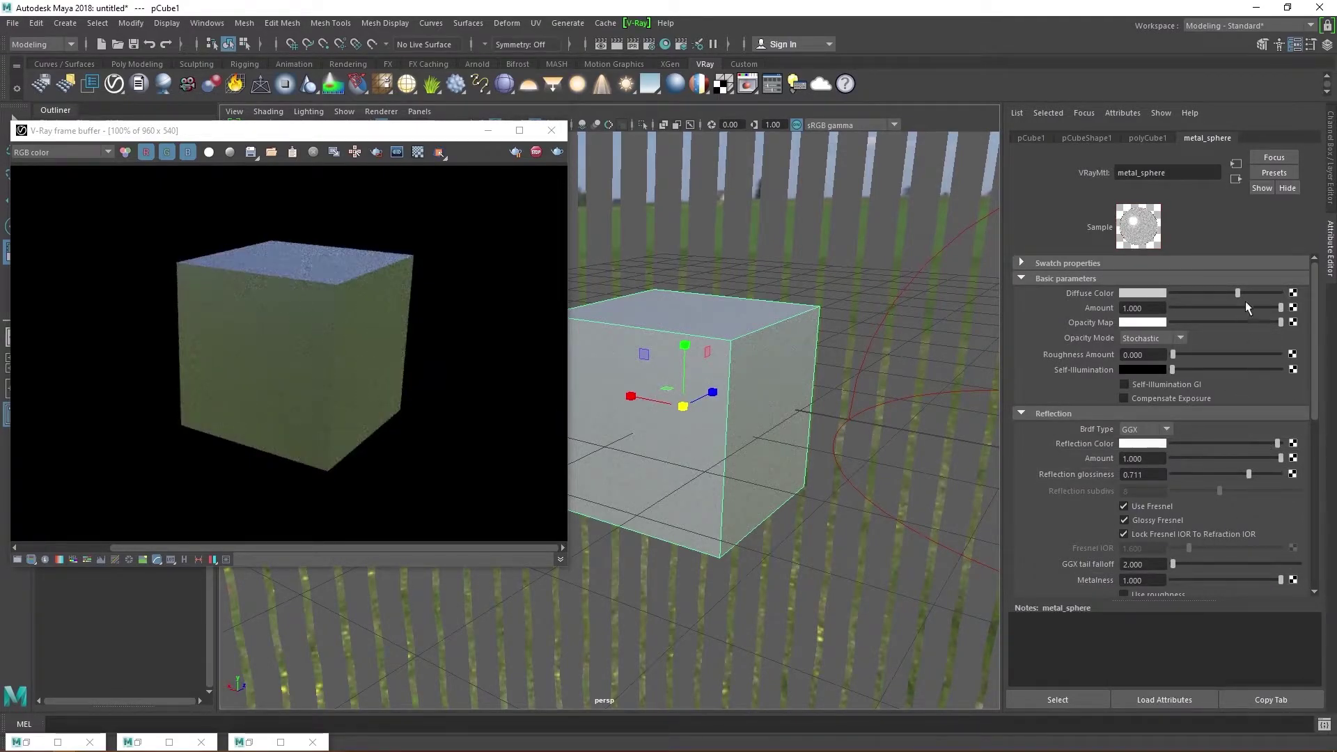
Step: Slightly darken the diffuse and make reflections fully sharp at glossiness 1.000
left_click(1219, 291)
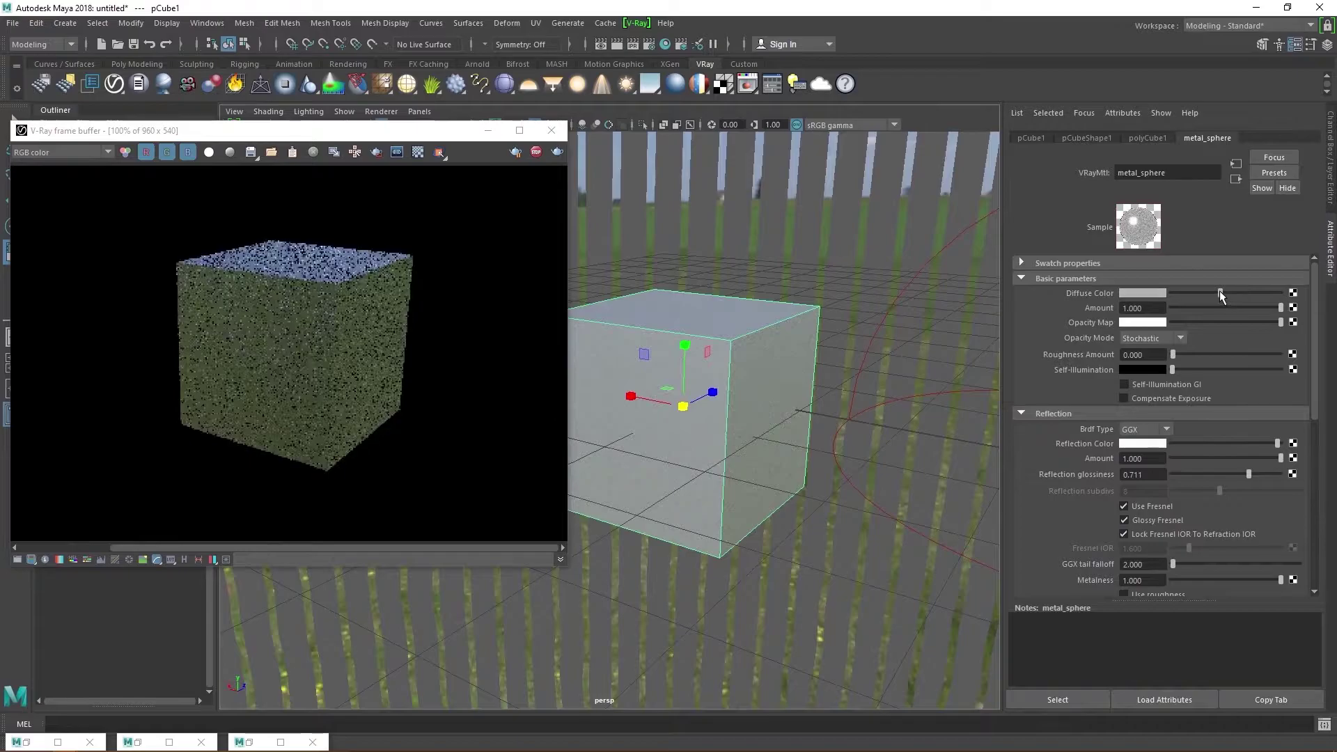
left_click(1254, 474)
left_click_drag(1273, 472, 1287, 473)
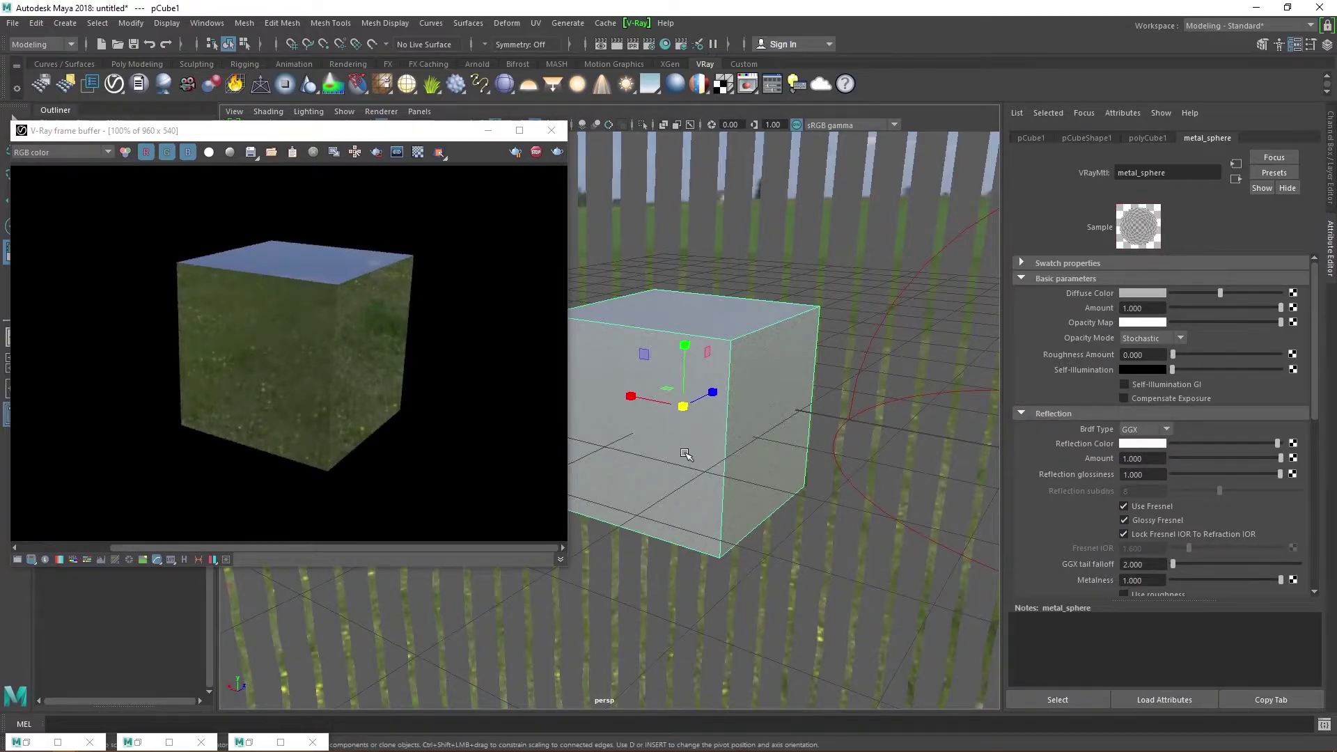
Step: Scale the cube taller along its Y axis
left_click_drag(686, 454, 561, 376, "alt")
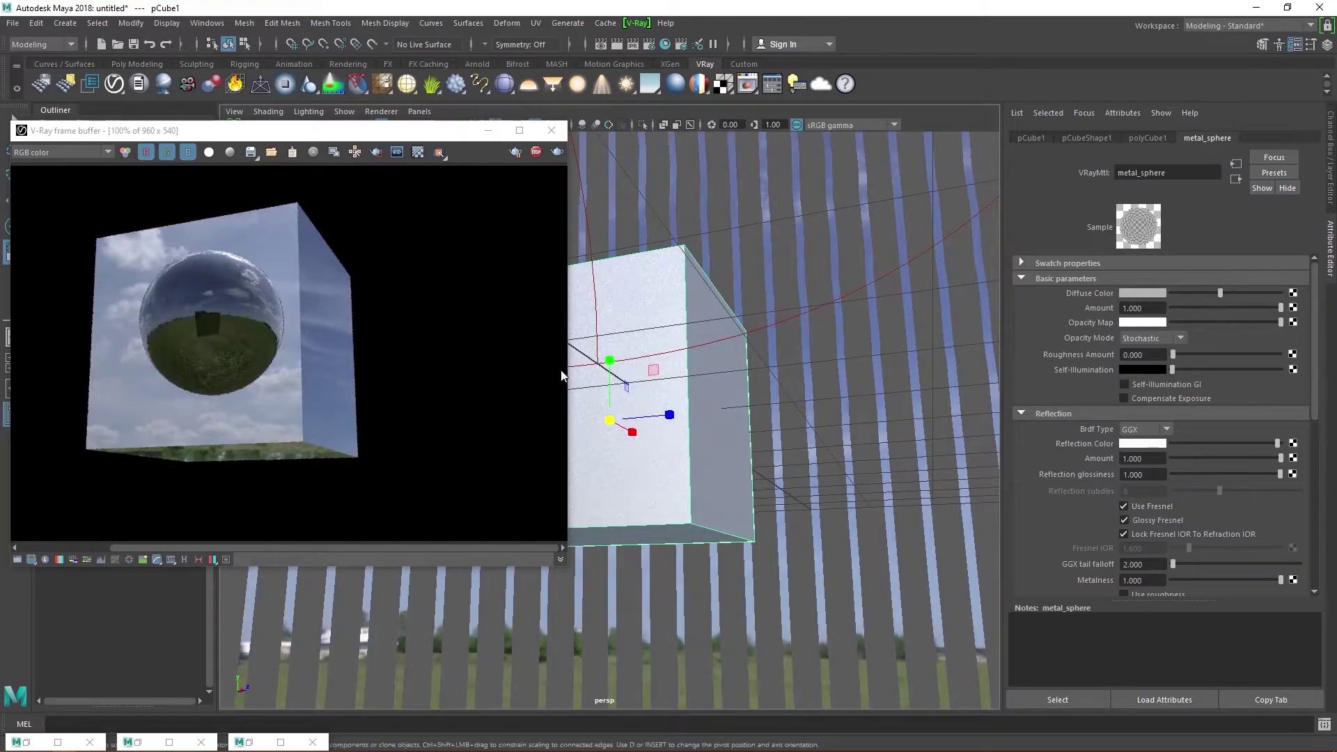
key("r")
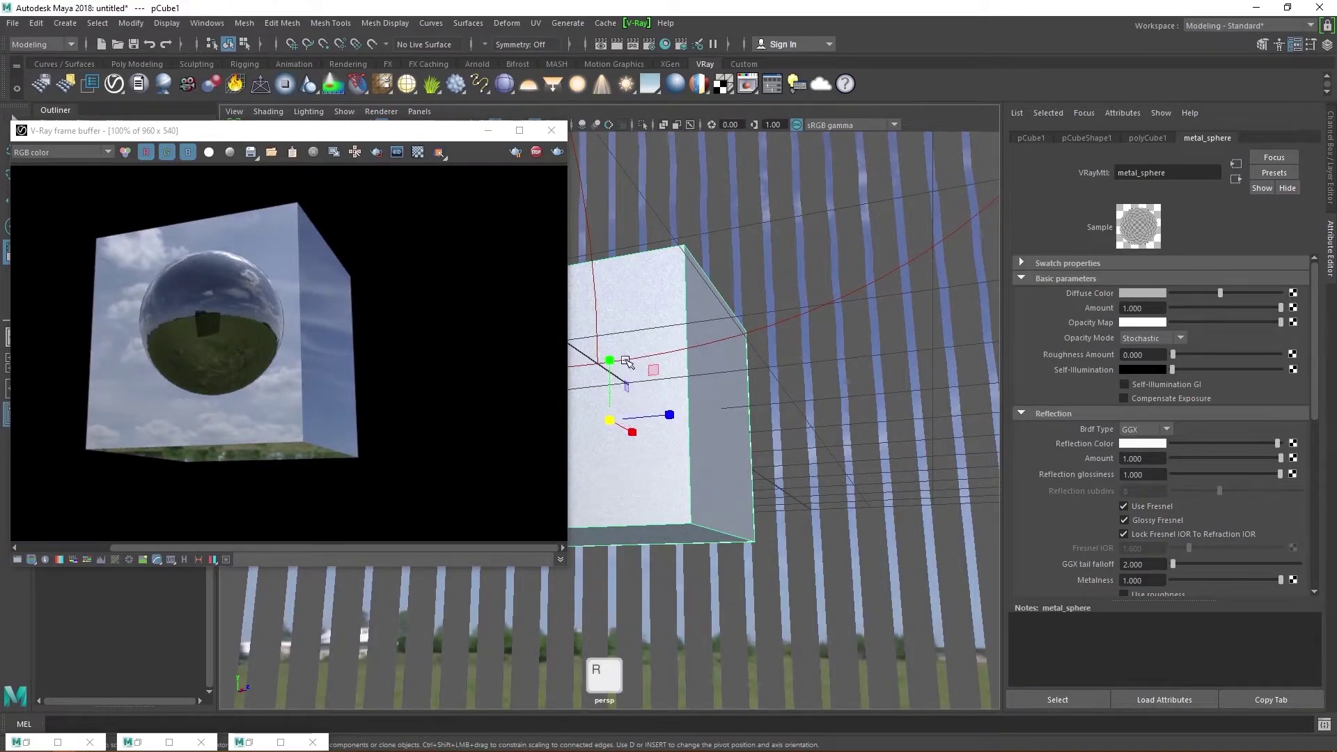
left_click_drag(618, 361, 618, 310)
right_click_drag(791, 499, 711, 483, "alt")
left_click_drag(707, 487, 664, 491, "alt")
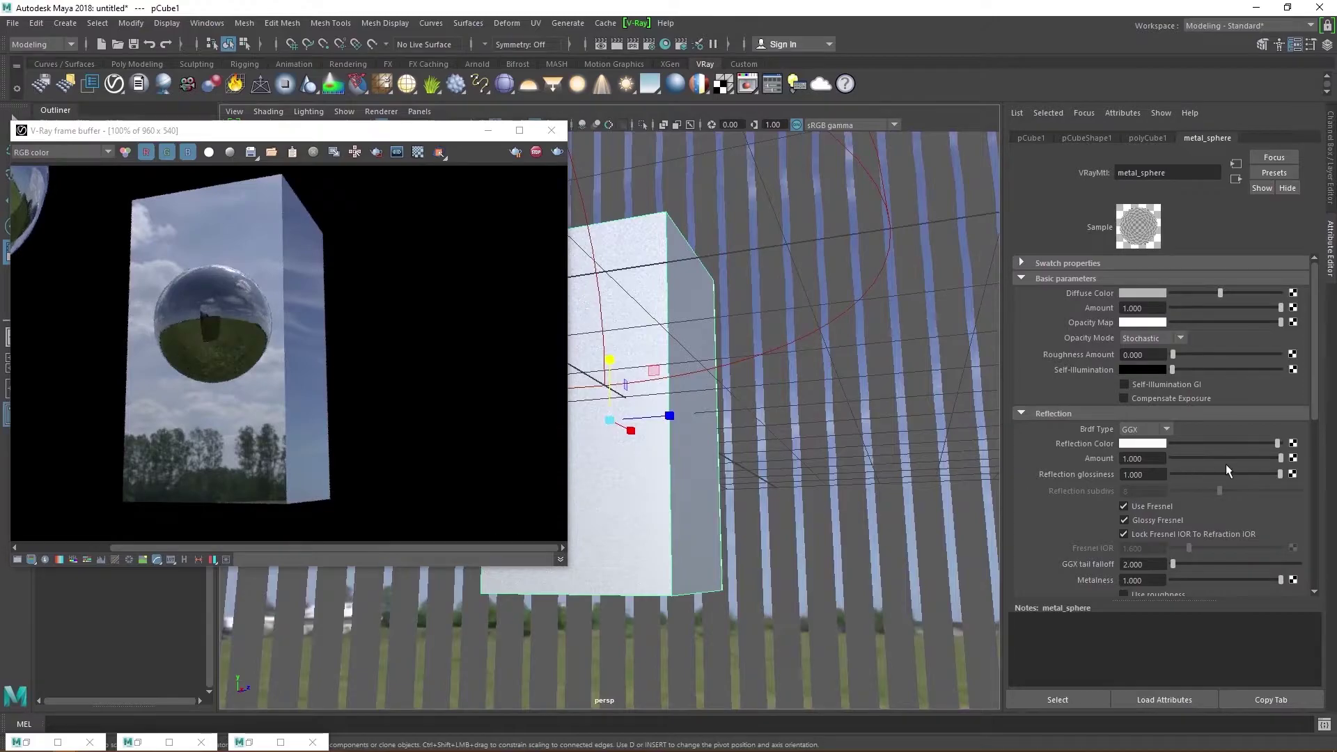
Step: Make the reflection colour greyer, brighten the diffuse, and set reflection glossiness to 0.750
left_click(1239, 473)
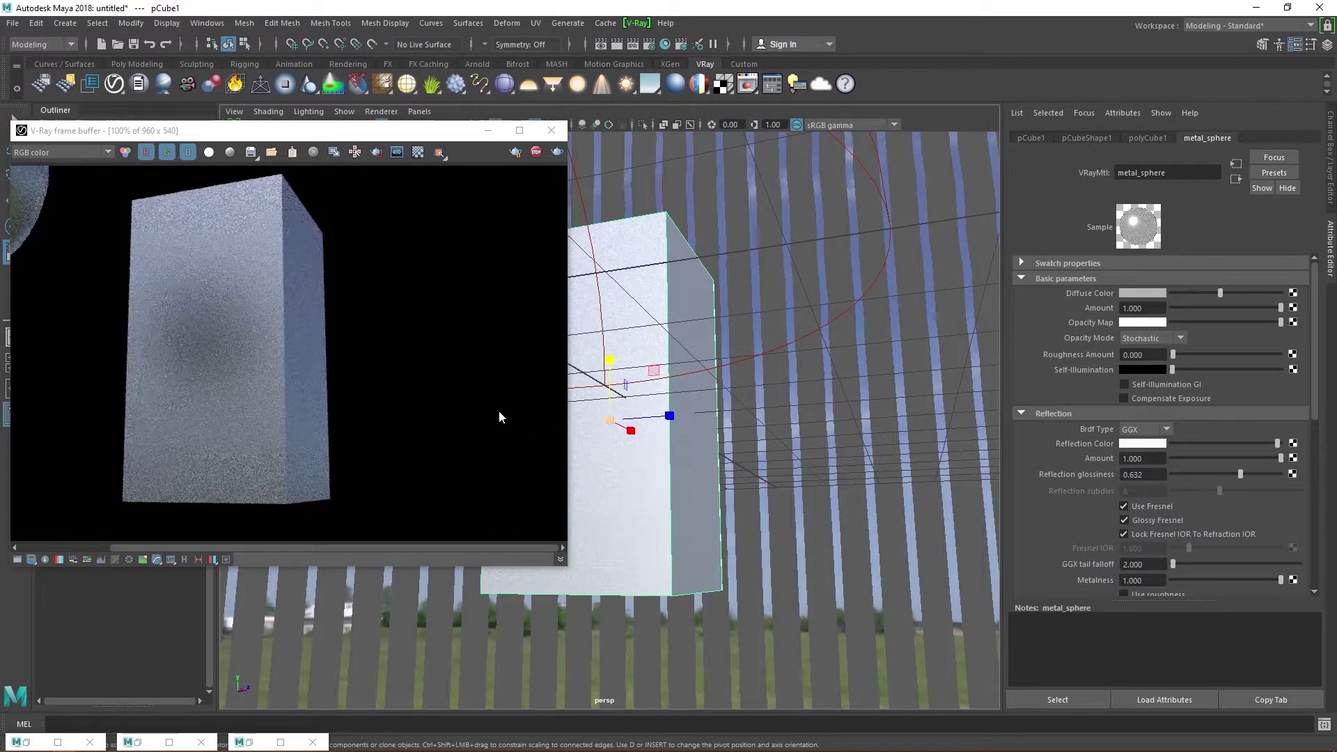
left_click(1258, 442)
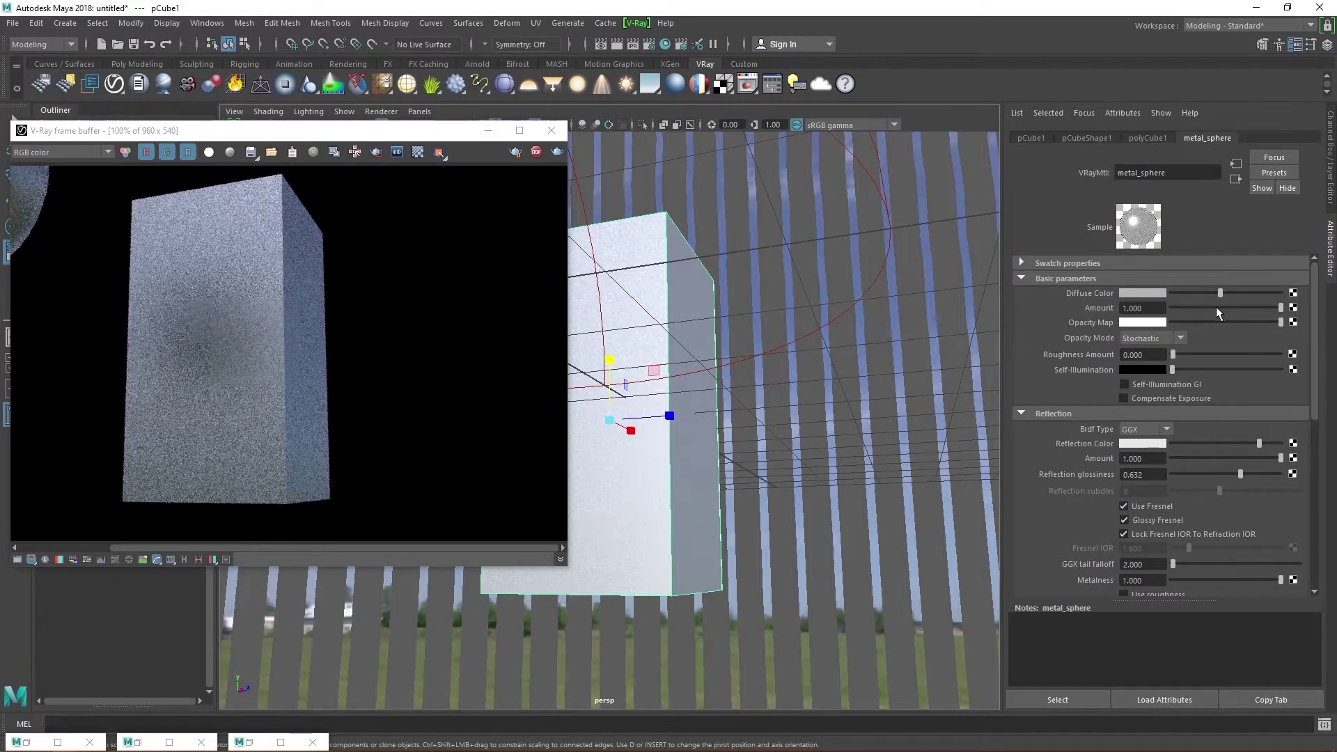
mouse_move(1217, 299)
left_mouse_down()
mouse_move(1252, 298)
mouse_move(1210, 297)
left_mouse_up()
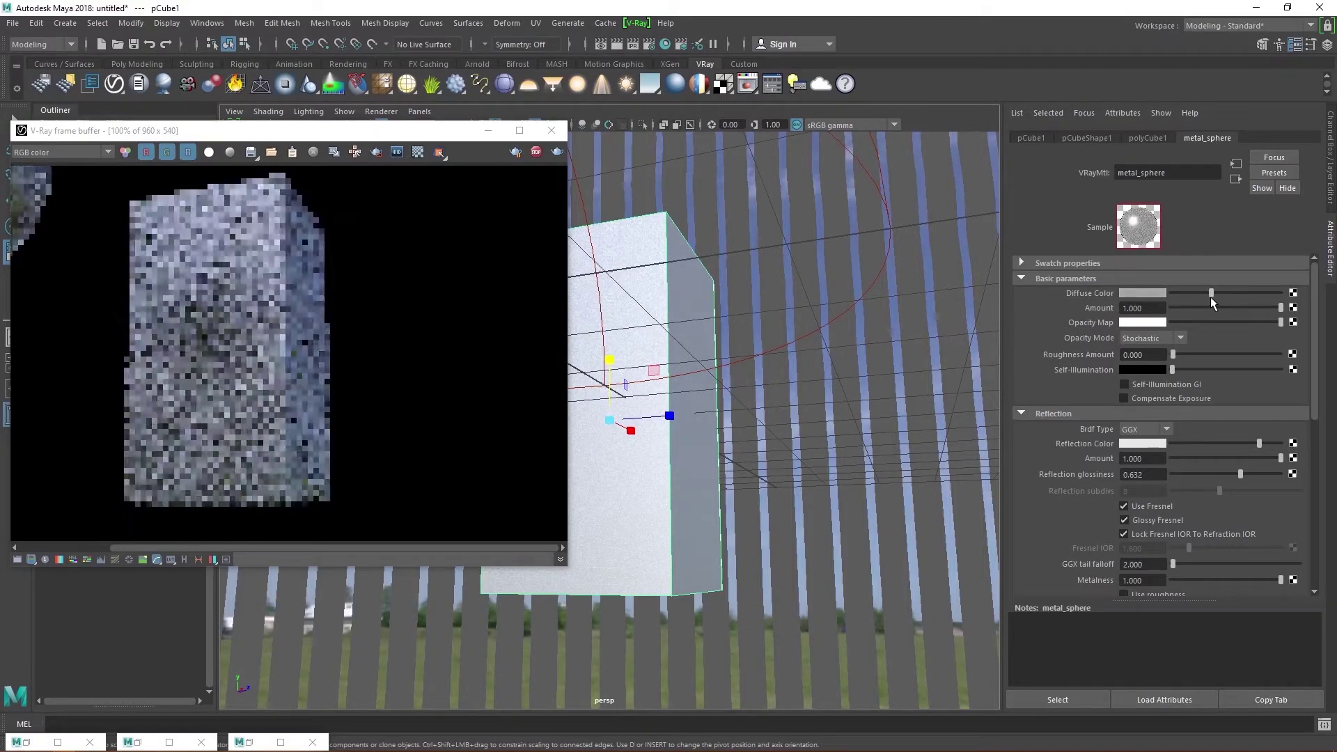
left_click(1252, 475)
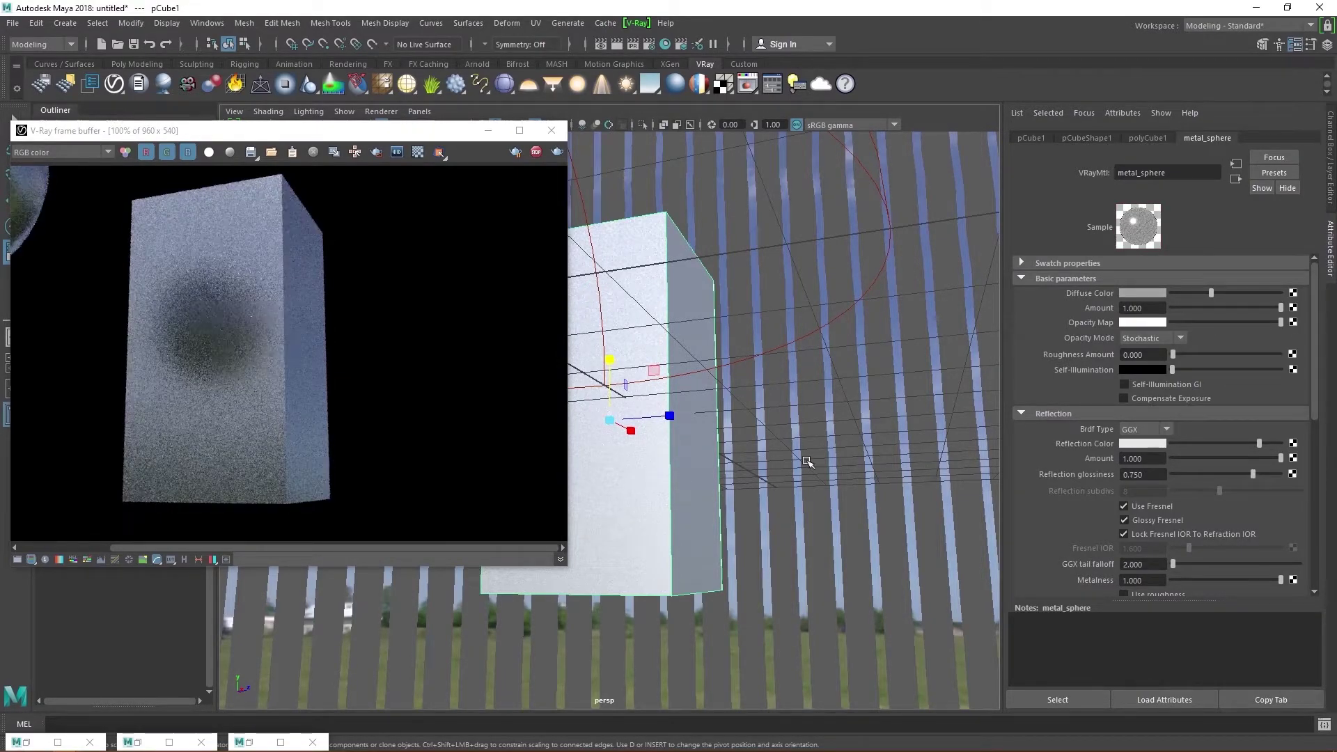
left_click_drag(813, 473, 764, 502, "alt")
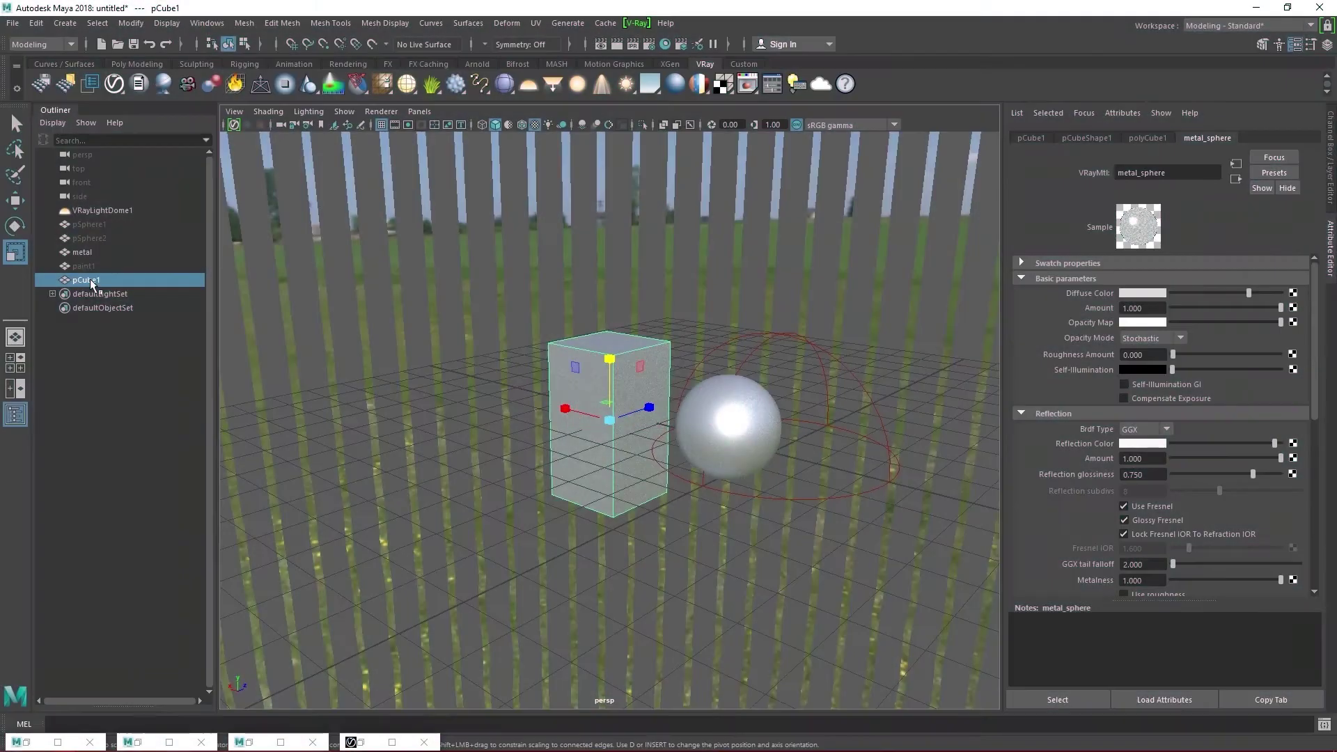
Step: Hide the cube and metal sphere, leaving pSphere1 visible in the viewport
key("h")
left_click(95, 239)
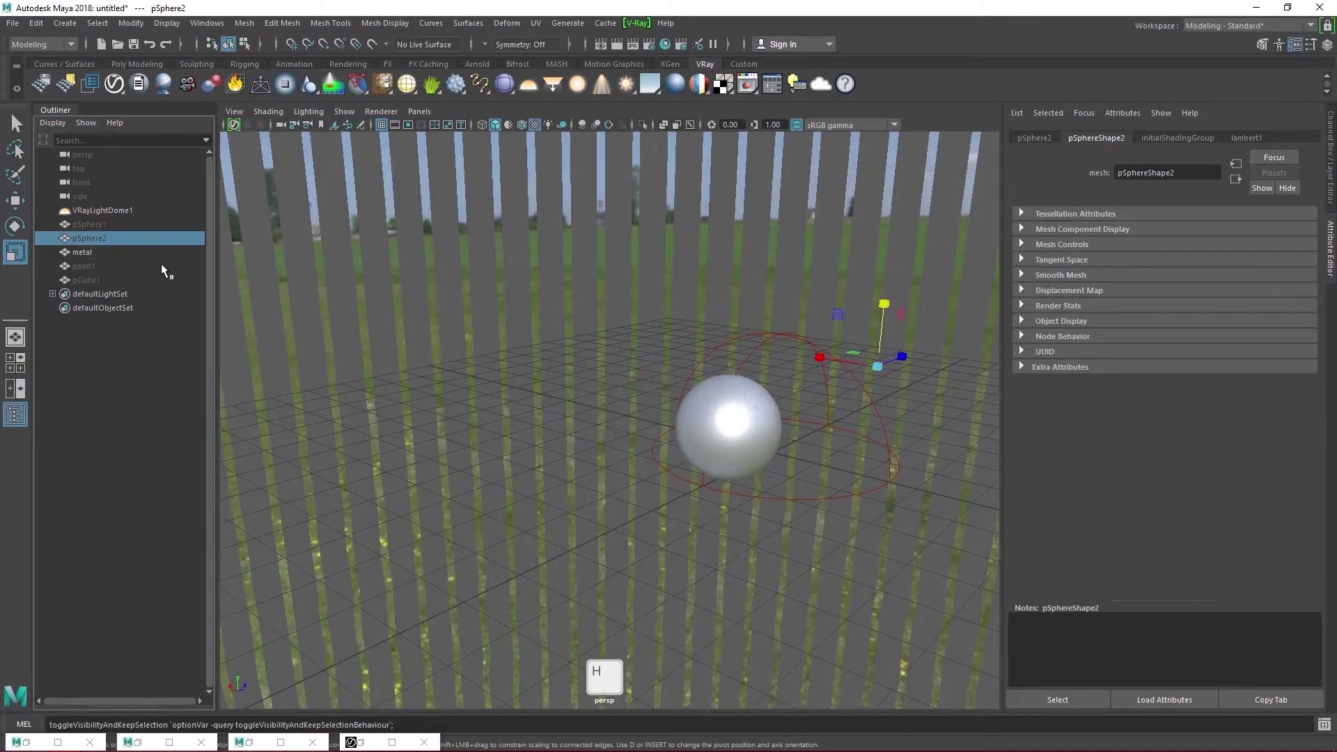
left_click(89, 225)
key("h")
middle_click_drag(825, 514, 658, 533, "alt")
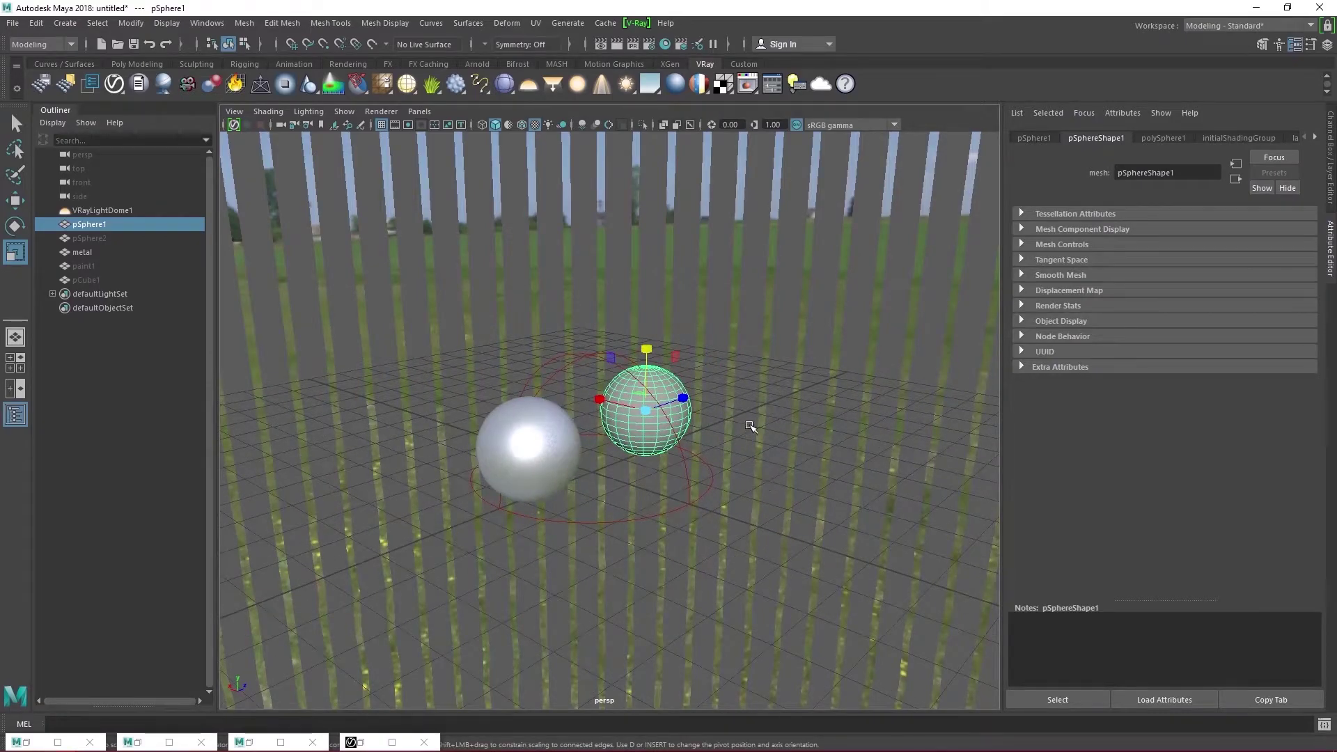
scroll(750, 426, "up", 4)
key("h")
left_click(420, 481)
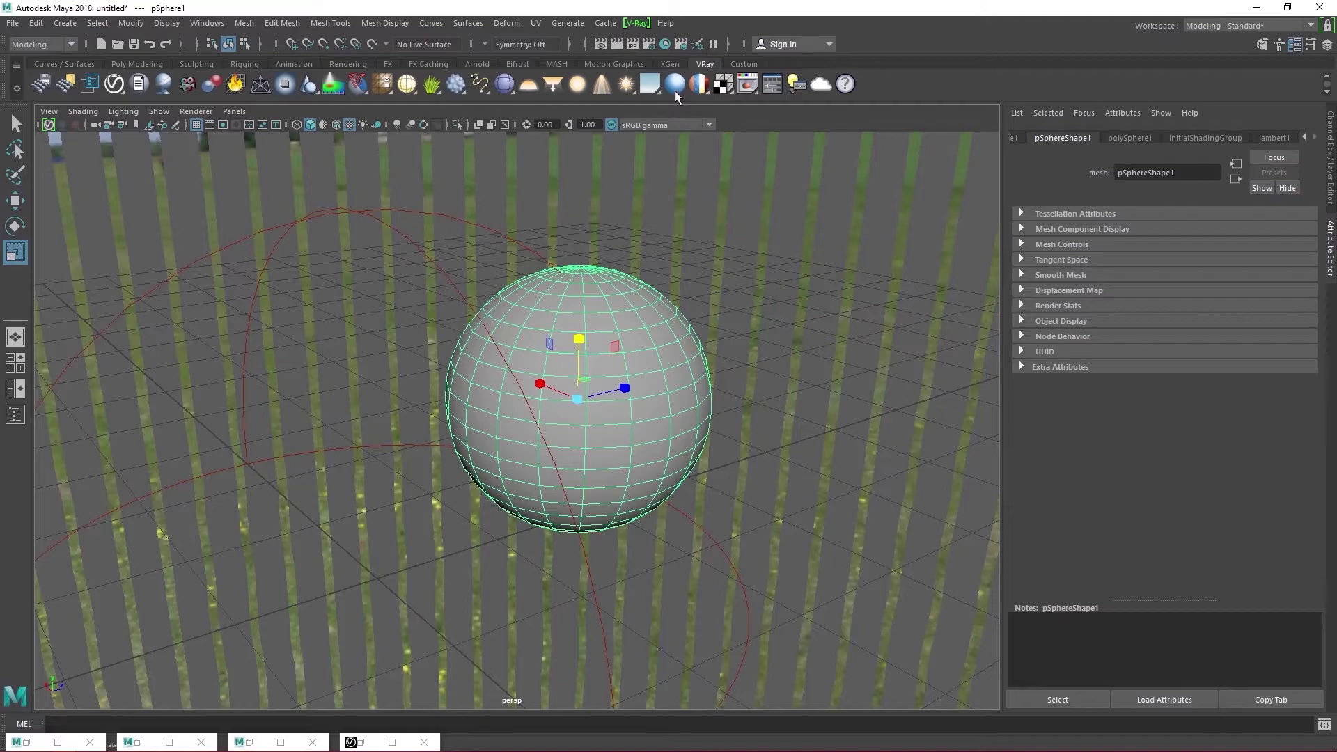
Step: Assign a new V-Ray material to pSphere1 and rename it wood_mtl
left_click(675, 88)
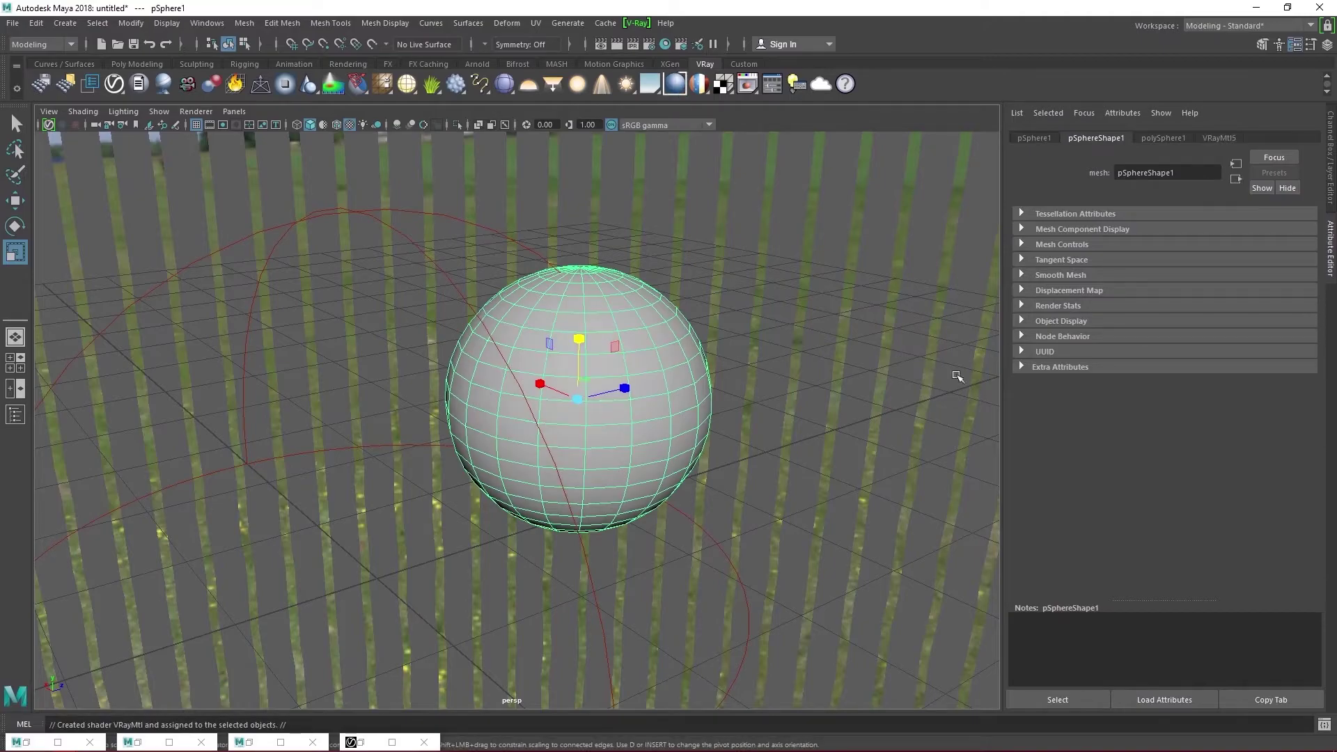
double_click(1172, 173)
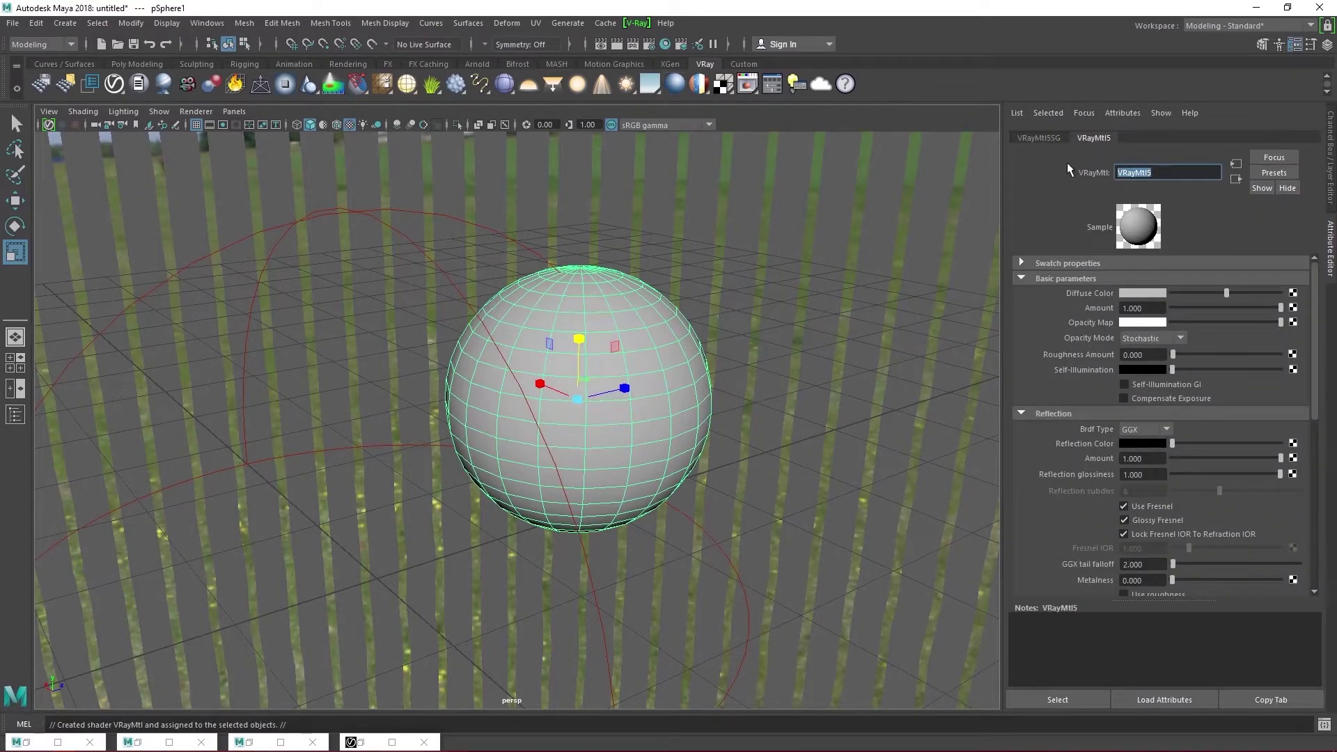
type("wood_mtl")
key("Return")
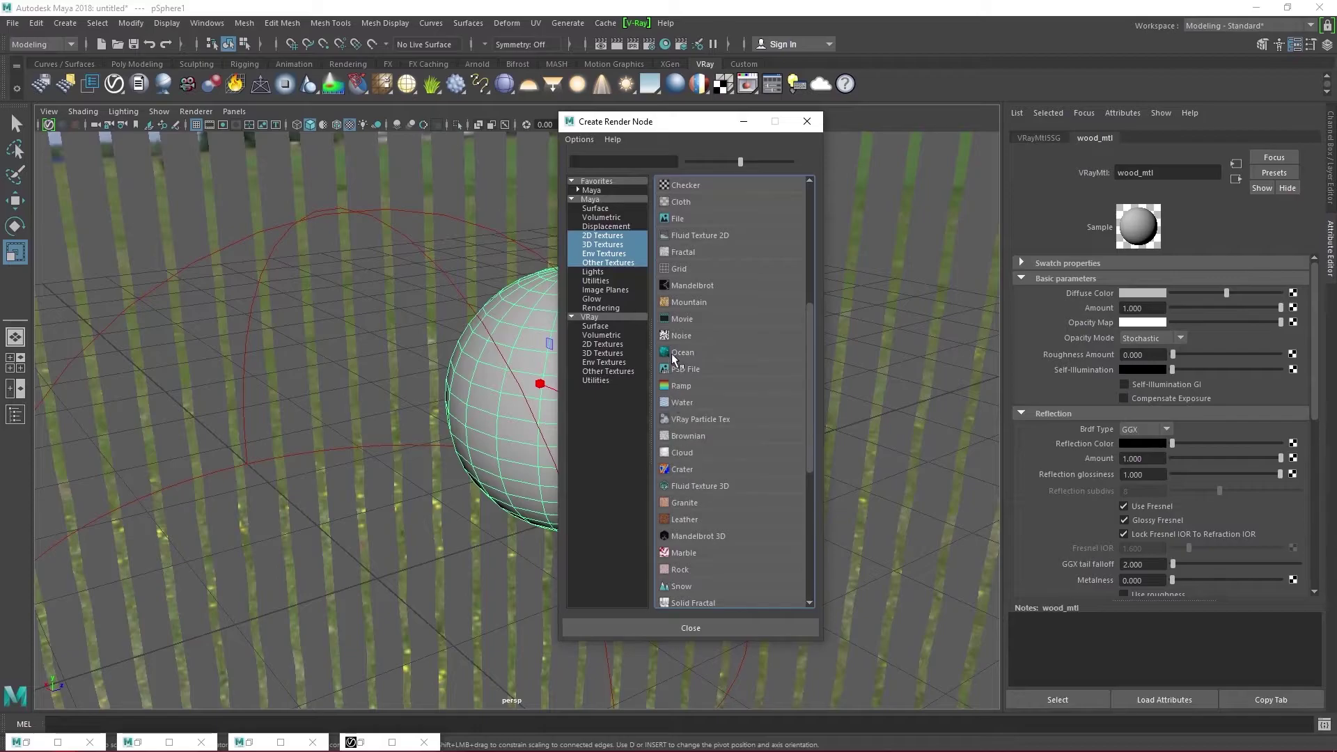
Step: Use the light wood plank image as wood_mtl's diffuse file texture and start an IPR render
left_click(684, 217)
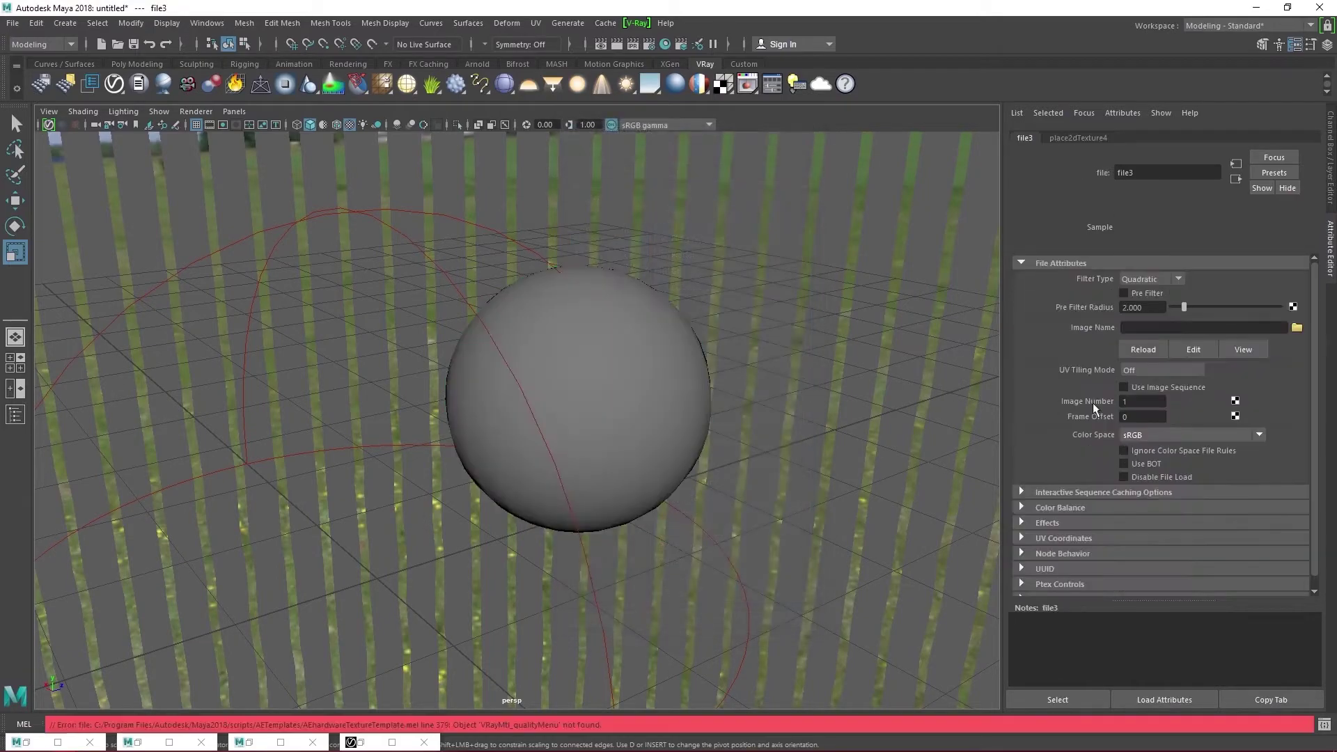
left_click(1295, 328)
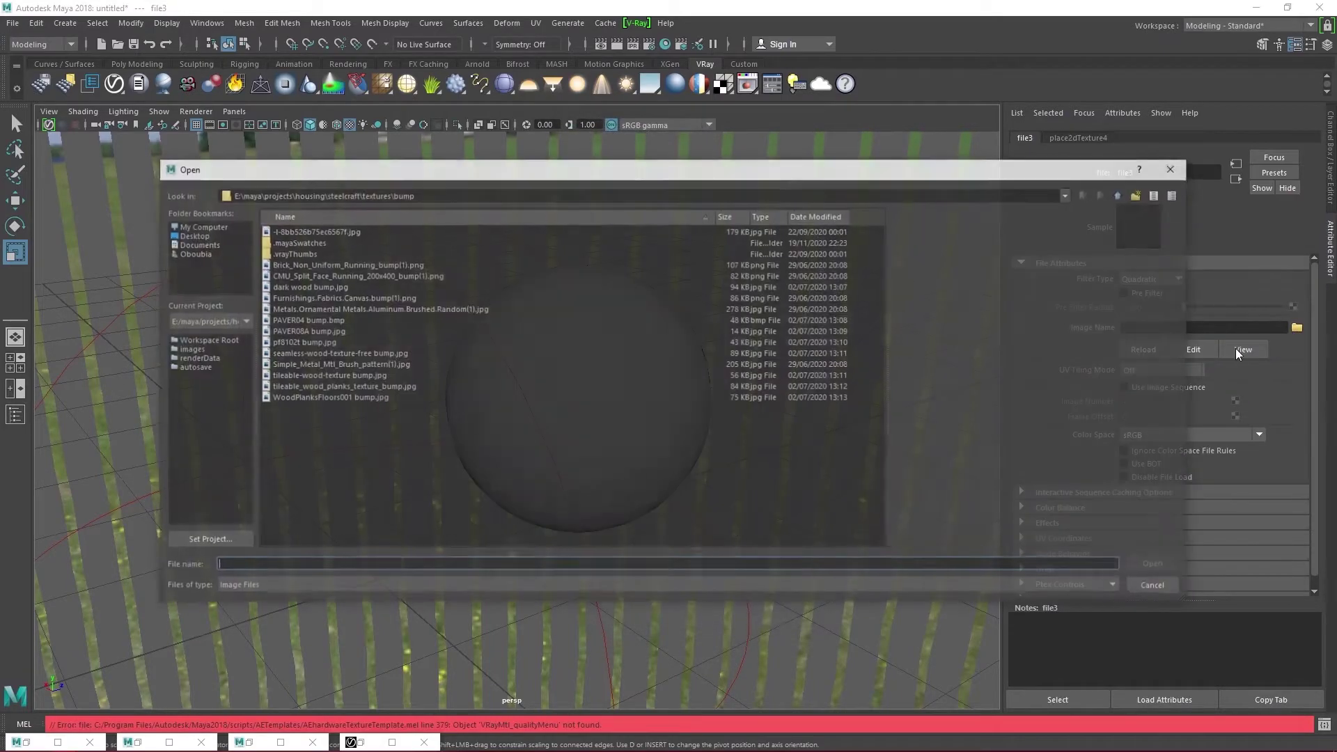
left_click(307, 230)
key("Down")
key("Down")
key("Down")
key("Down")
key("Down")
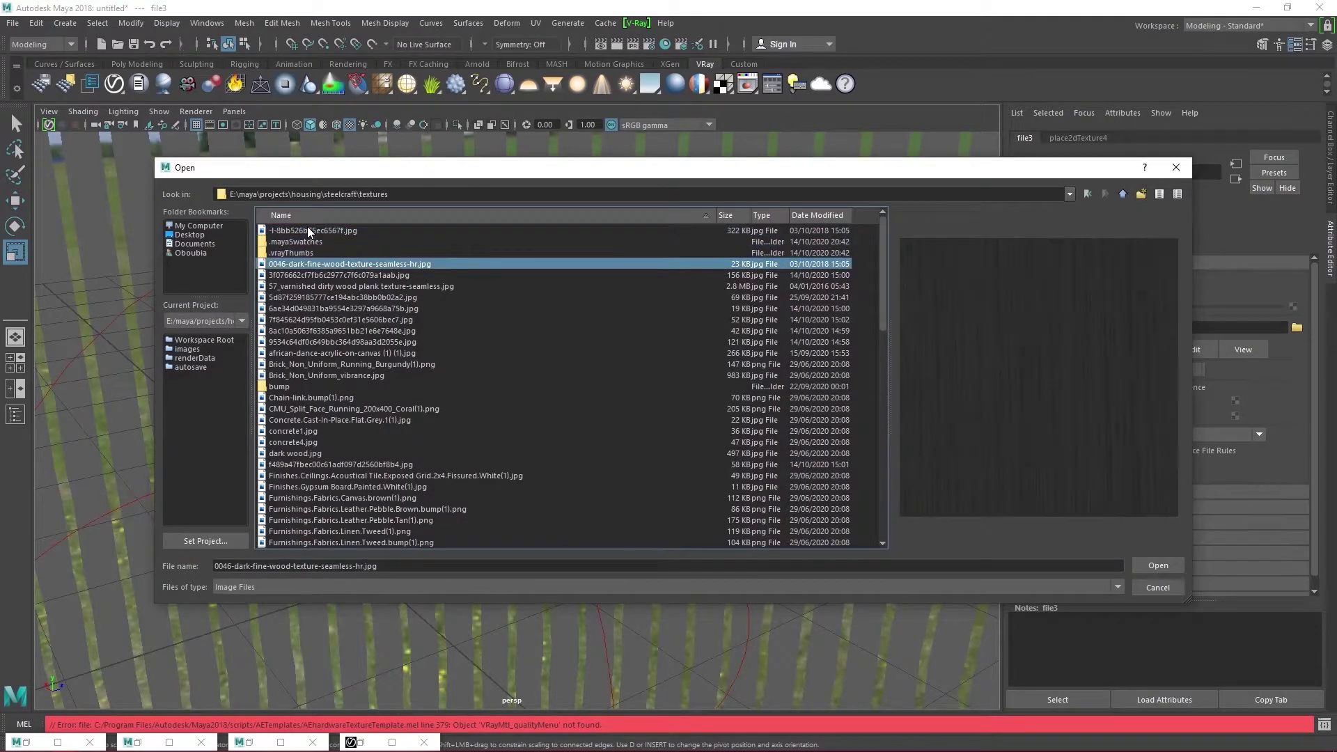
key("Up")
key("Up")
key("Up")
key("Up")
key("Up")
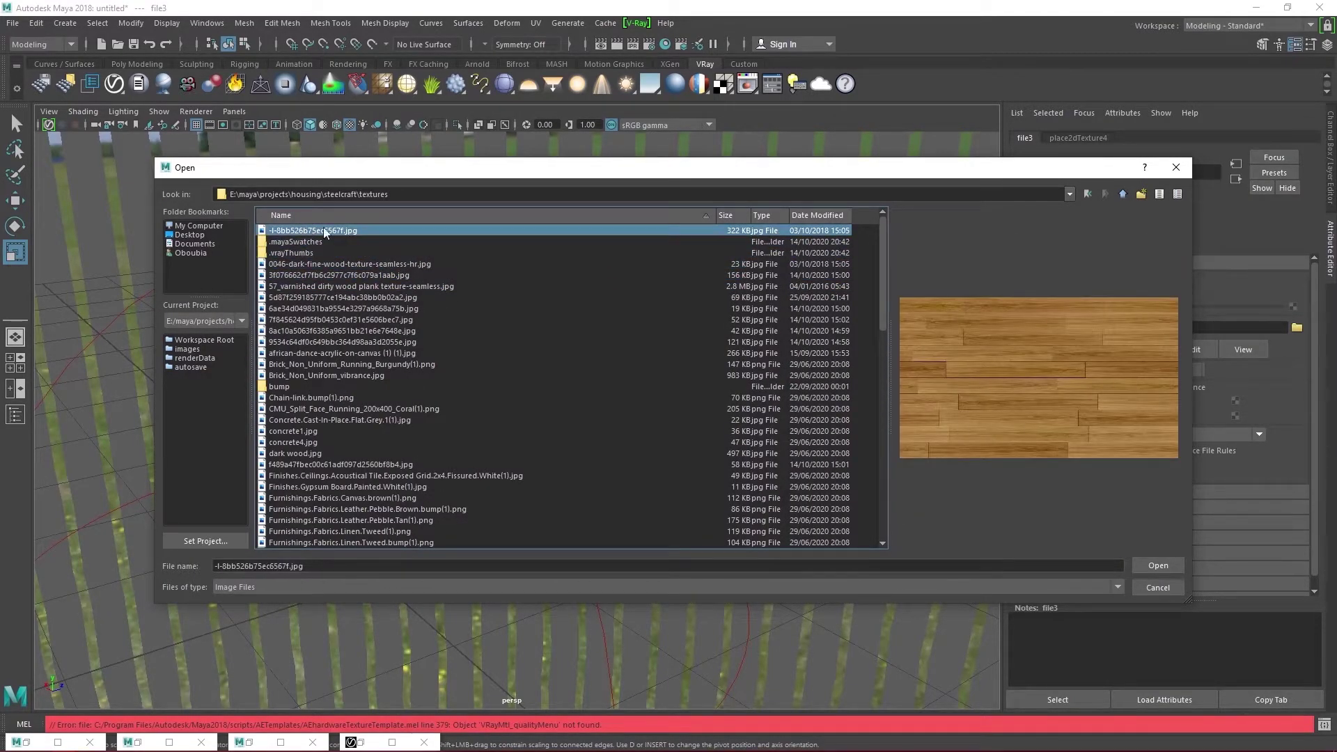
left_click(1168, 563)
left_click(748, 84)
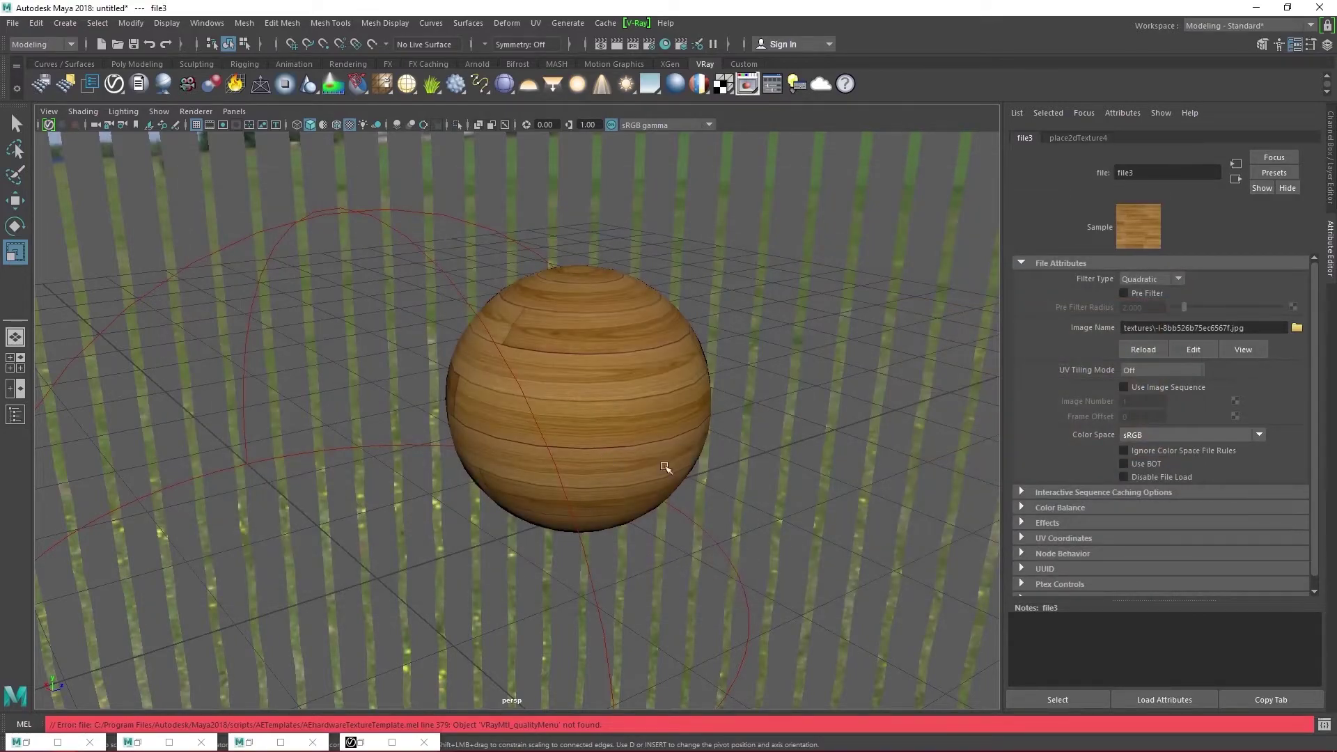
Step: Select the wood sphere and brighten its reflection colour to light grey
scroll(652, 415, "up", 2)
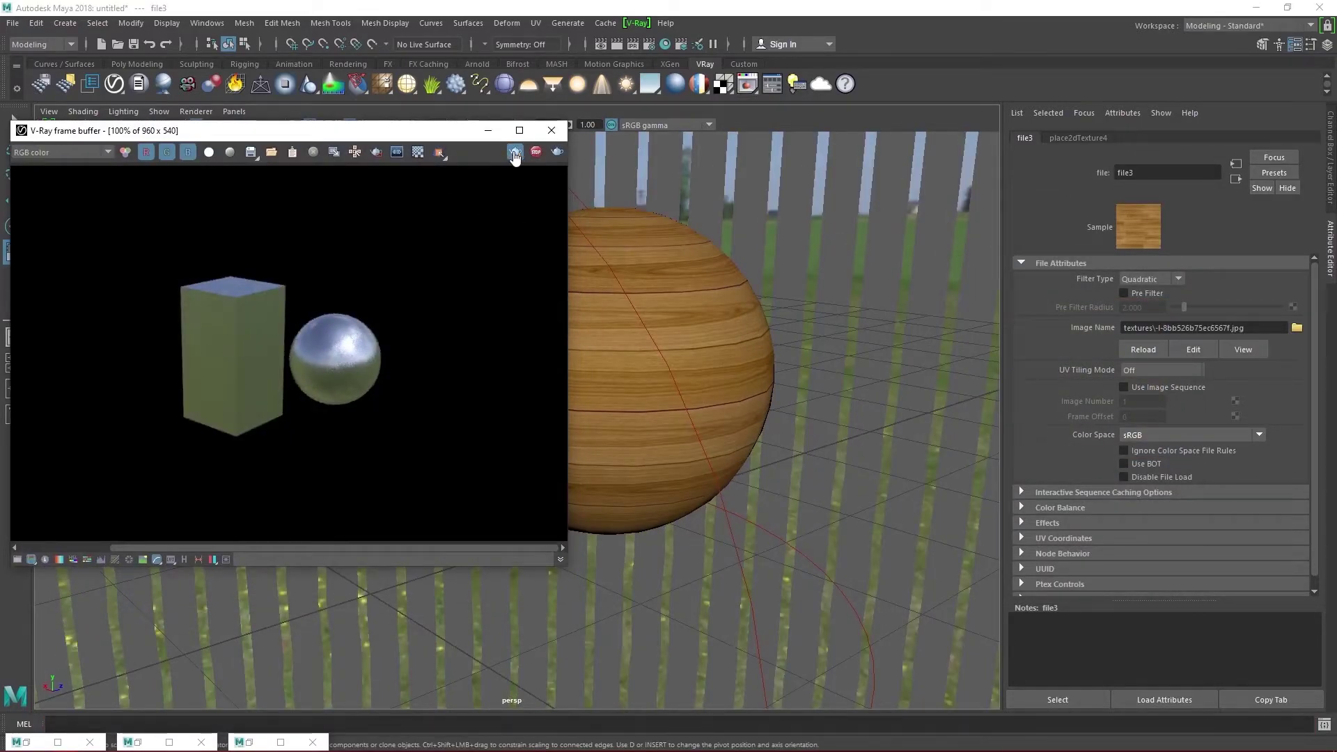
middle_click_drag(679, 433, 781, 437, "alt")
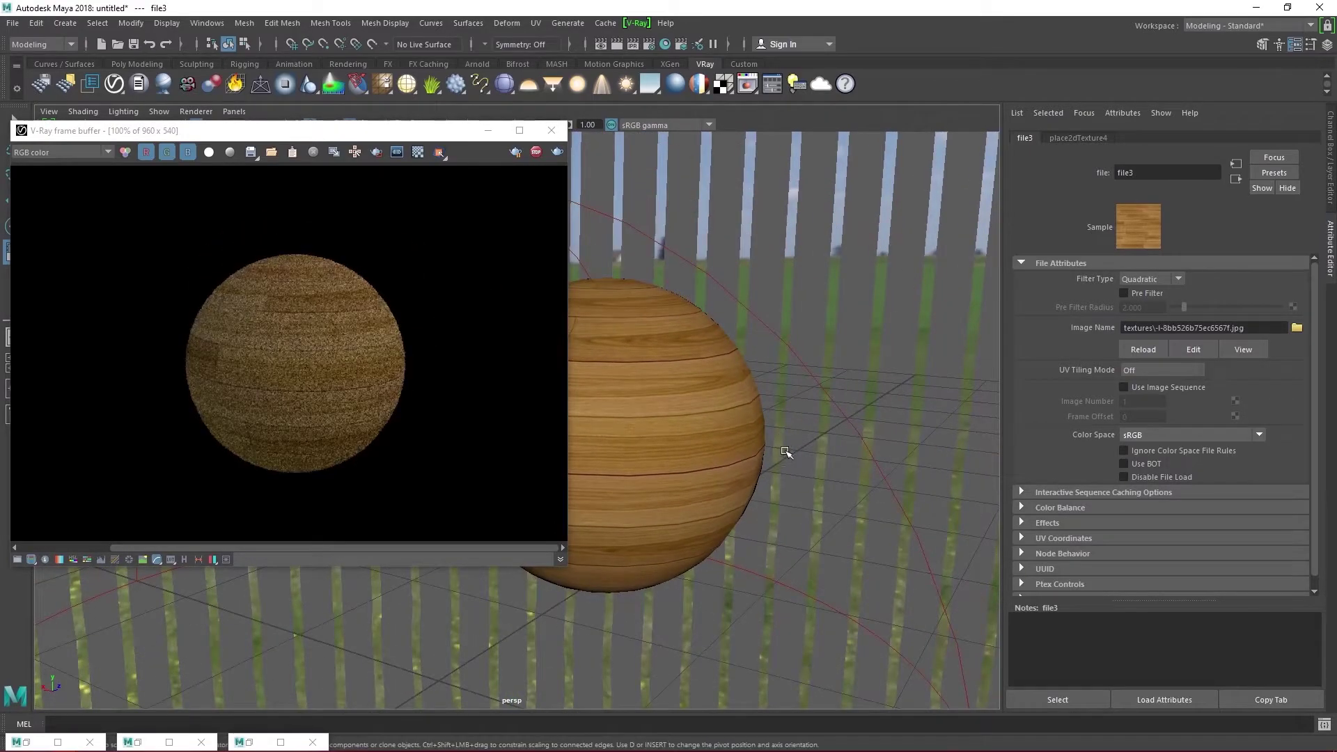
left_click_drag(787, 450, 826, 454, "alt")
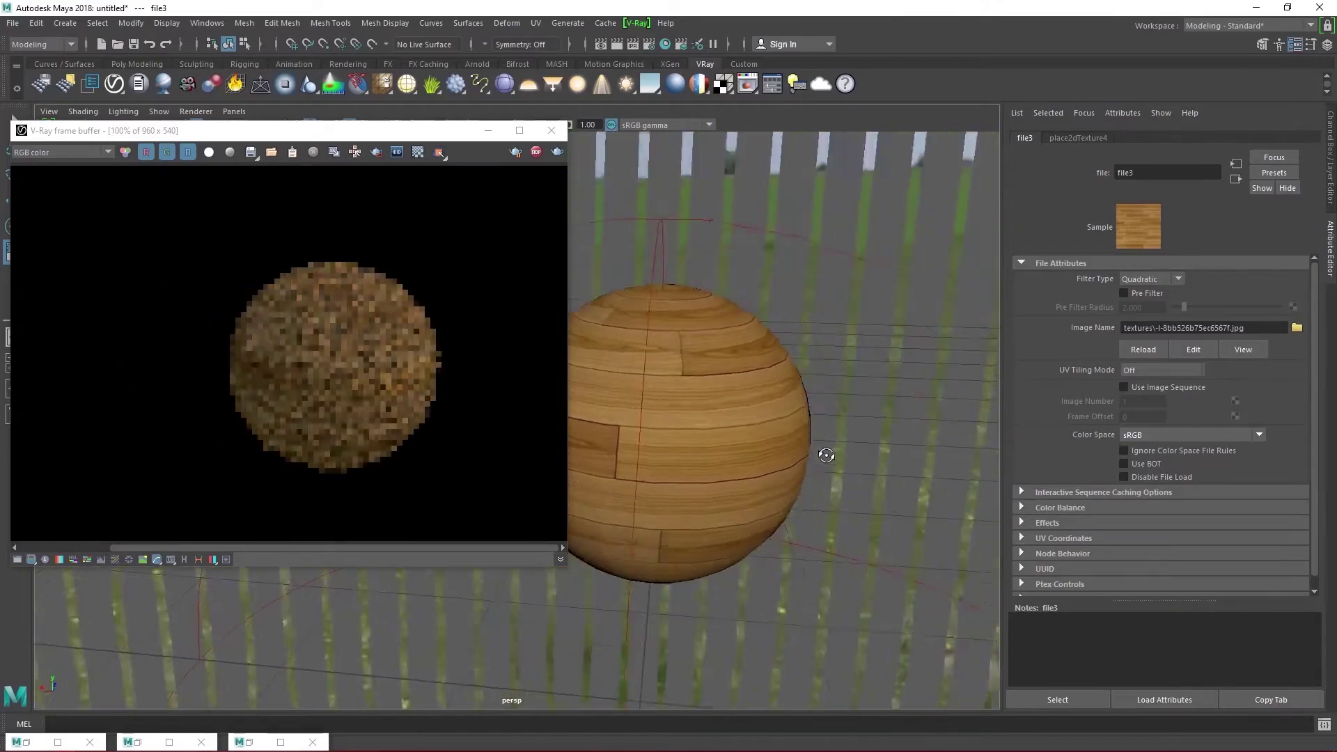
left_click(827, 448)
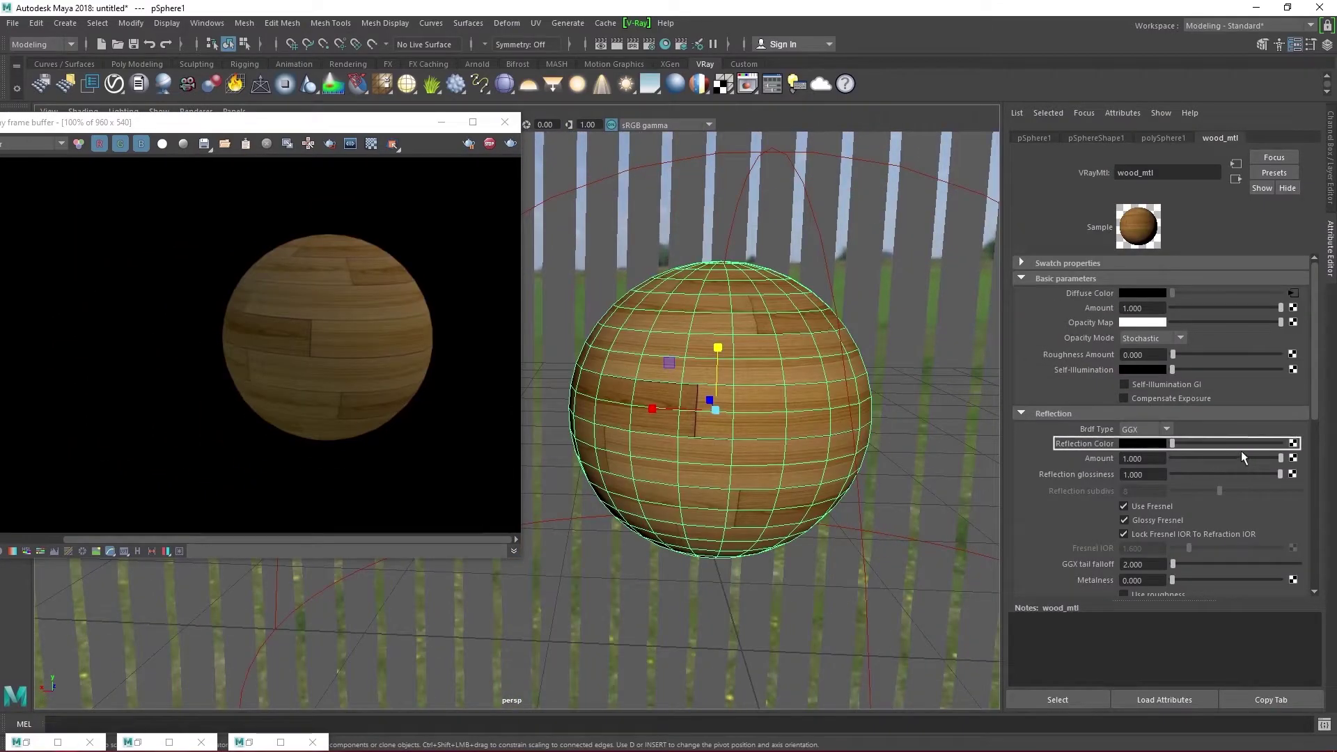
left_click(1246, 444)
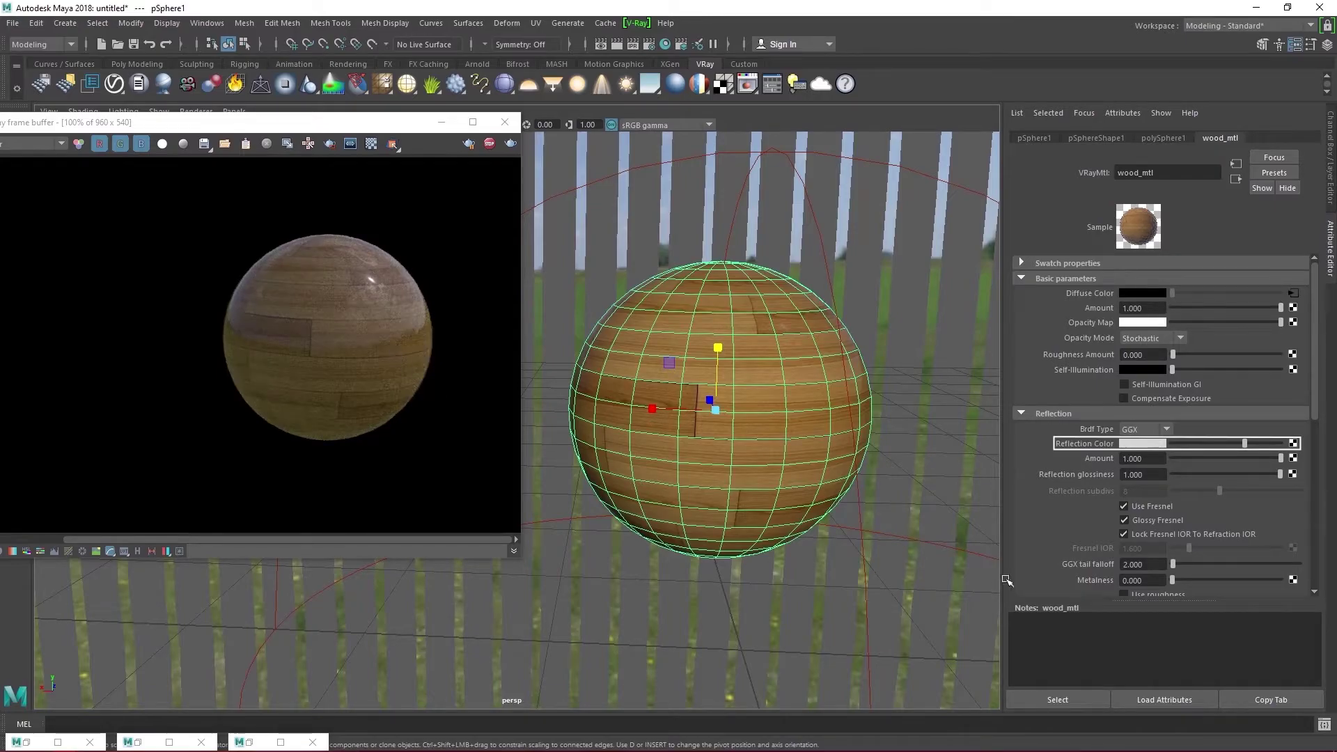
Step: Brighten the reflection colour further and settle reflection glossiness at 0.750
left_click(1240, 474)
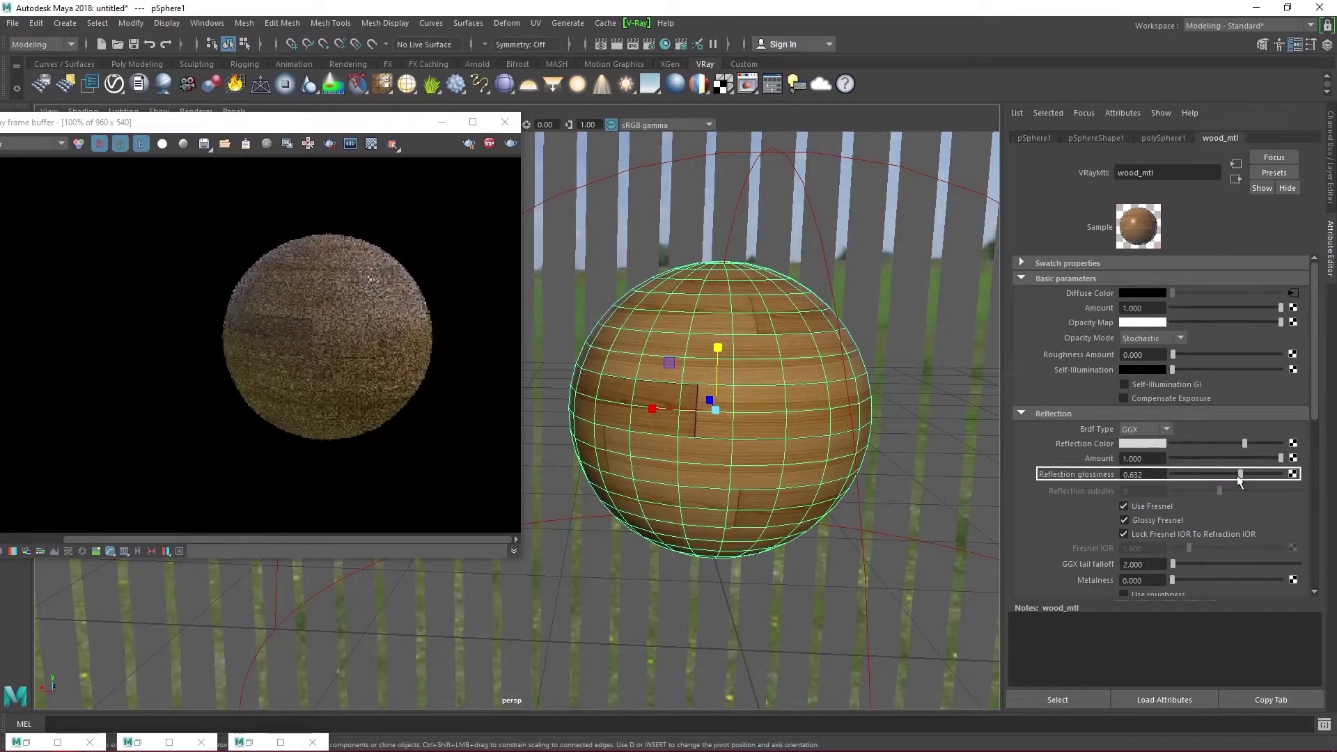
left_click(1259, 444)
left_click(1256, 475)
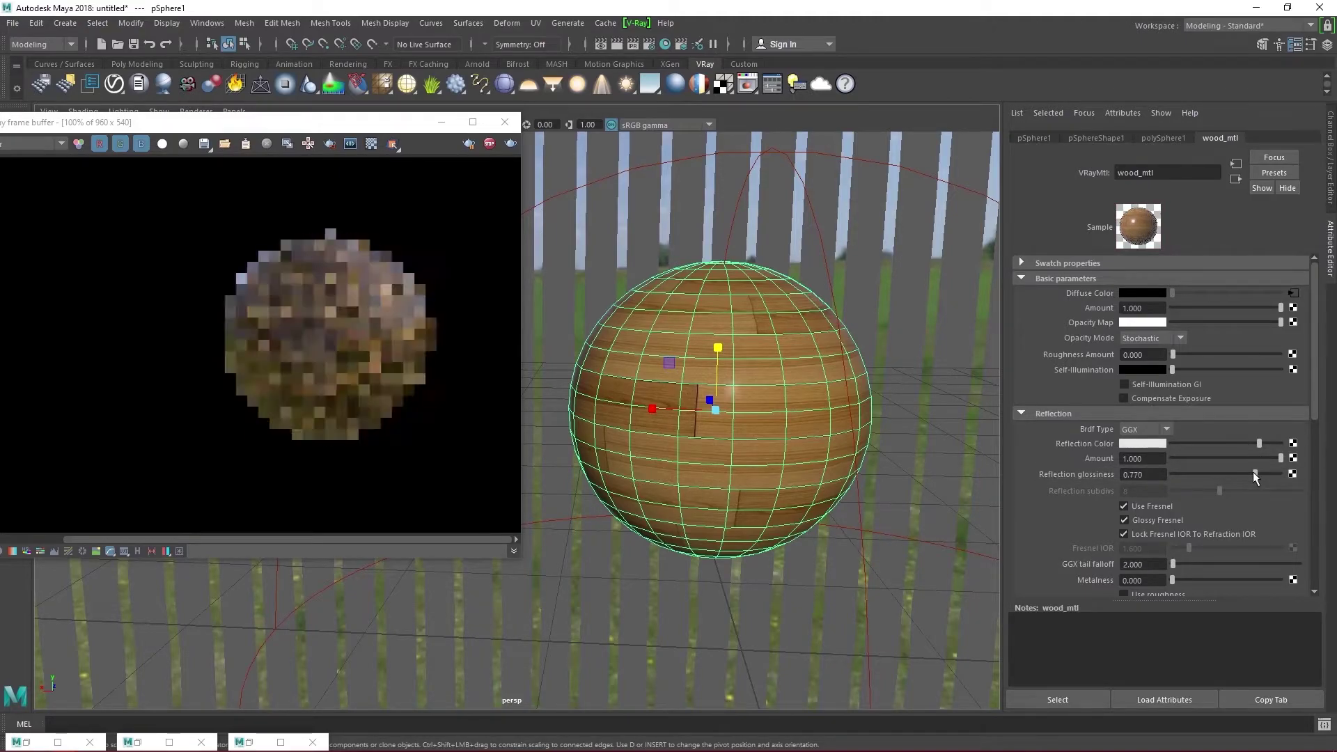
left_click_drag(1257, 474, 1266, 474)
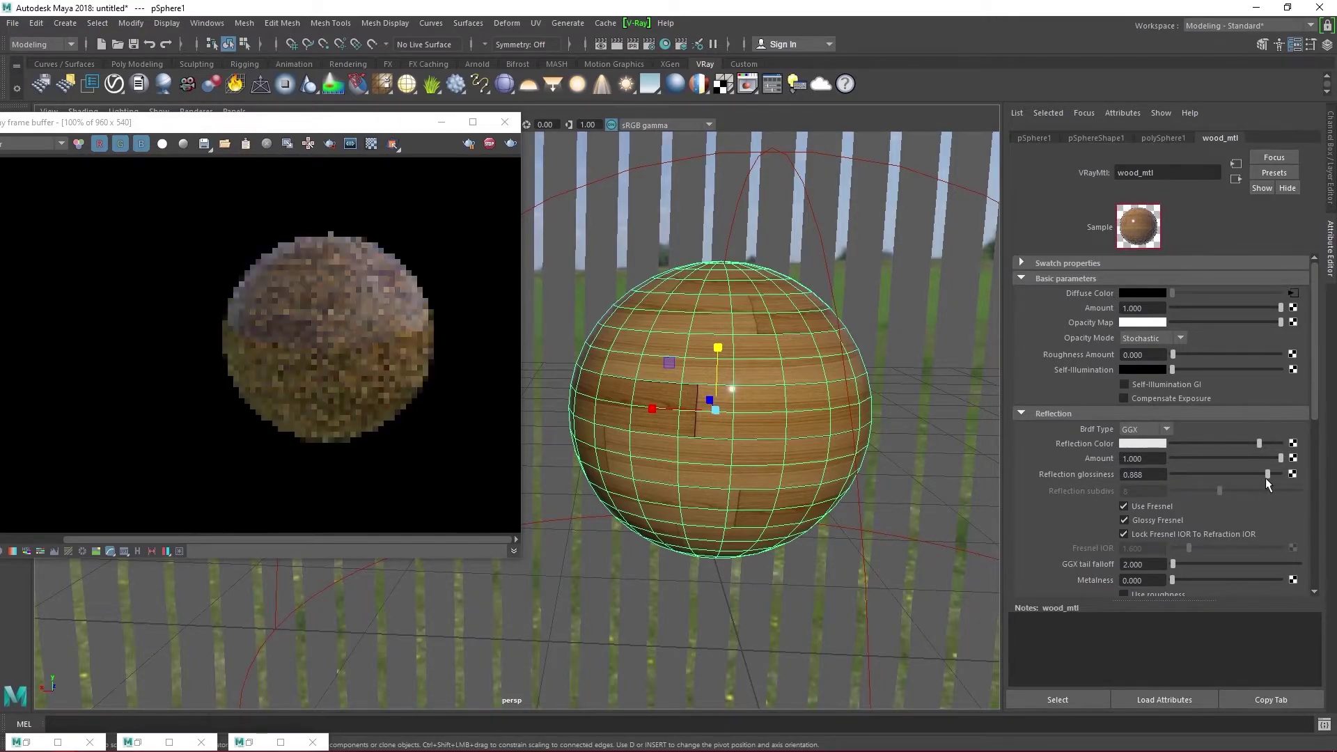
left_click_drag(869, 407, 839, 408, "alt")
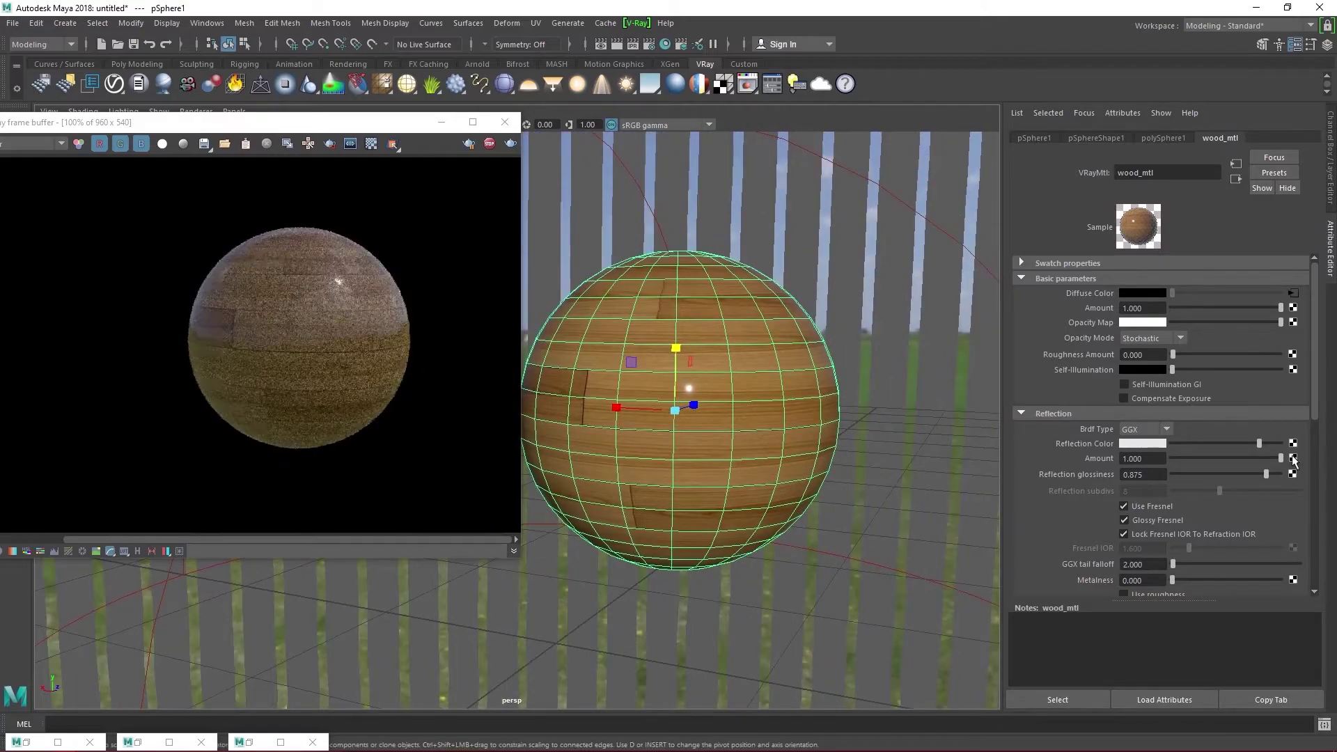
left_click(1260, 476)
left_click_drag(1261, 475, 1252, 474)
left_click_drag(889, 448, 853, 426, "alt")
right_click_drag(853, 426, 880, 383, "alt")
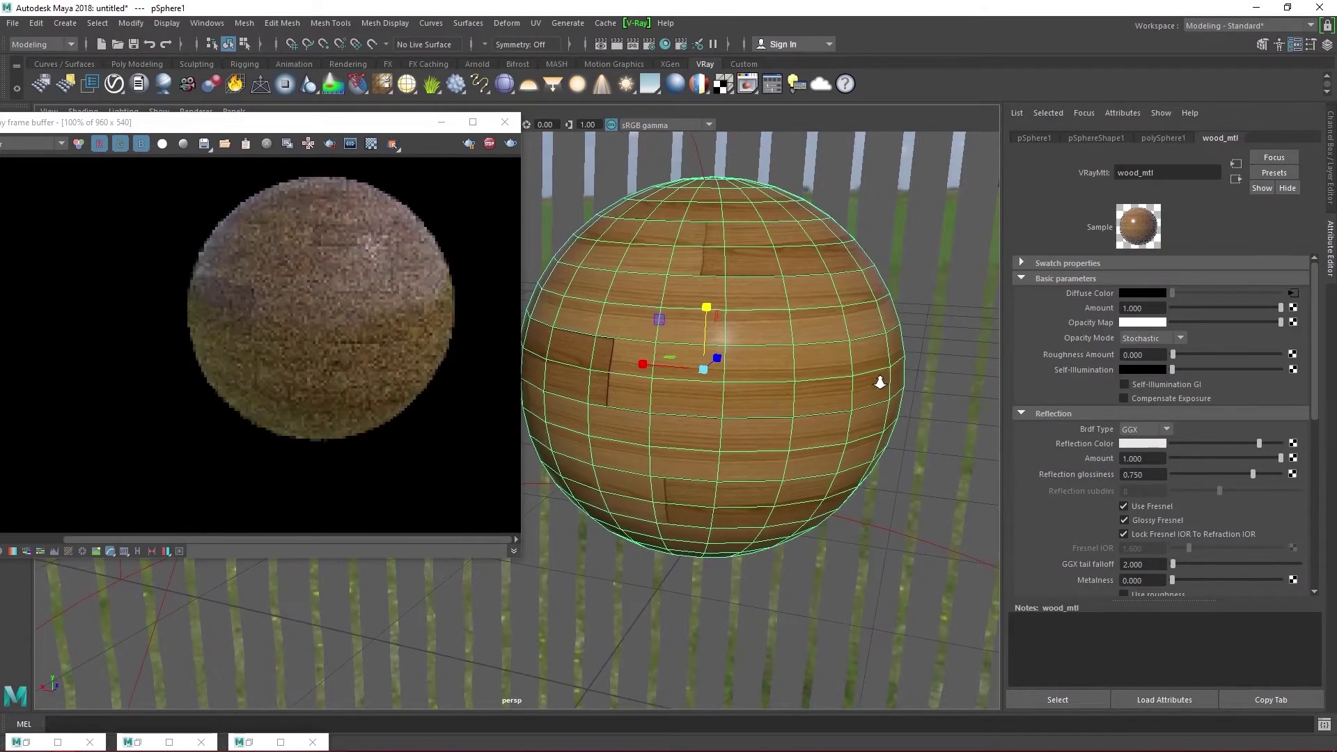
Step: Load the wood plank bump image as a file texture for wood_mtl's bump map
scroll(1076, 485, "down", 5)
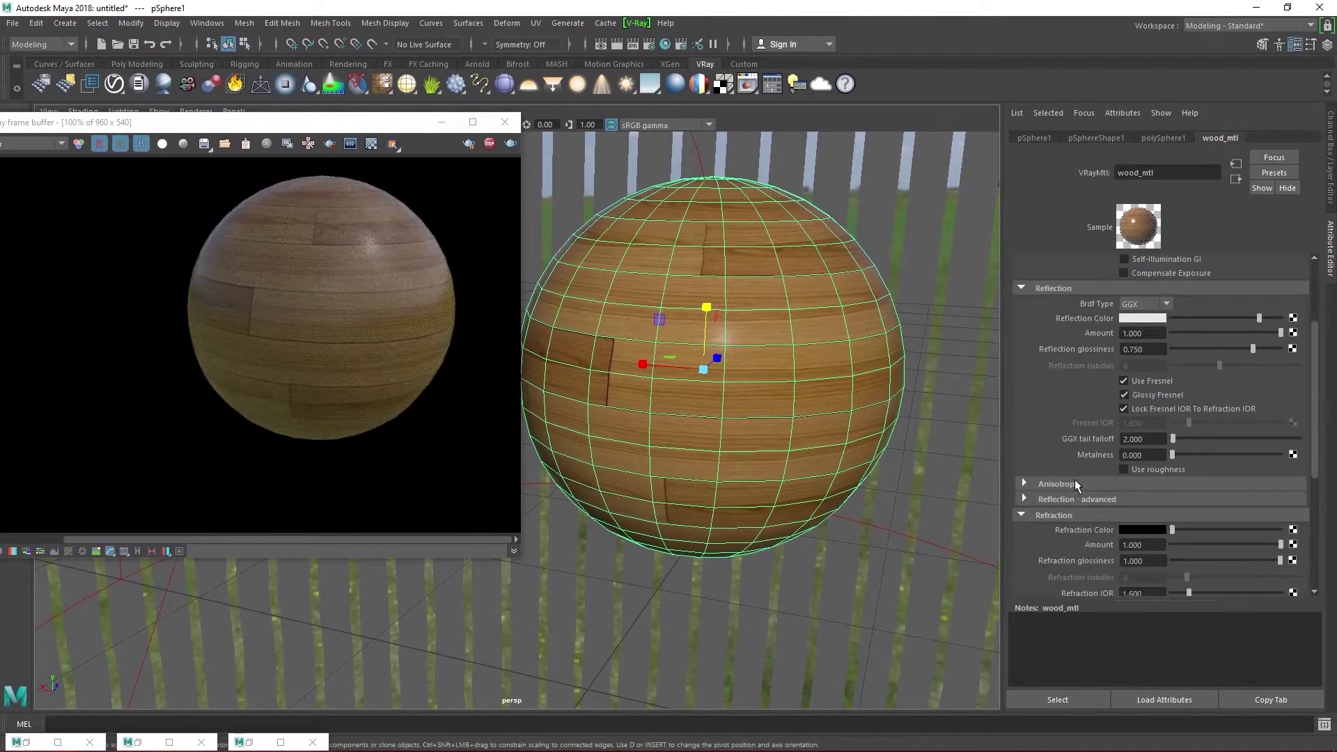
scroll(1096, 466, "down", 6)
left_click(1096, 466)
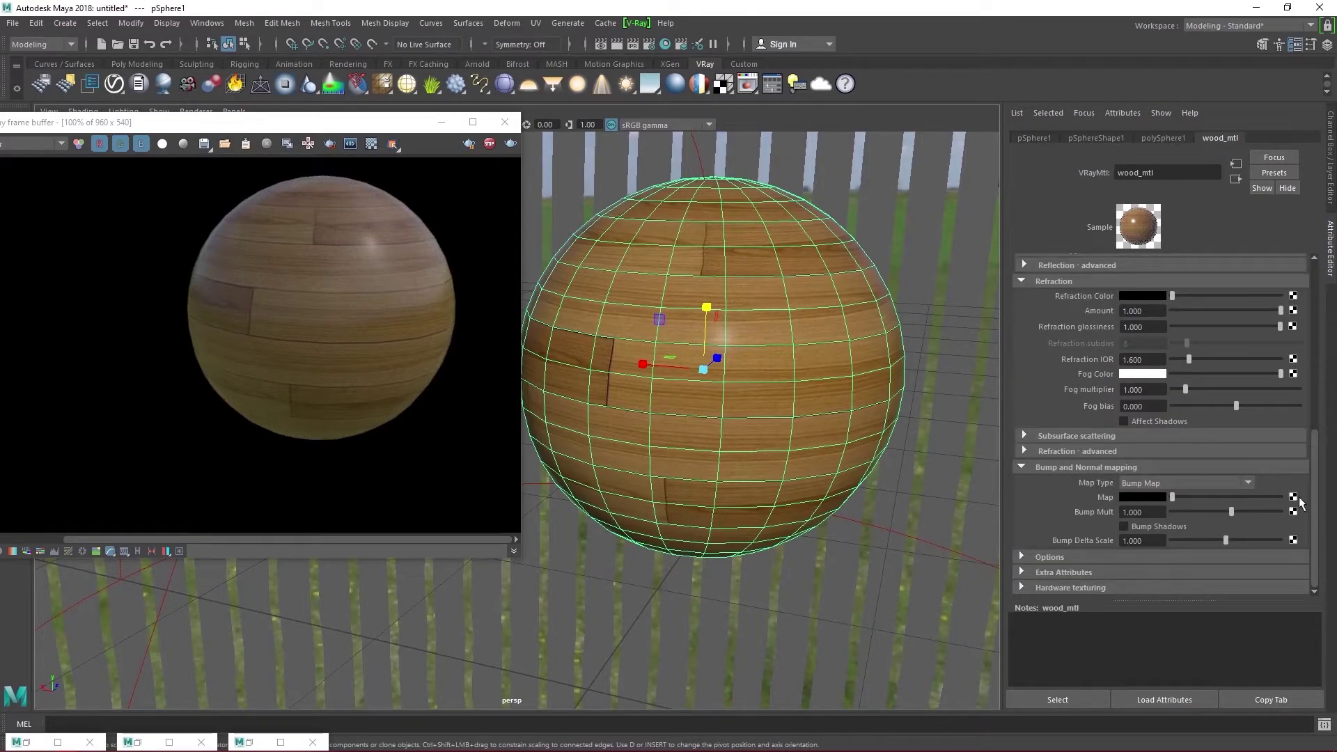
left_click(1297, 497)
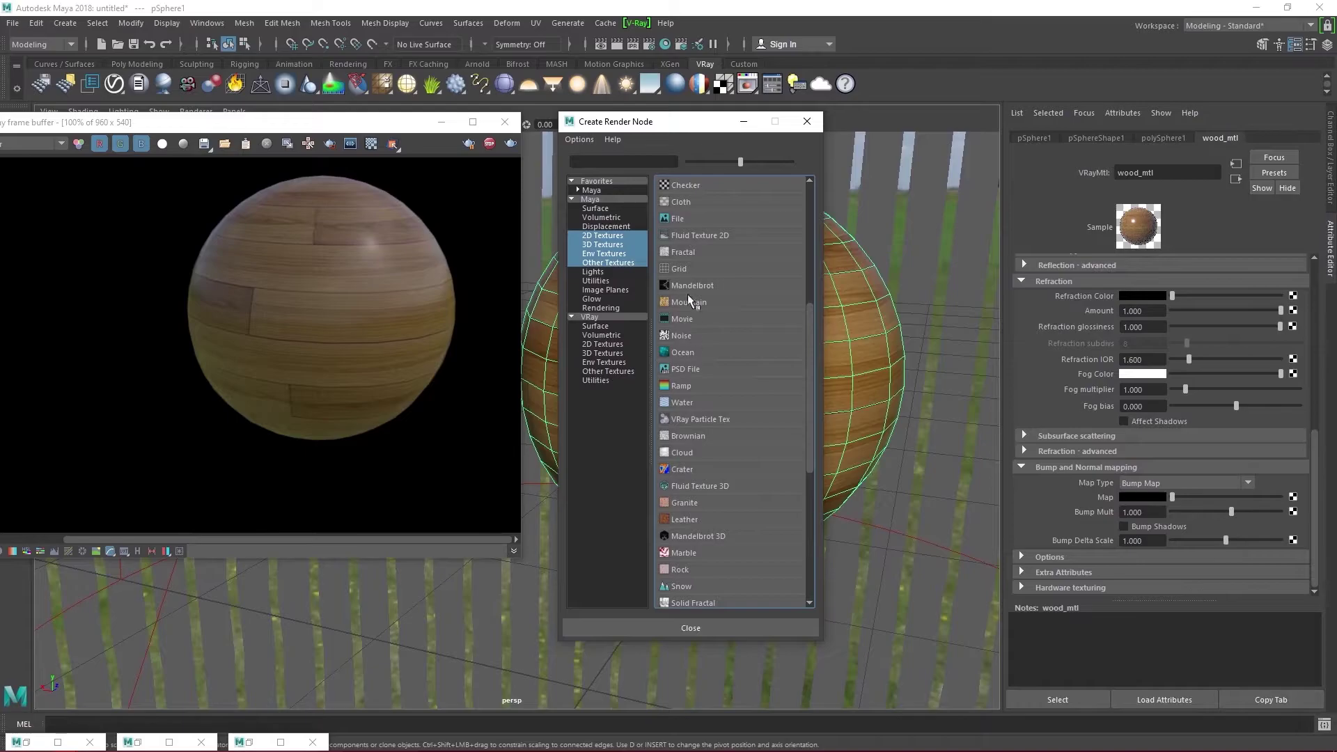
left_click(689, 221)
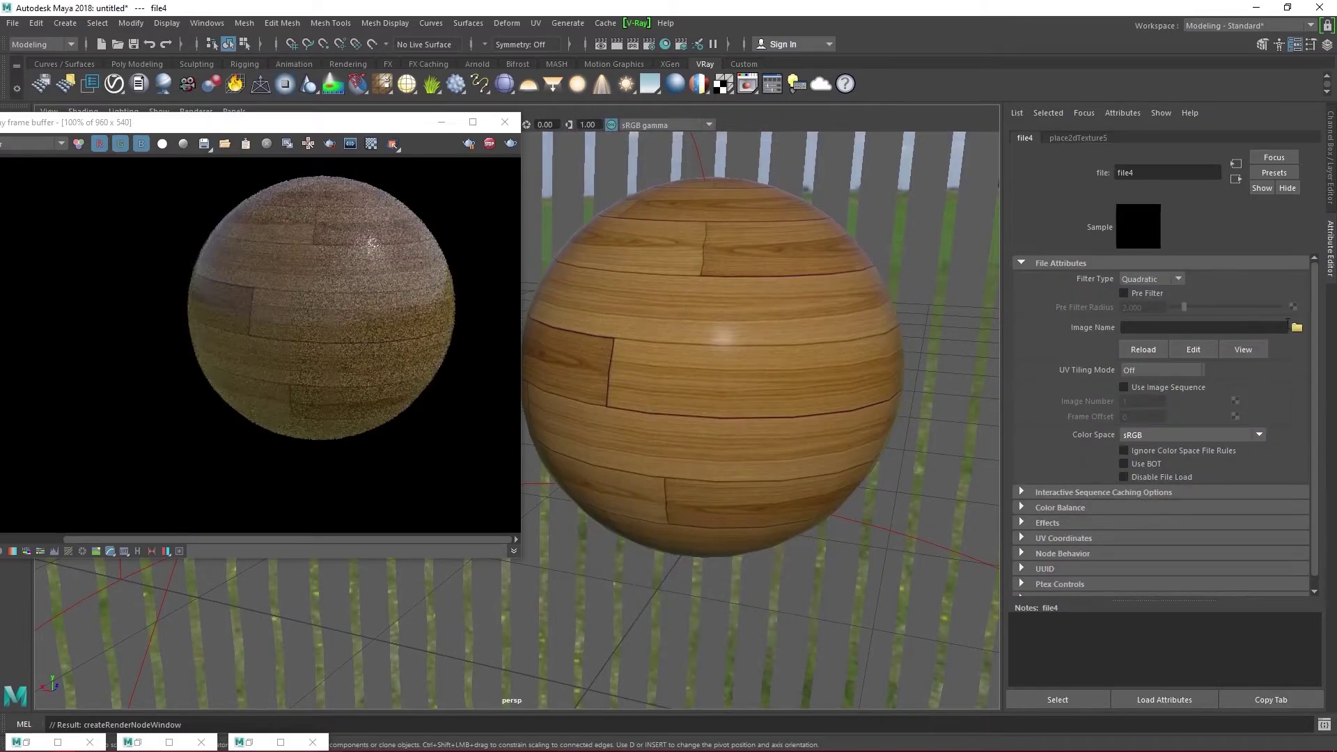
left_click(1297, 329)
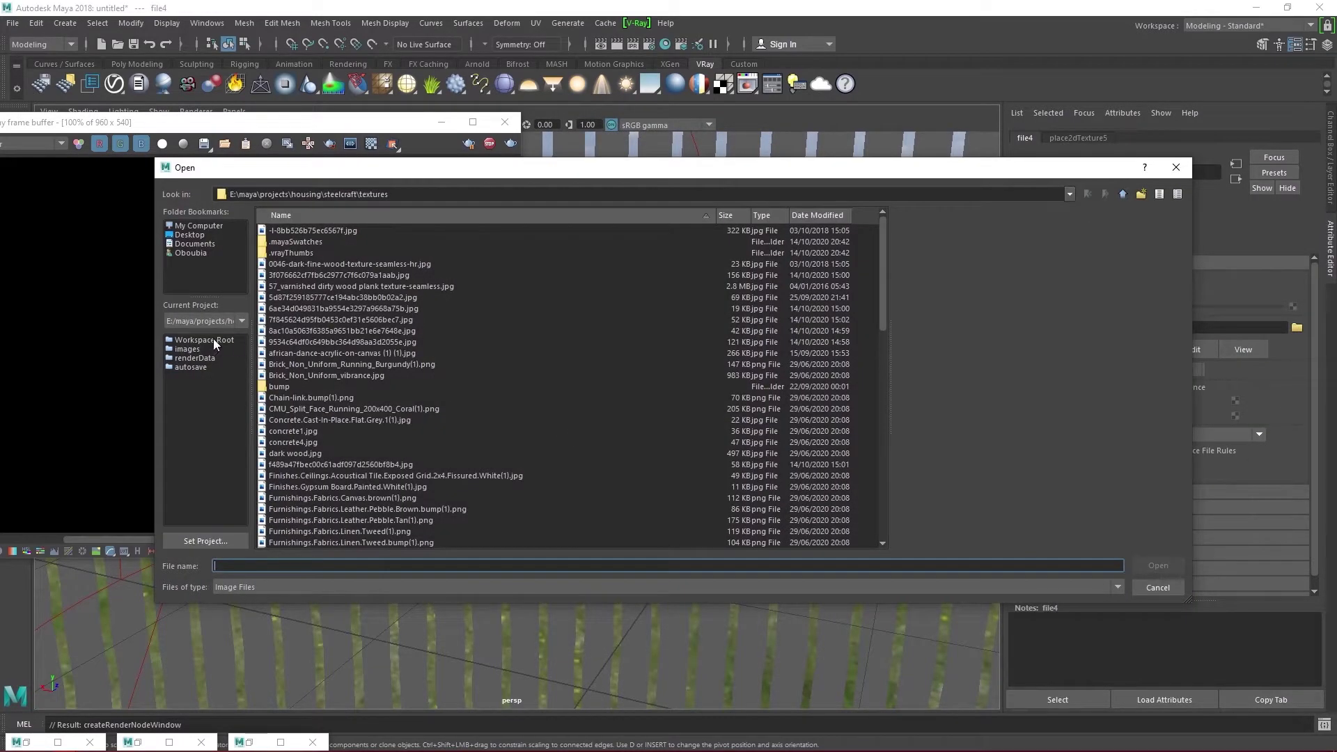
double_click(283, 384)
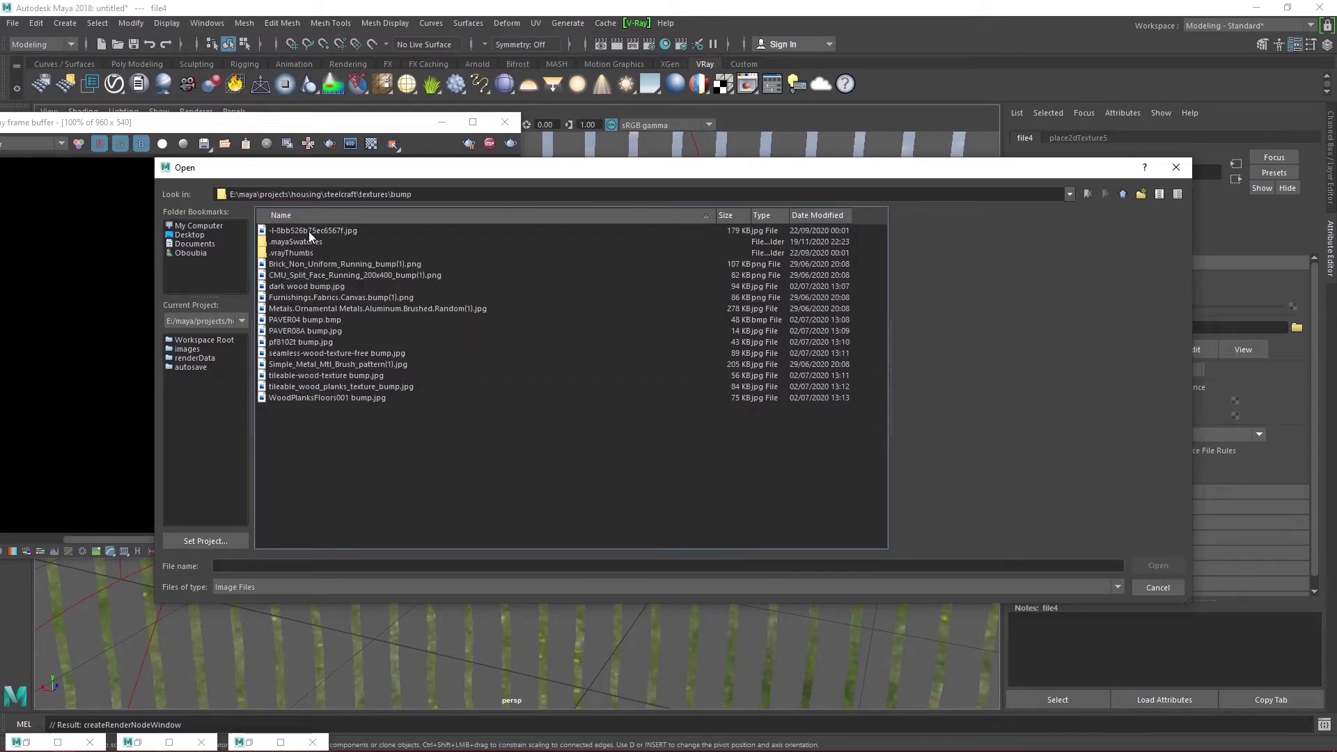
left_click(308, 231)
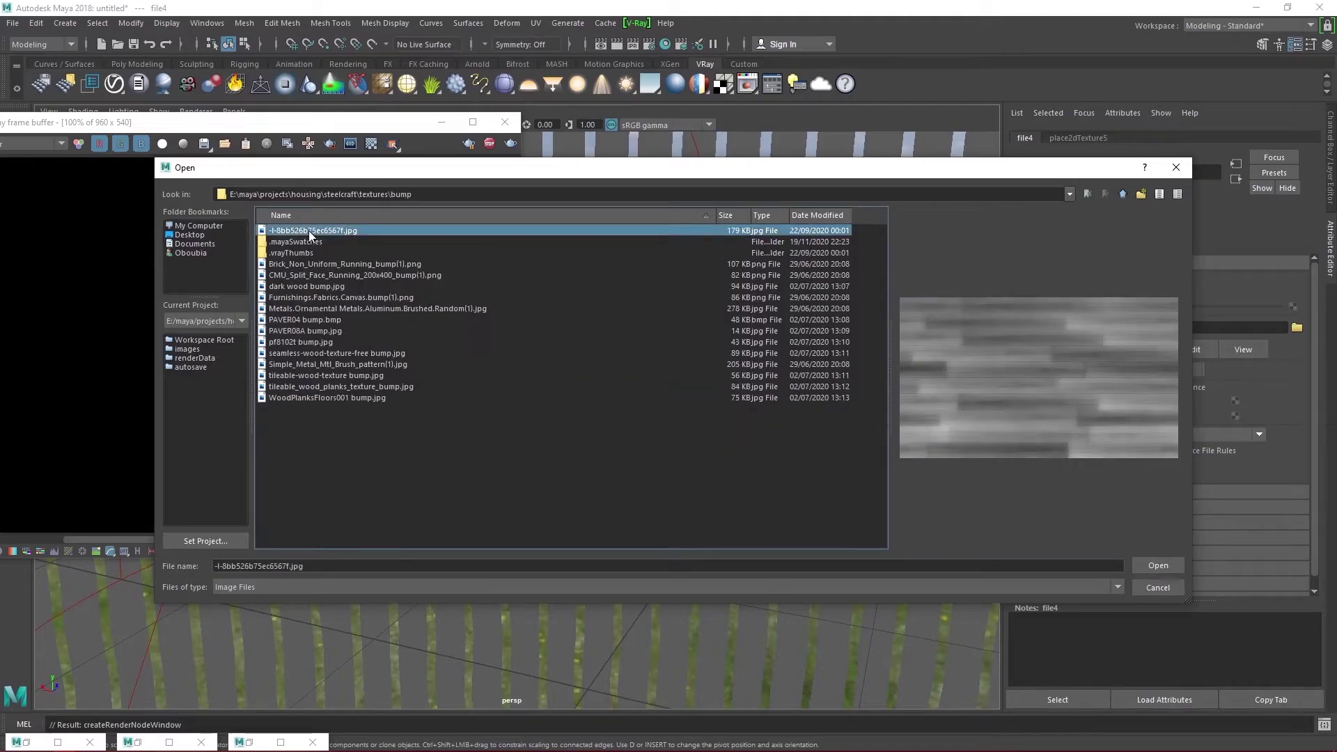
left_click(1166, 565)
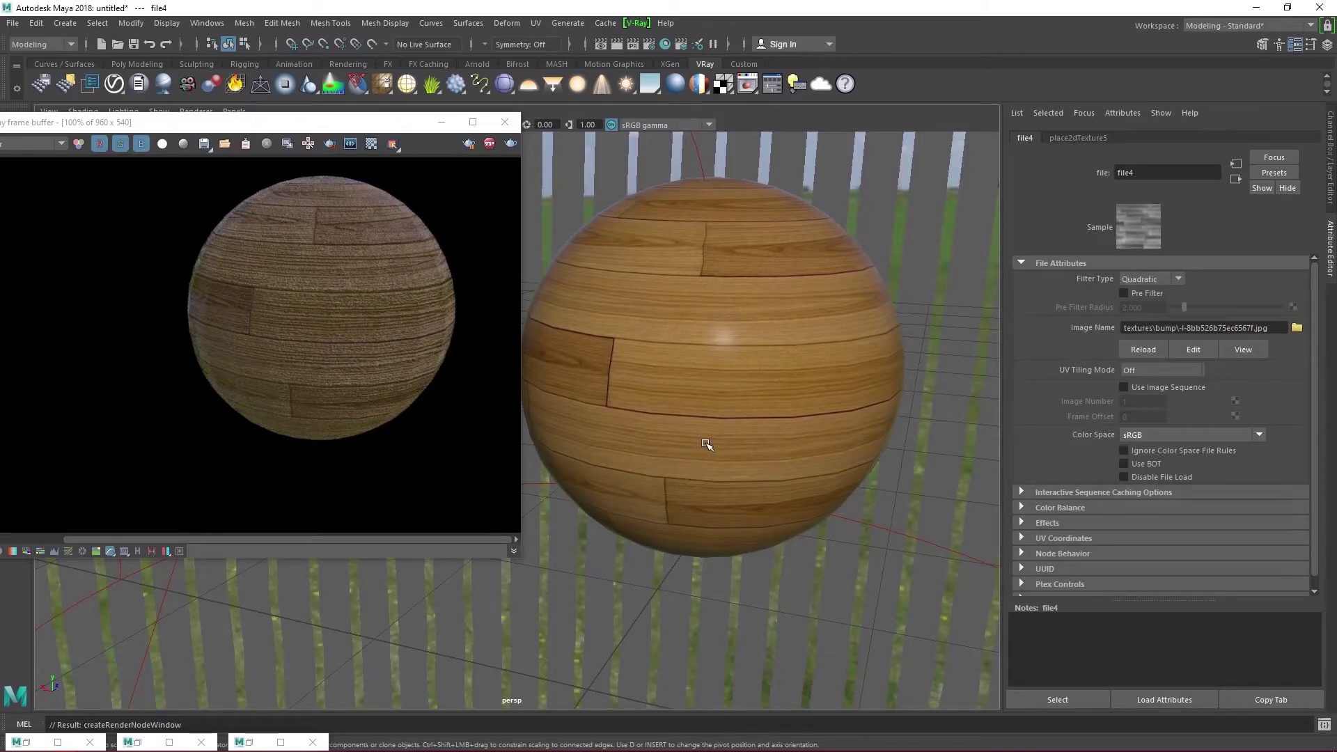
Step: Reduce the bump multiplier to 0.100 and inspect the grooved planks
left_click_drag(696, 453, 555, 395, "alt")
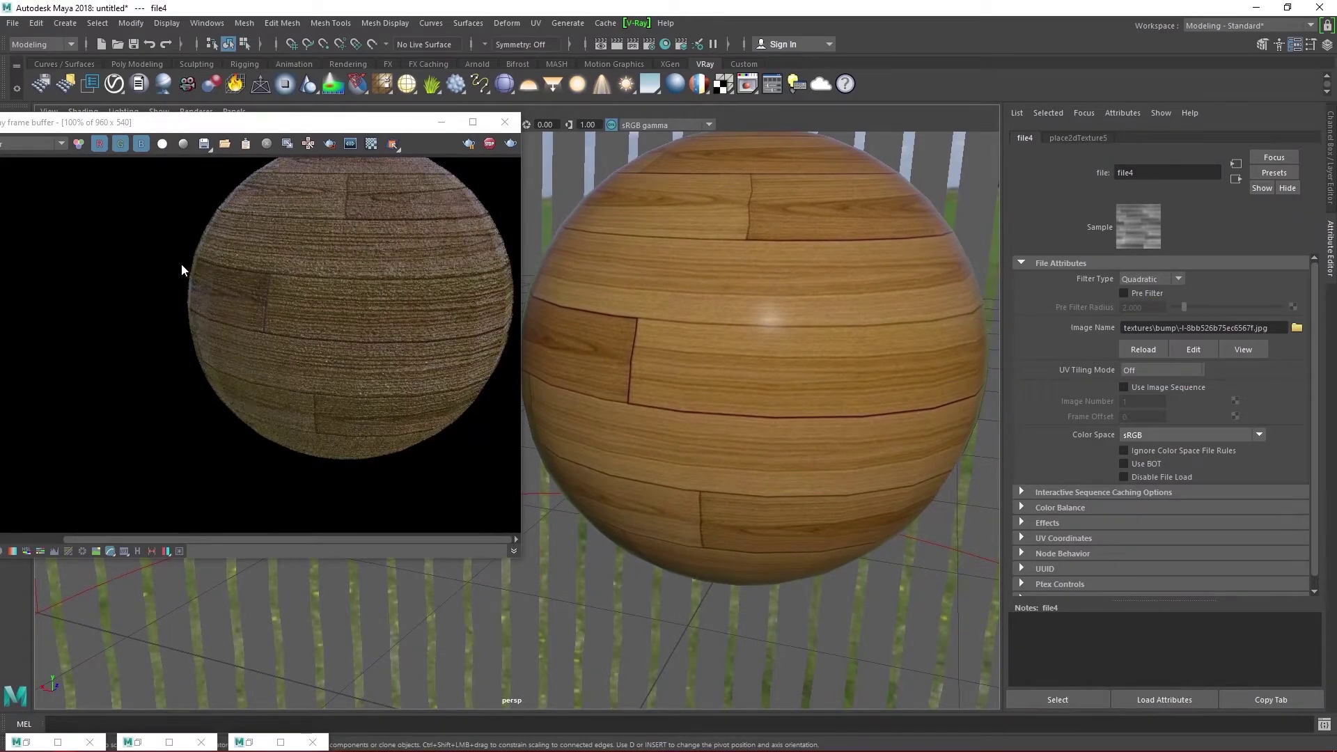
left_click_drag(829, 379, 820, 373, "alt")
left_click_drag(1106, 507, 1024, 525, "ctrl")
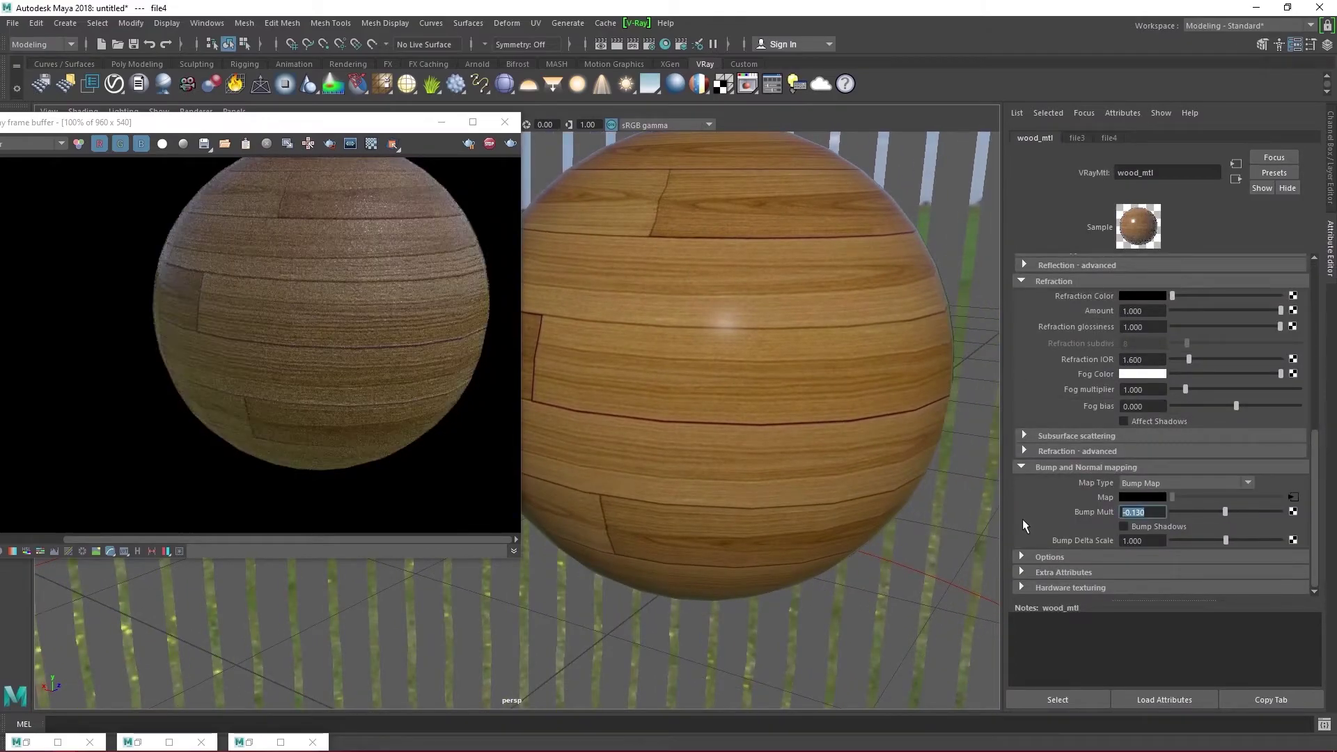
key("Return")
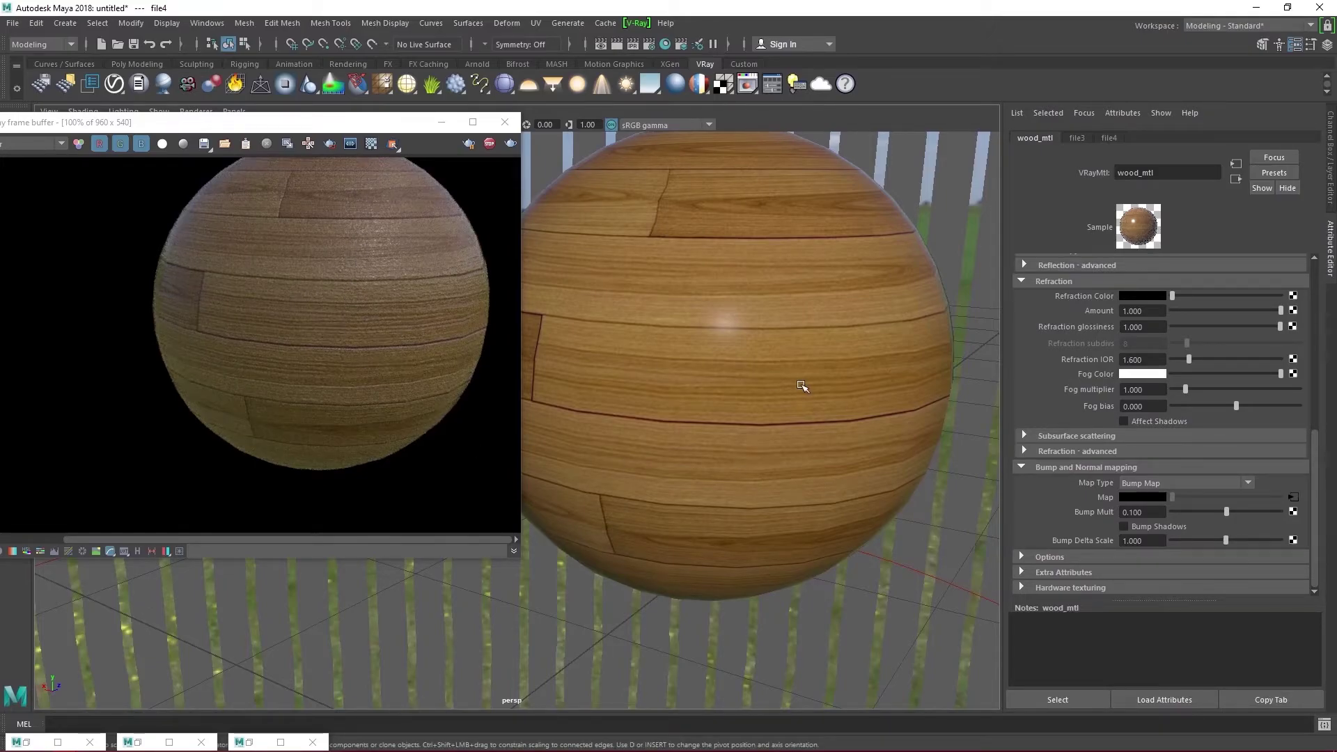
left_click_drag(825, 353, 819, 369, "alt")
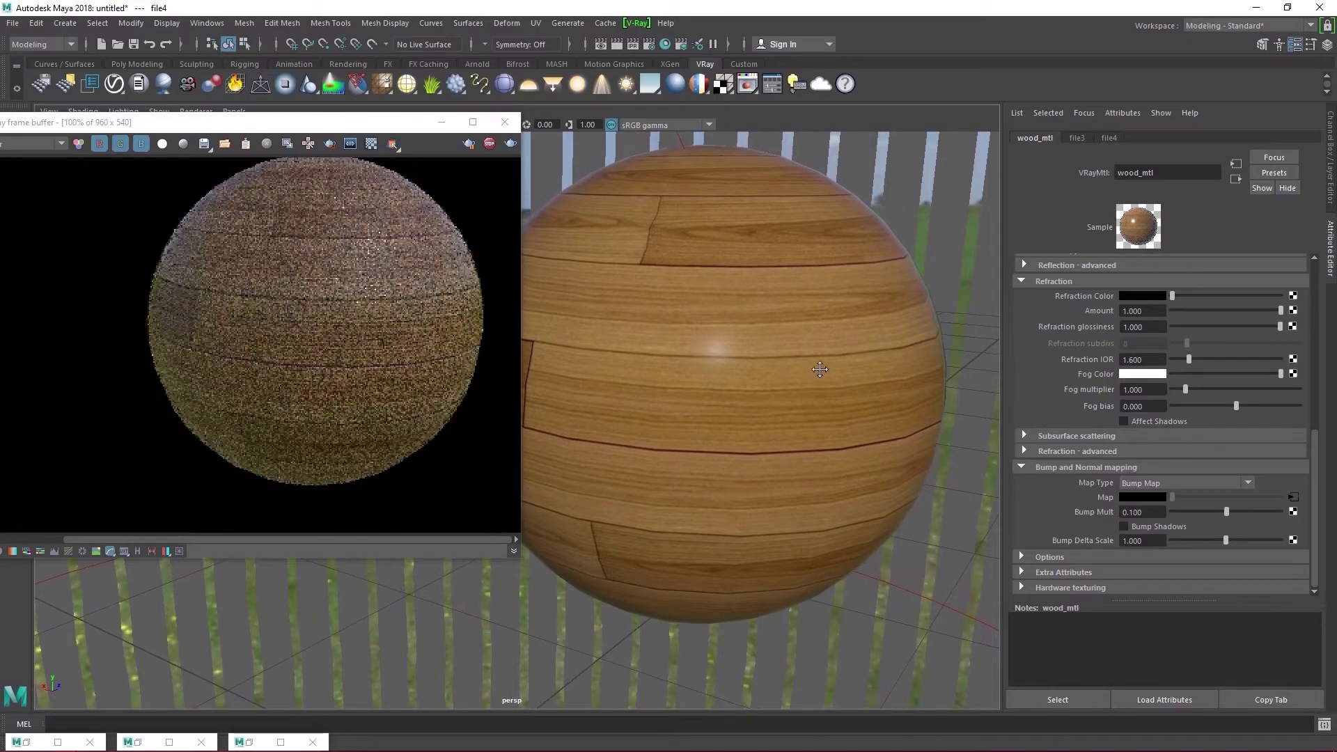
scroll(818, 373, "down", 5)
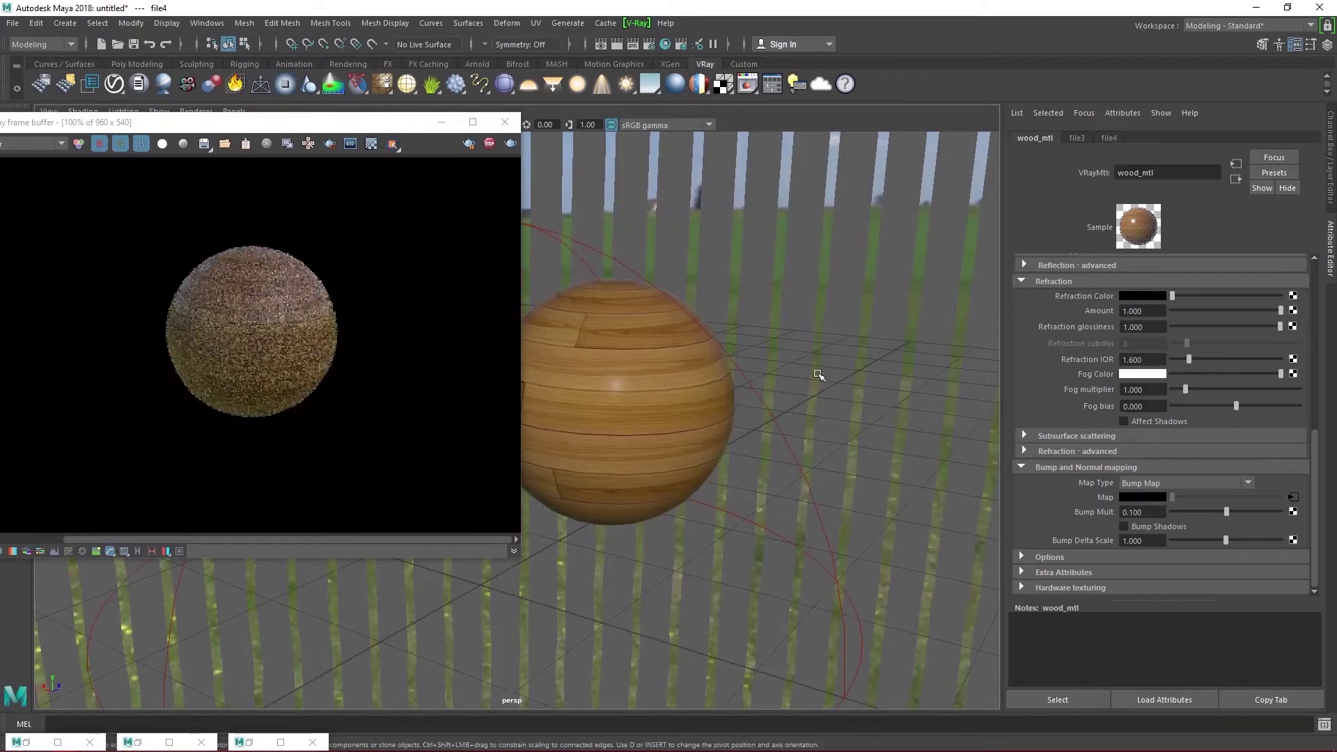
left_click_drag(808, 441, 886, 448, "alt")
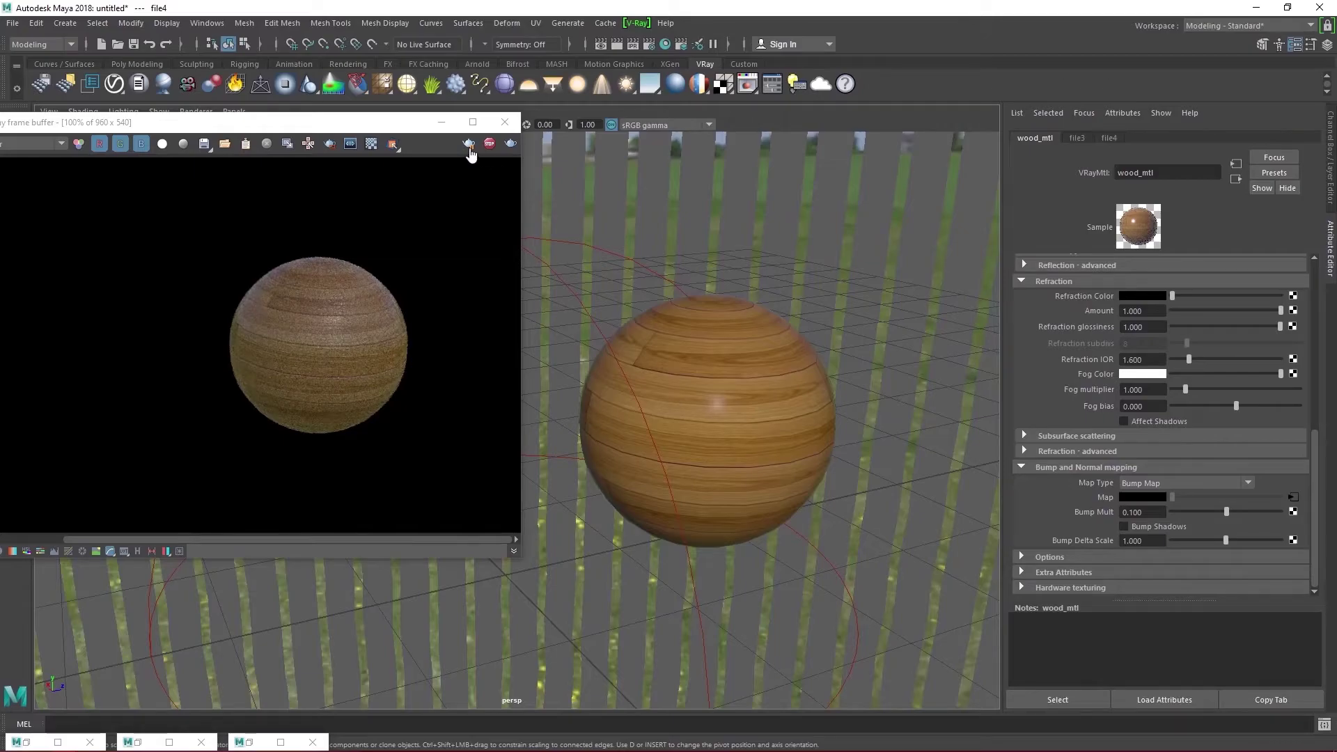
Step: Rename pSphere1 to 'wood' in the Outliner and hide it
left_click(442, 122)
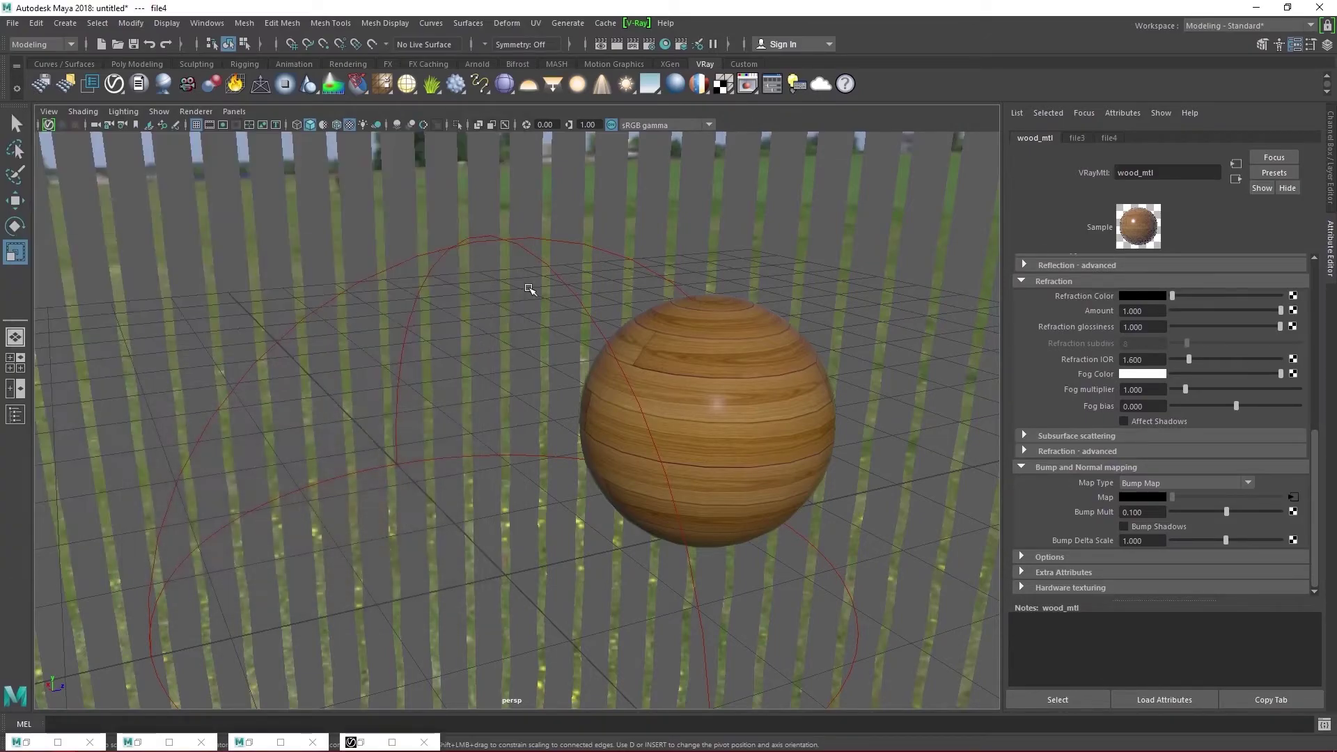
left_click(15, 415)
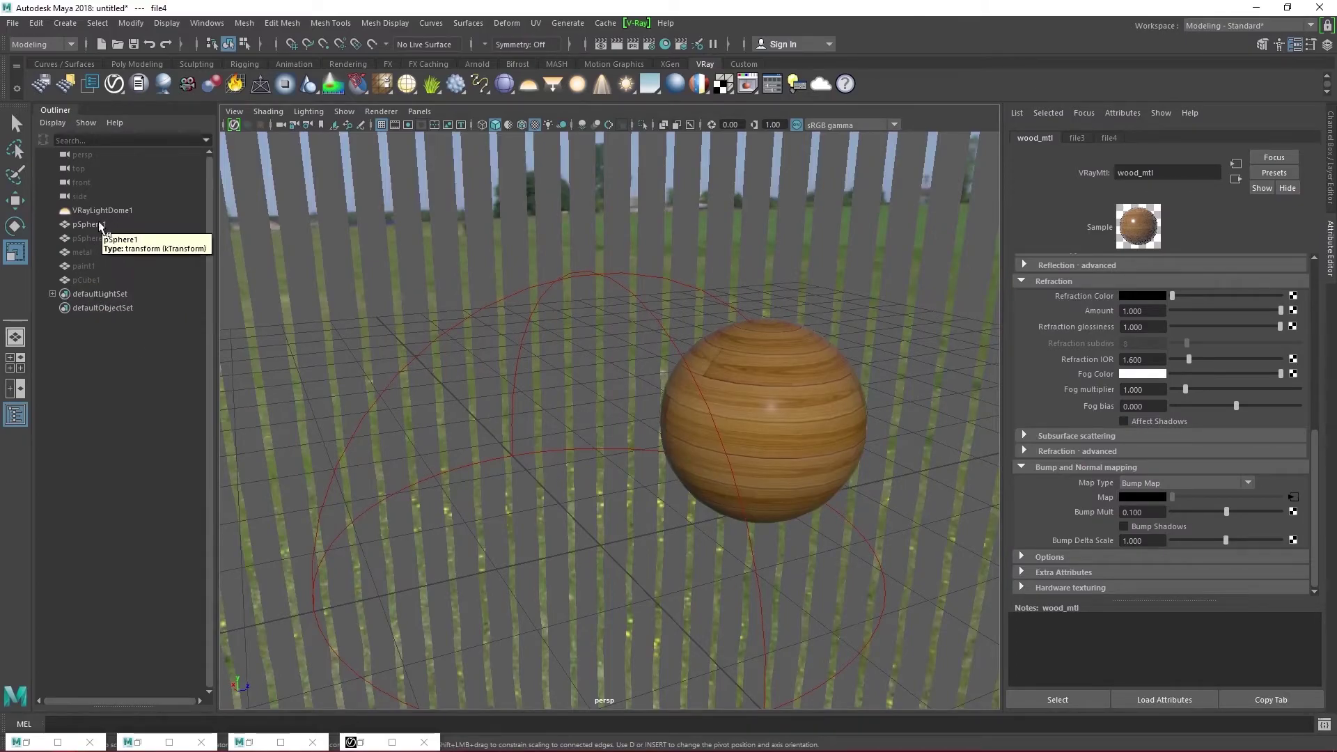
left_click(96, 224)
double_click(101, 225)
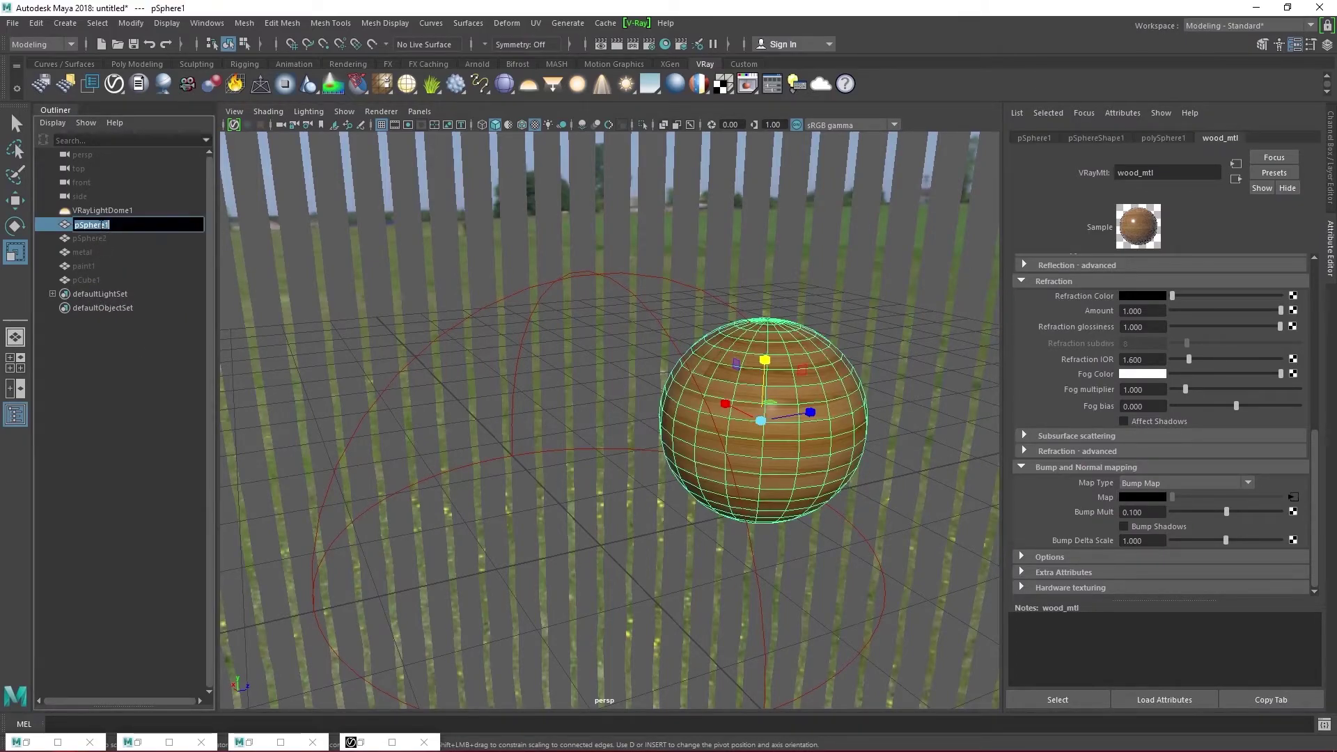
type("wwod")
key("Return")
key("h")
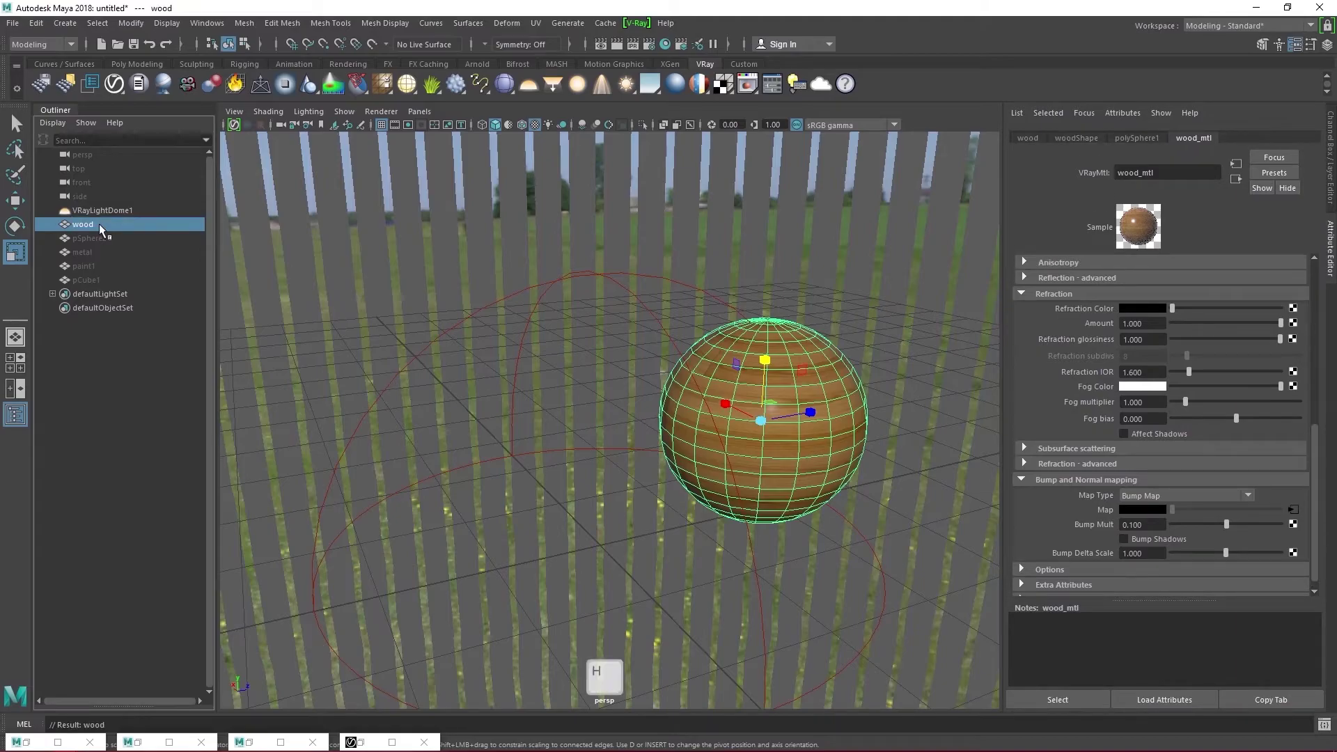
Step: Unhide pSphere2 and frame the view on it
left_click(90, 239)
key("h")
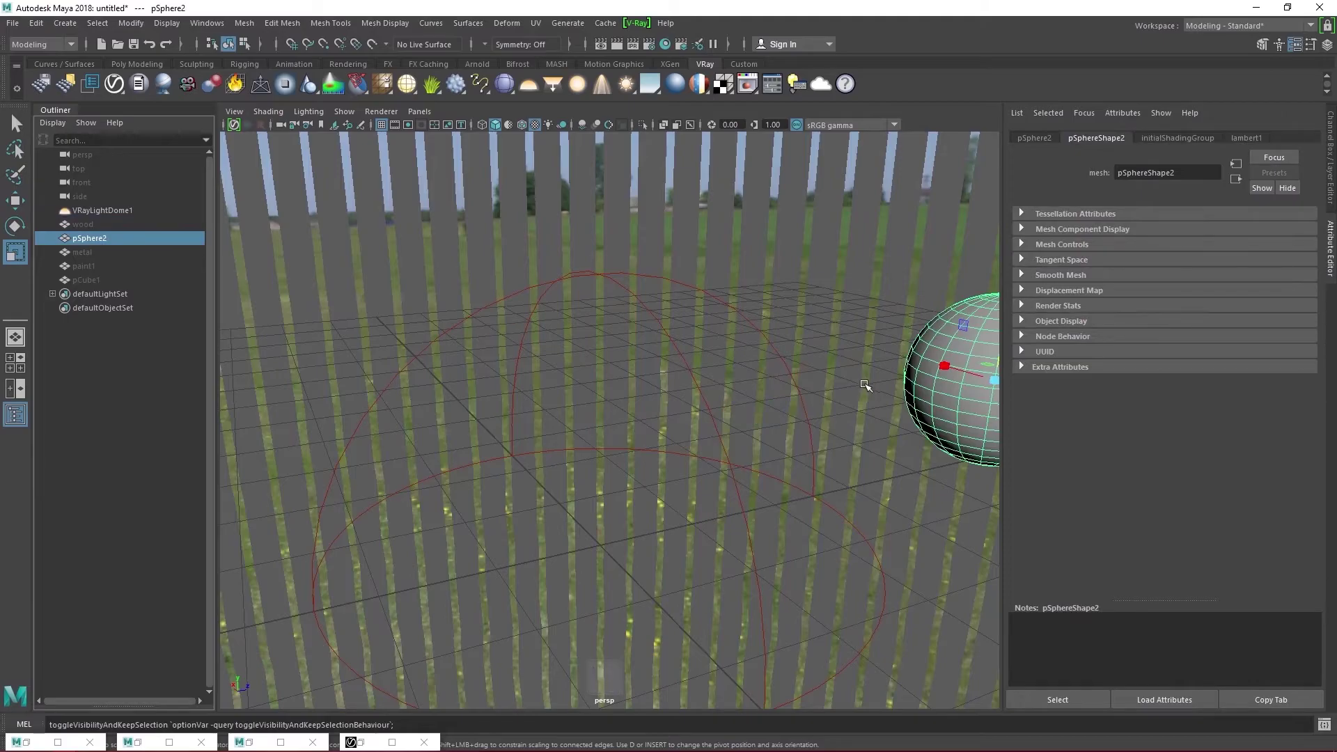
middle_click_drag(903, 437, 700, 437, "alt")
key("f")
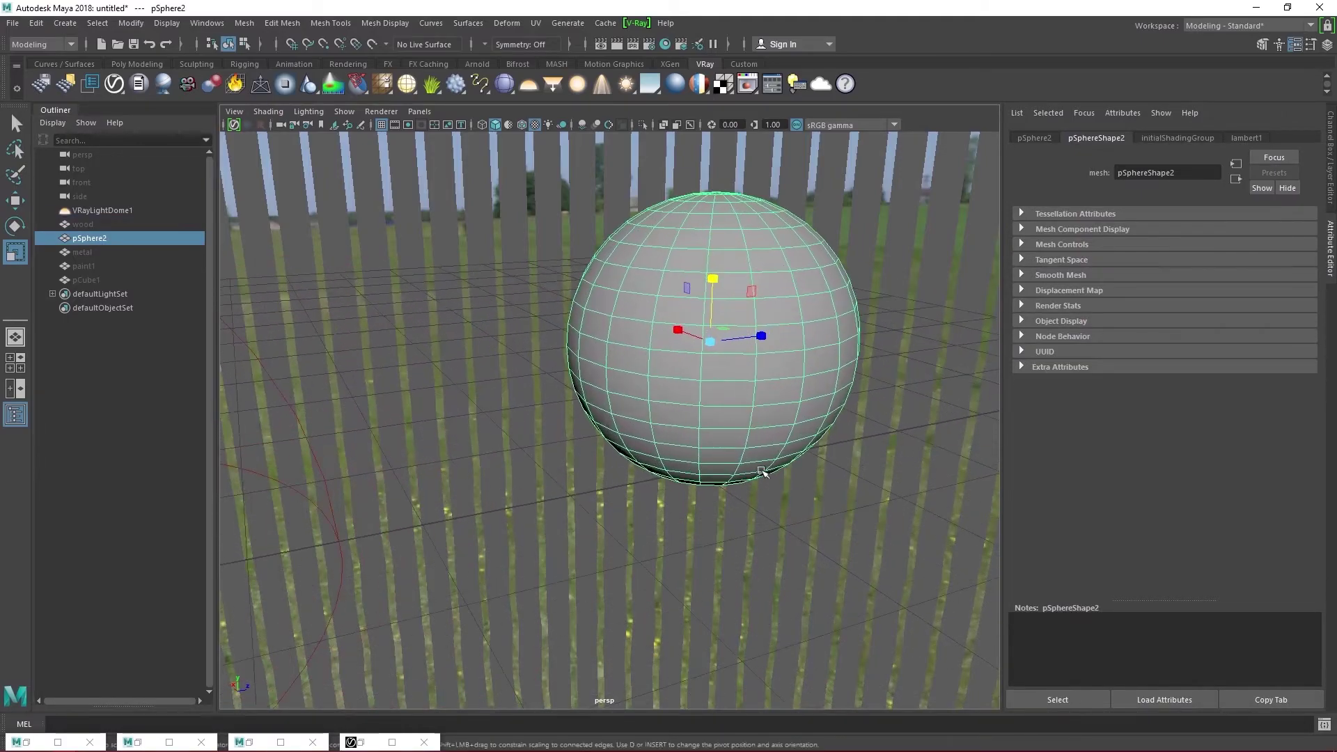
Step: Rename pSphere2 to 'ceramic' in the Outliner and frame it in the view
double_click(89, 238)
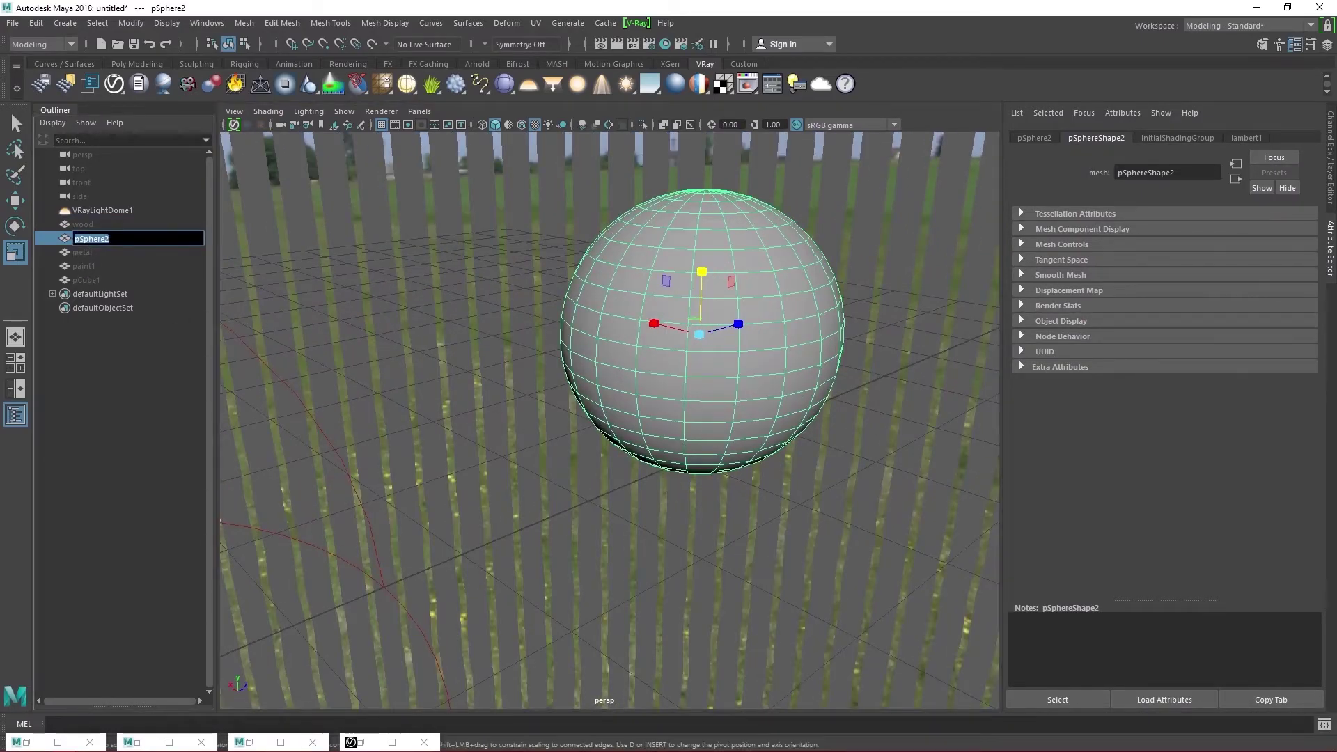
type("ceramic")
key("Return")
key("f")
Step: Assign a new VRayMtl named ceramic_mtl with a near-white diffuse colour
left_click(675, 84)
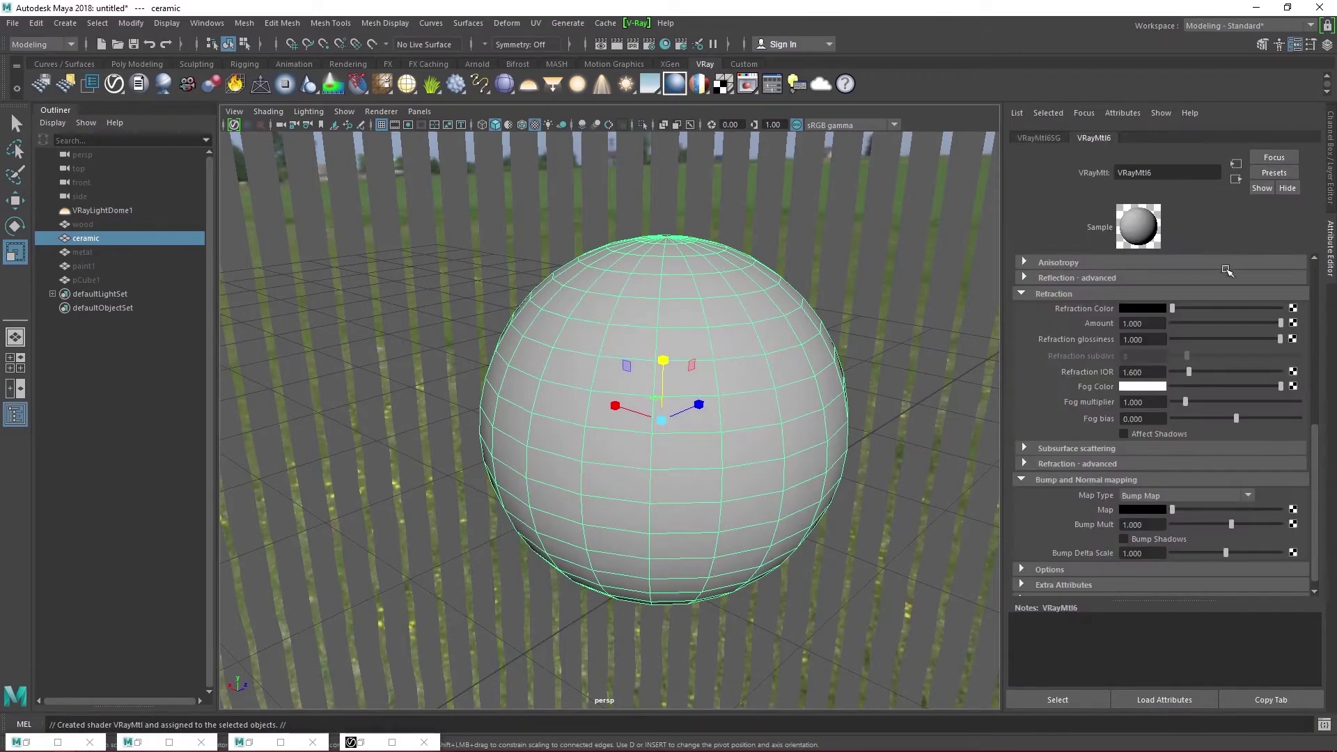
type("ceramic")
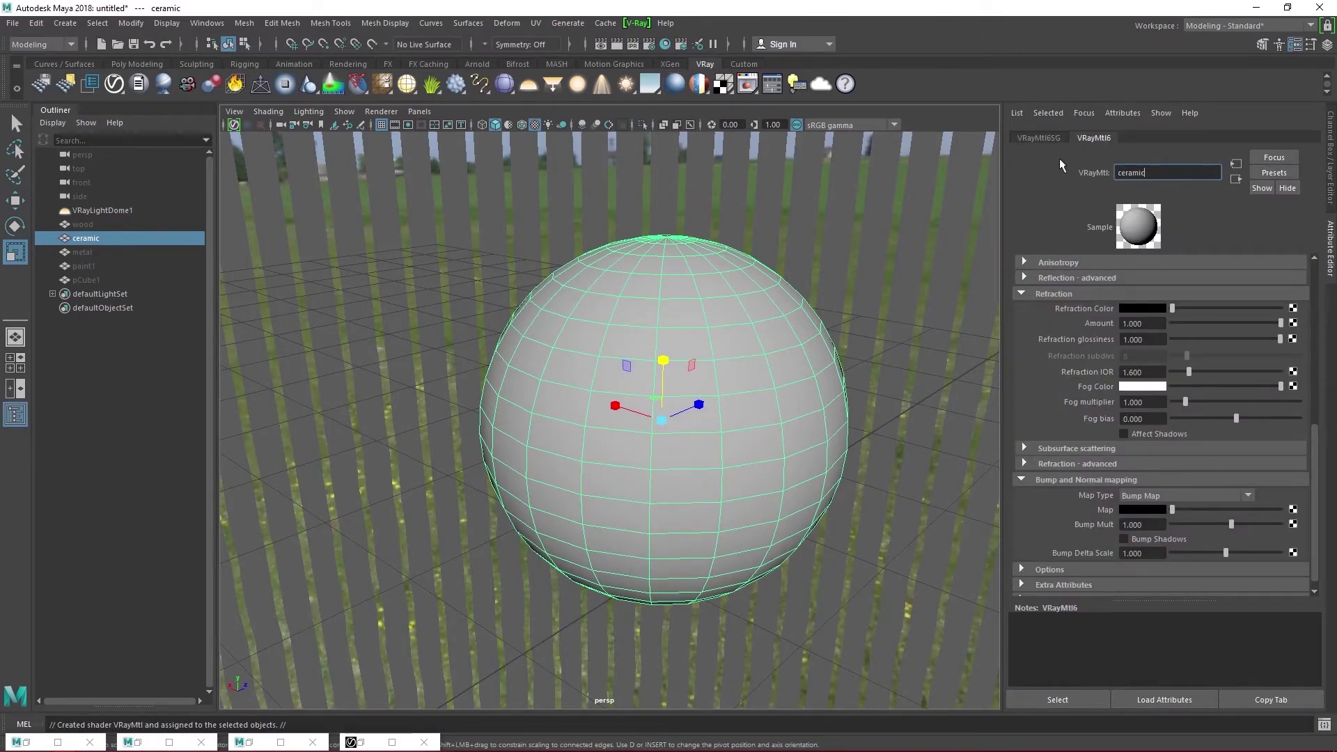
key("Return")
type("mt")
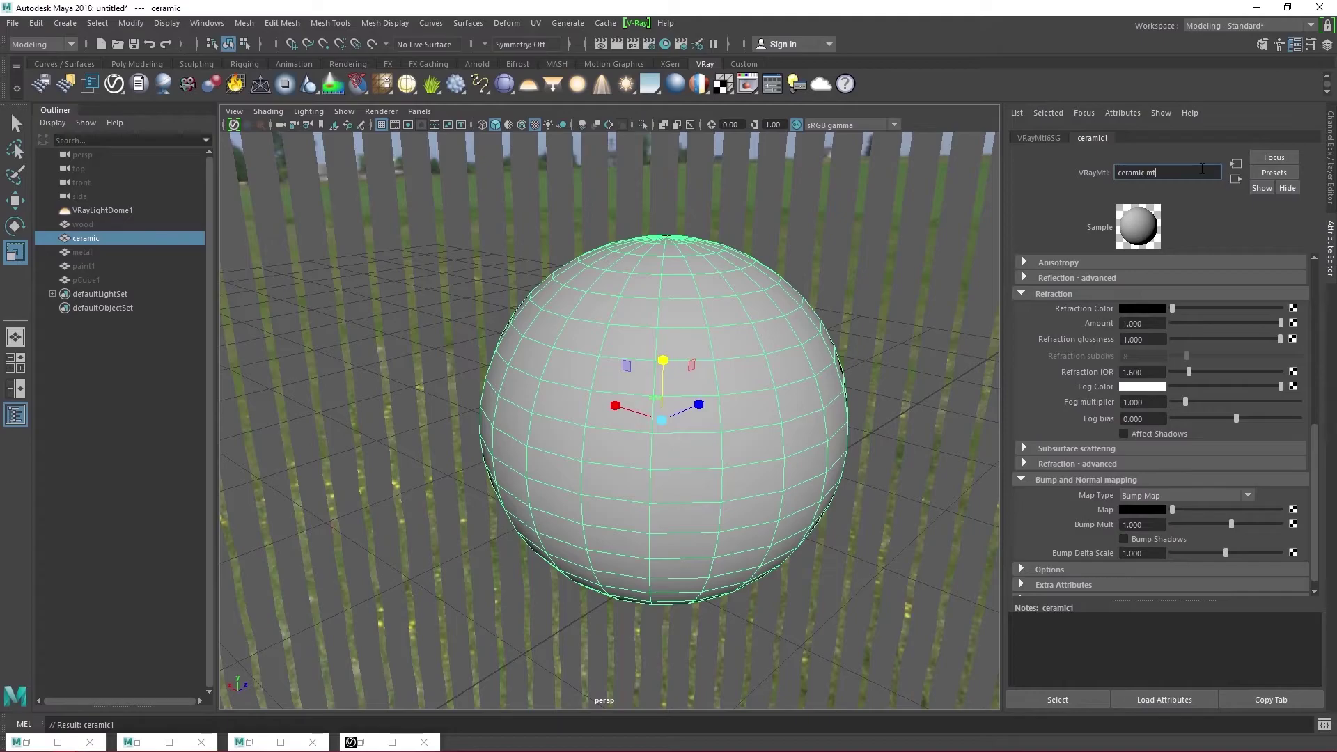
type("l")
key("Return")
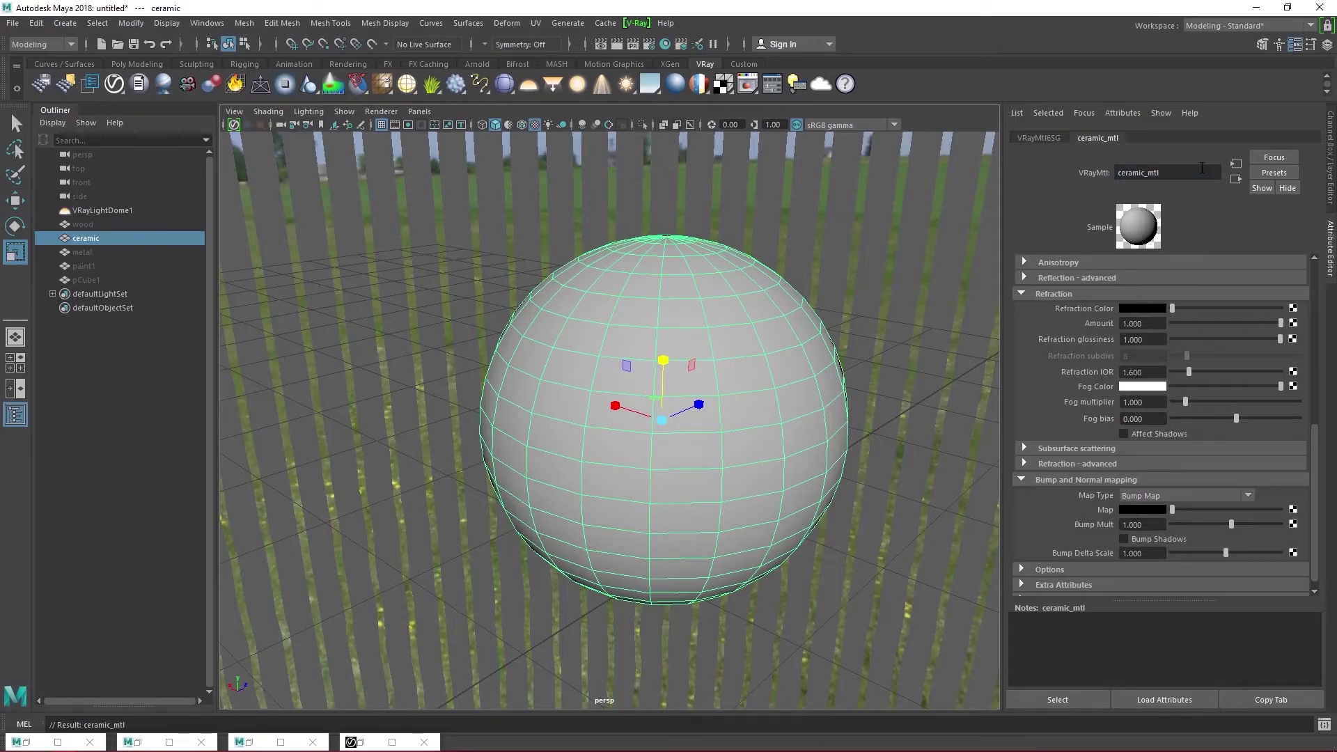
scroll(1221, 289, "up", 1)
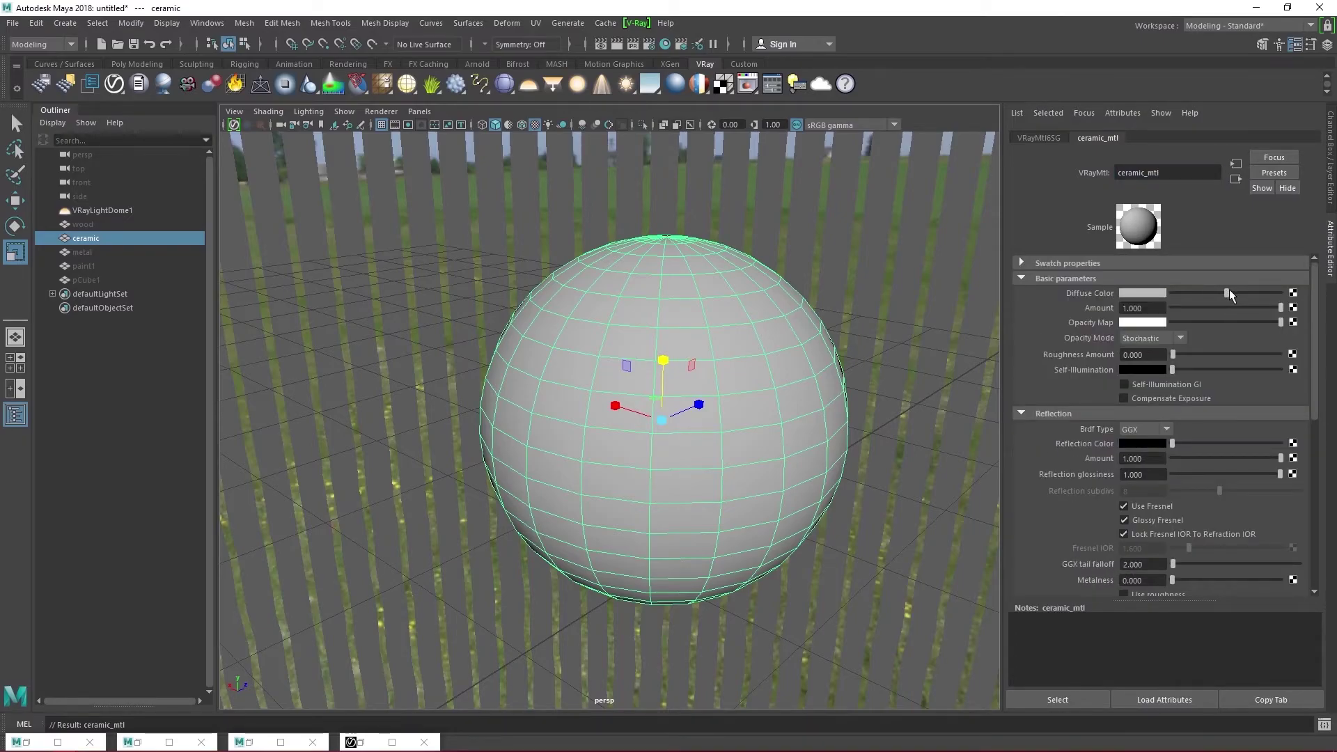
left_click_drag(1230, 290, 1264, 293)
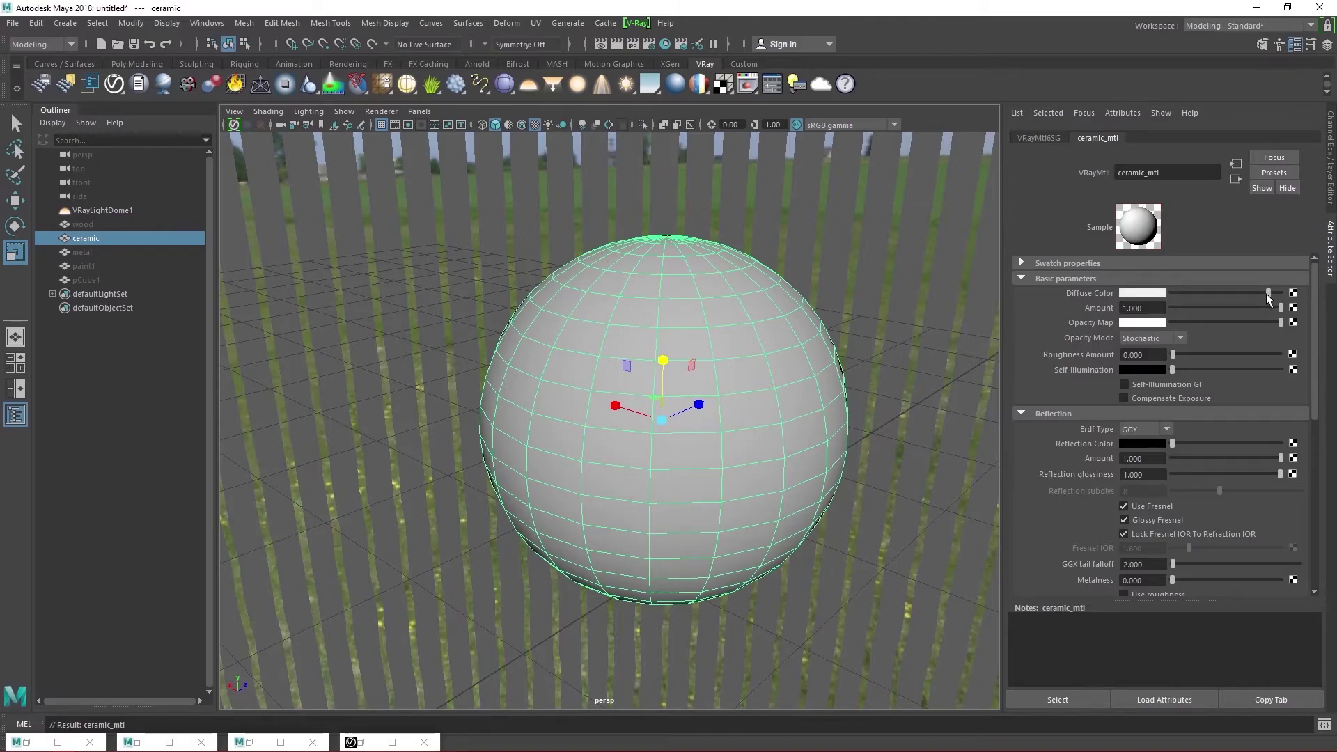
Step: Run a V-Ray IPR and set ceramic_mtl's reflection colour to white, checking the glossy result
left_click(723, 86)
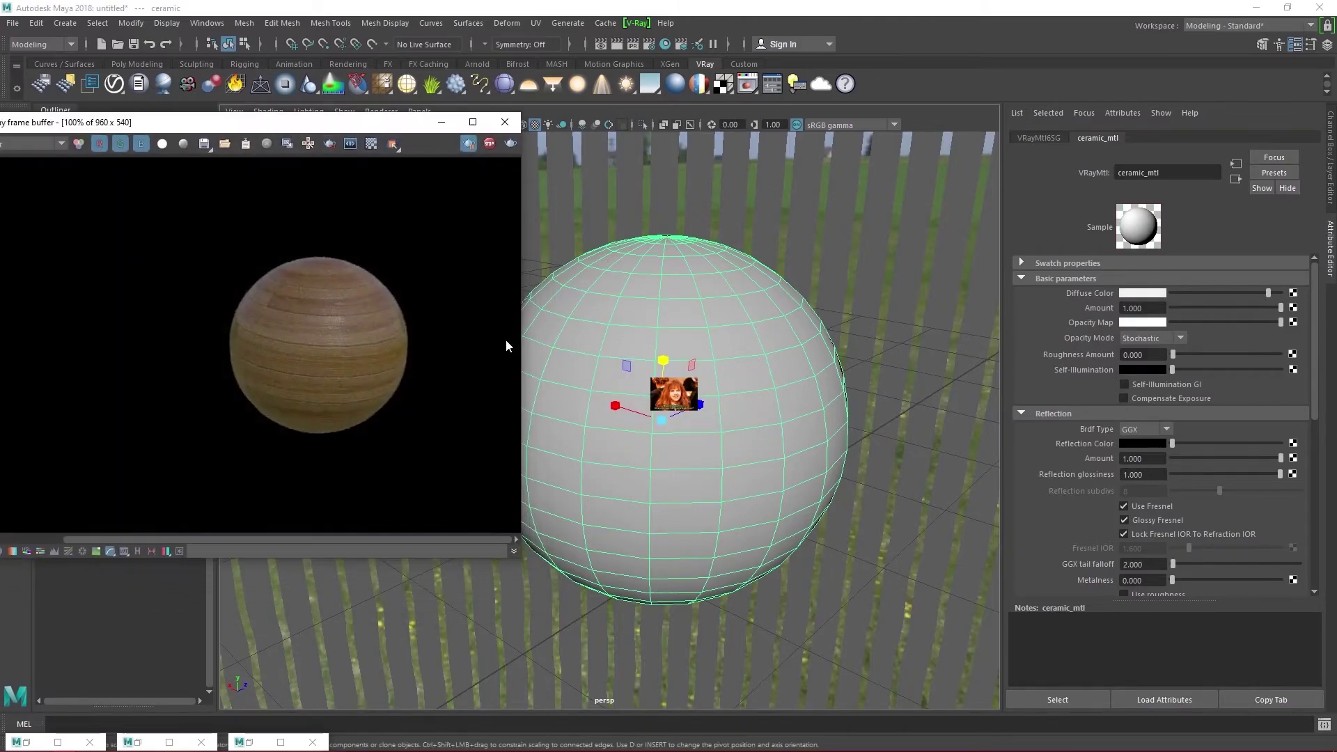
left_click(468, 145)
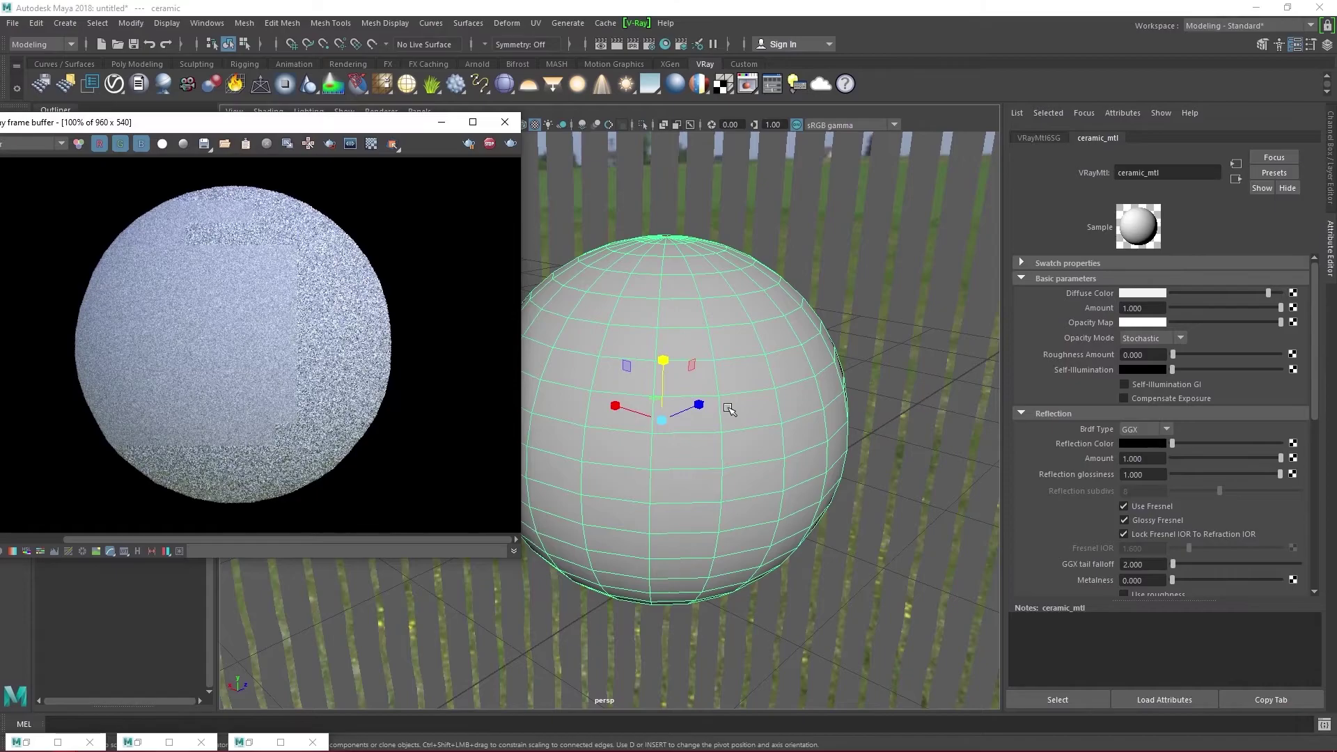
scroll(826, 428, "down", 5)
scroll(826, 428, "up", 4)
scroll(825, 427, "up", 1)
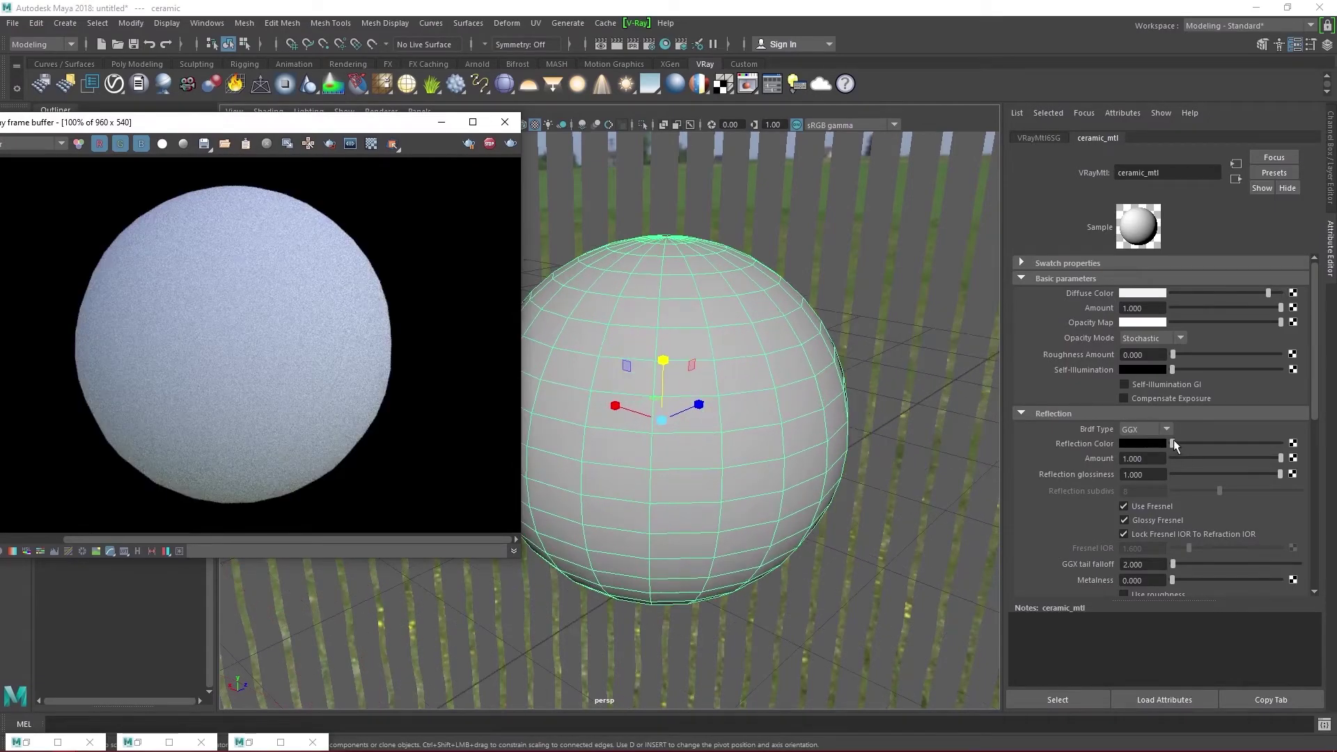
left_click_drag(1174, 443, 1285, 444)
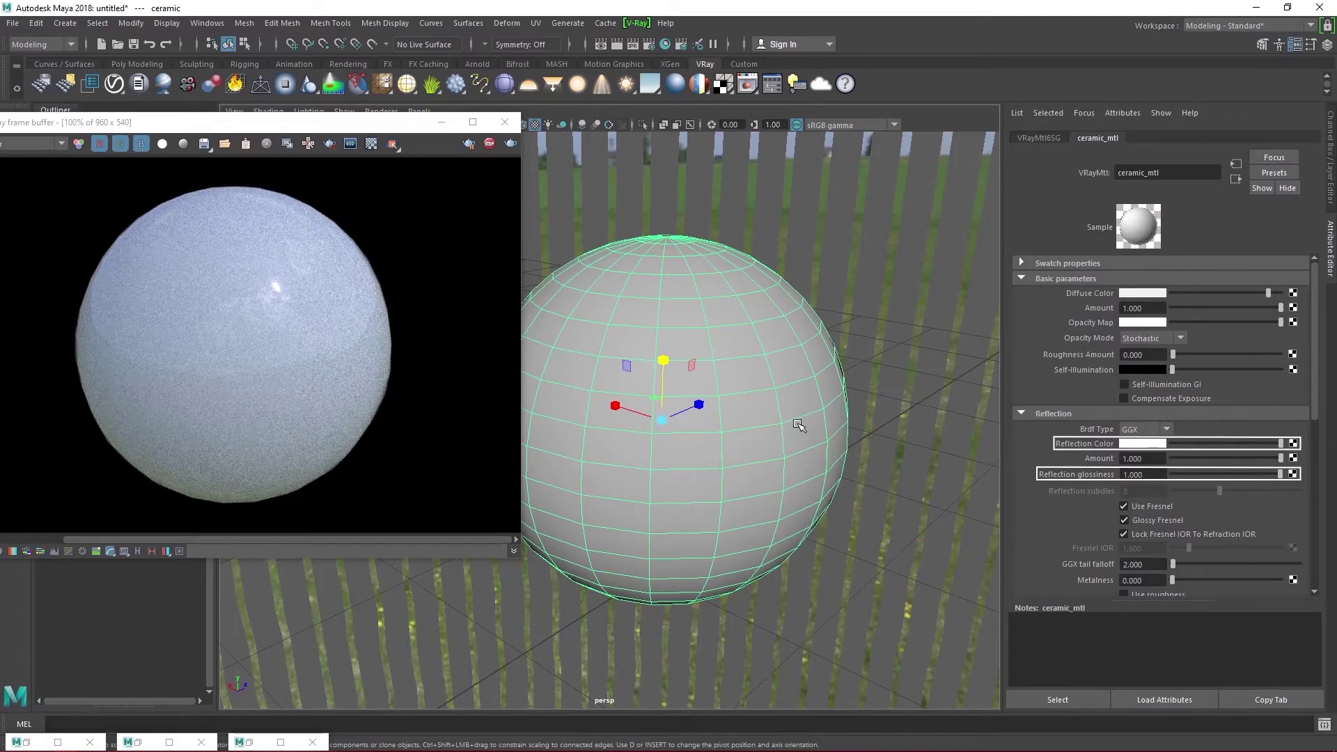
scroll(799, 426, "down", 1)
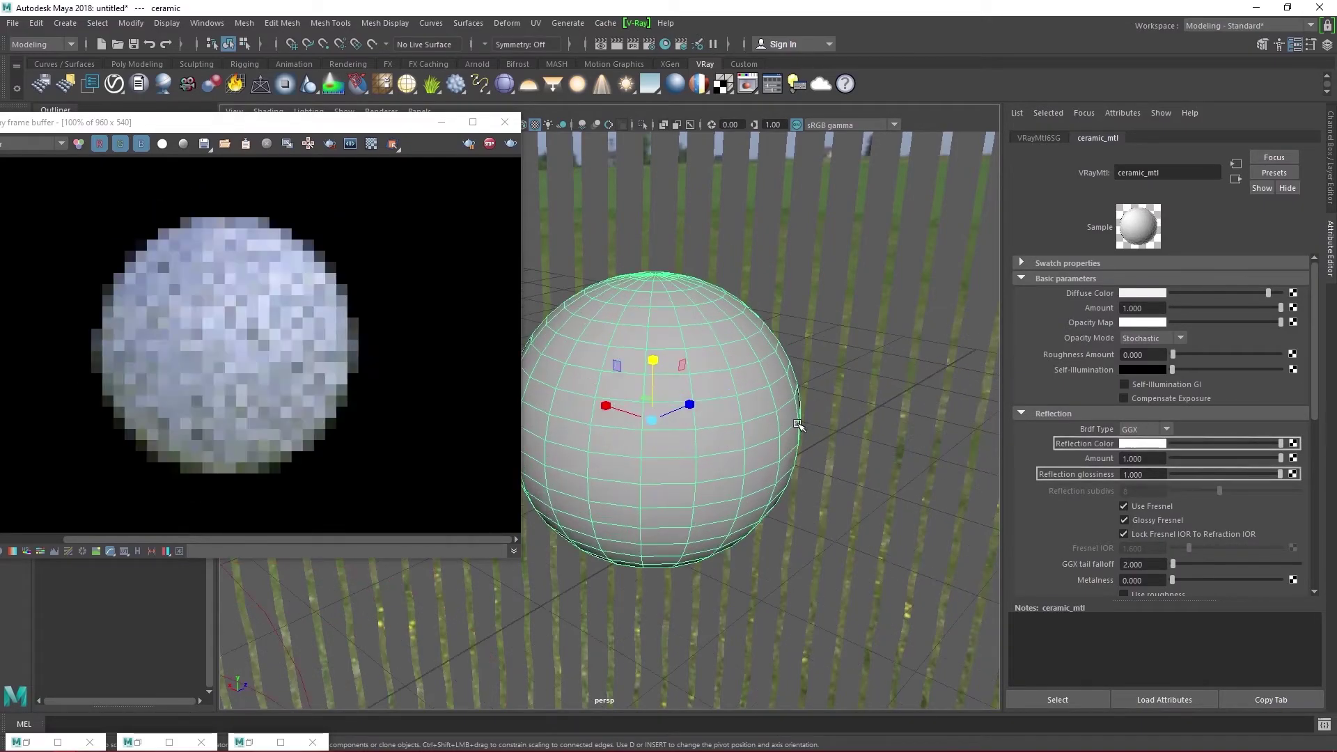
scroll(798, 425, "up", 1)
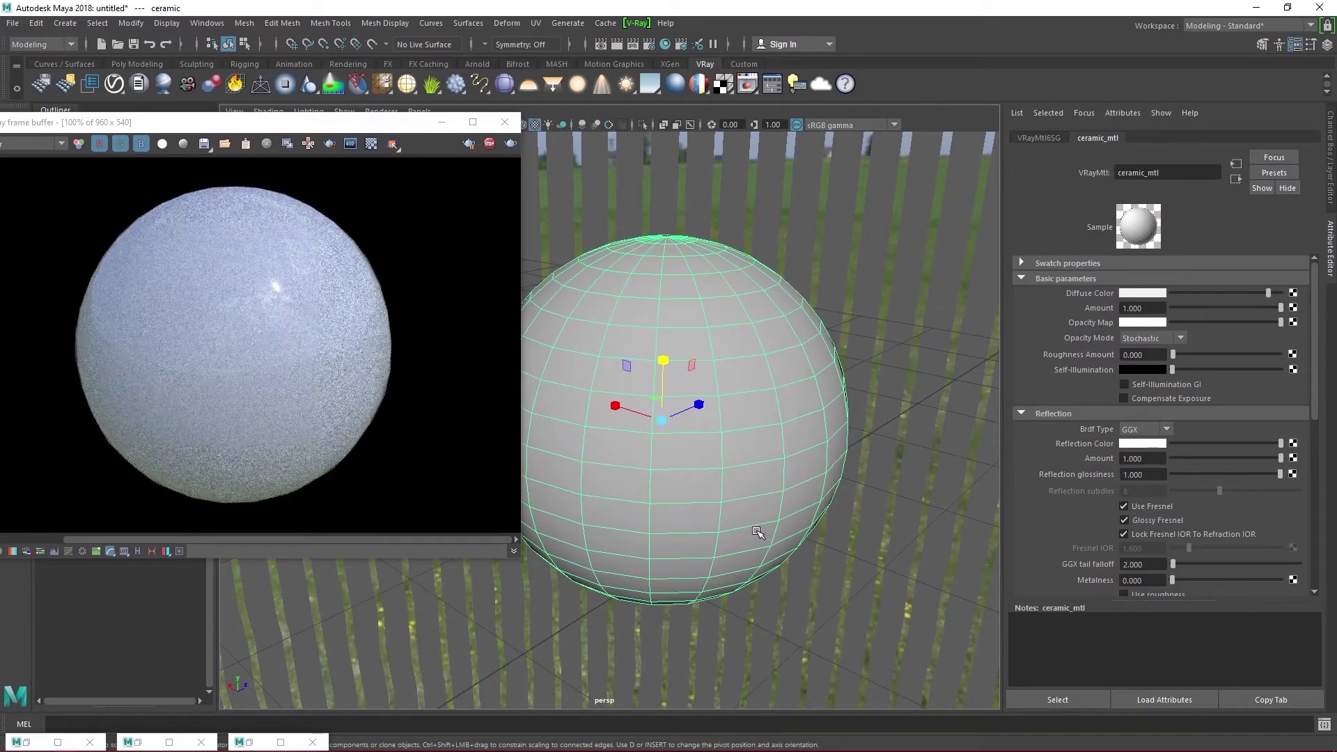
left_click_drag(757, 533, 792, 537, "alt")
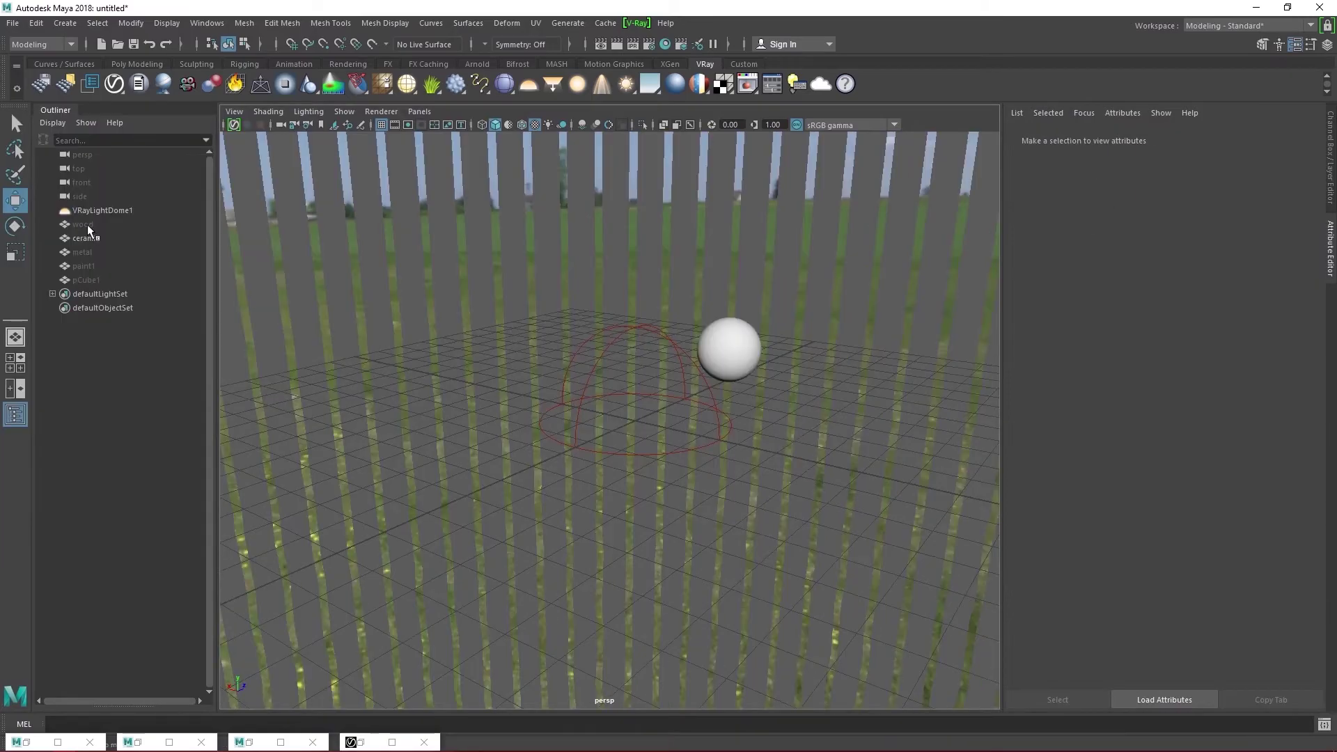
Step: Unhide metal, paint1 and pCube1, slide the cube left of the spheres, and V-Ray render everything
left_click(82, 225)
left_click(85, 251)
key("h")
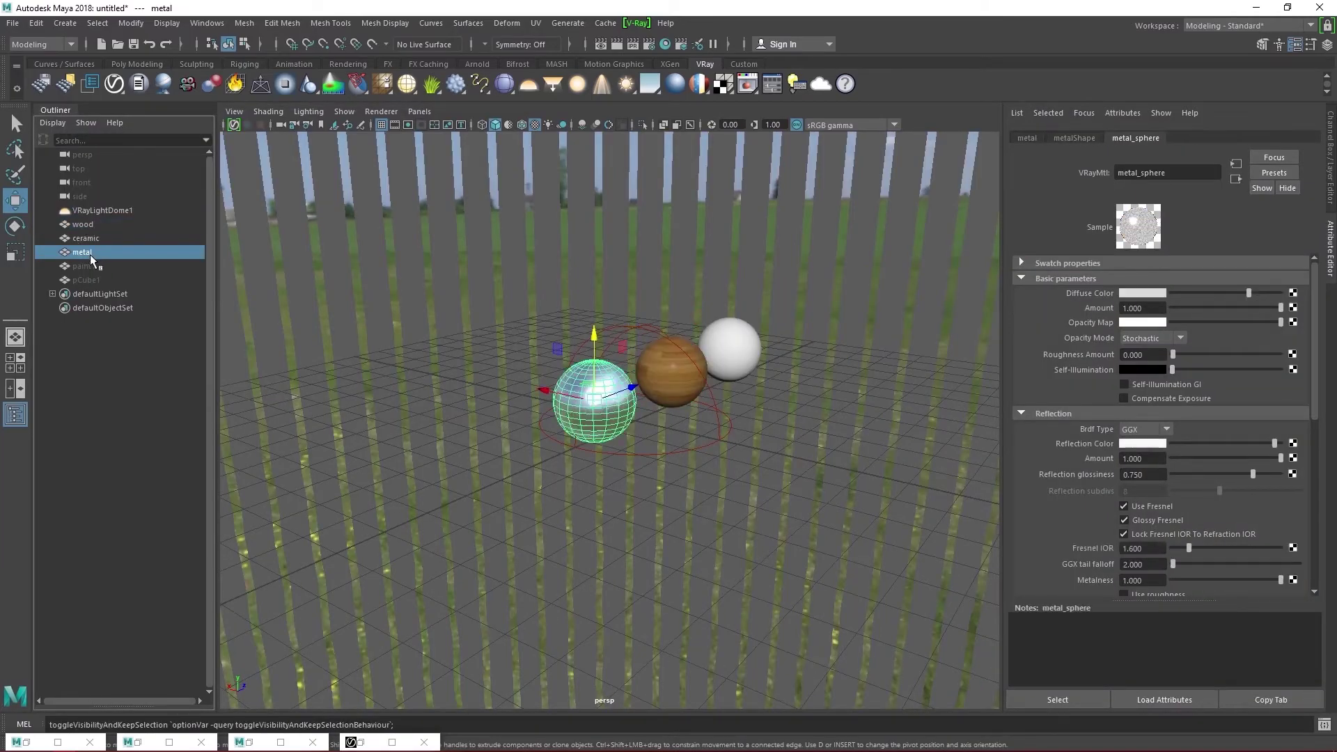
left_click(87, 264)
key("h")
left_click(88, 279)
key("h")
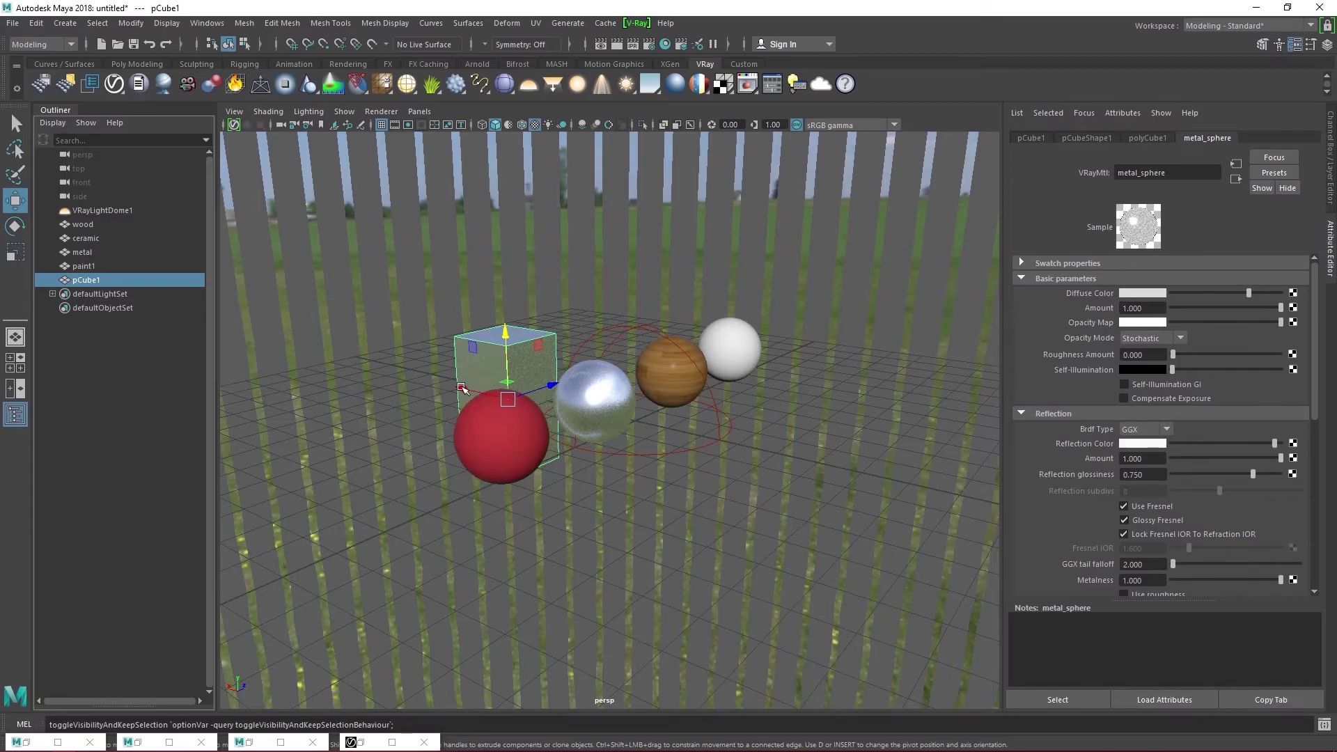
left_click_drag(462, 388, 470, 242)
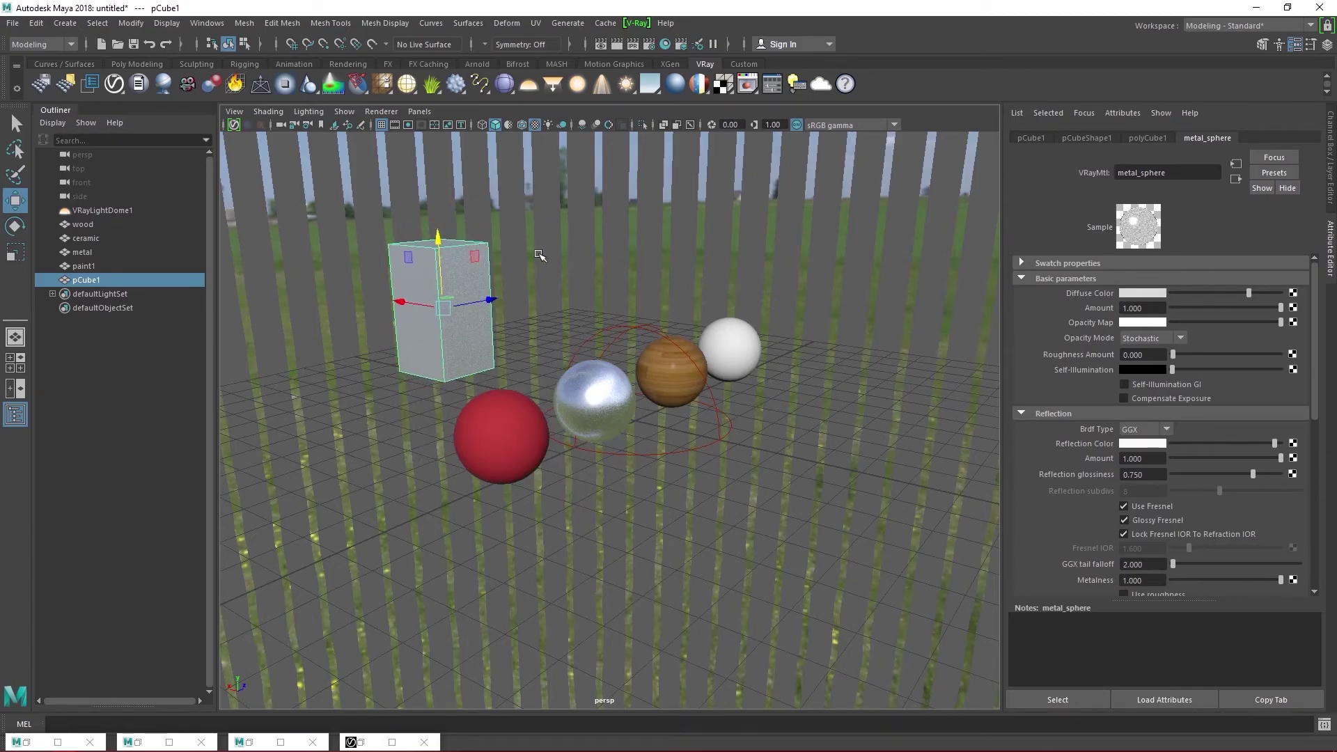
left_click(749, 83)
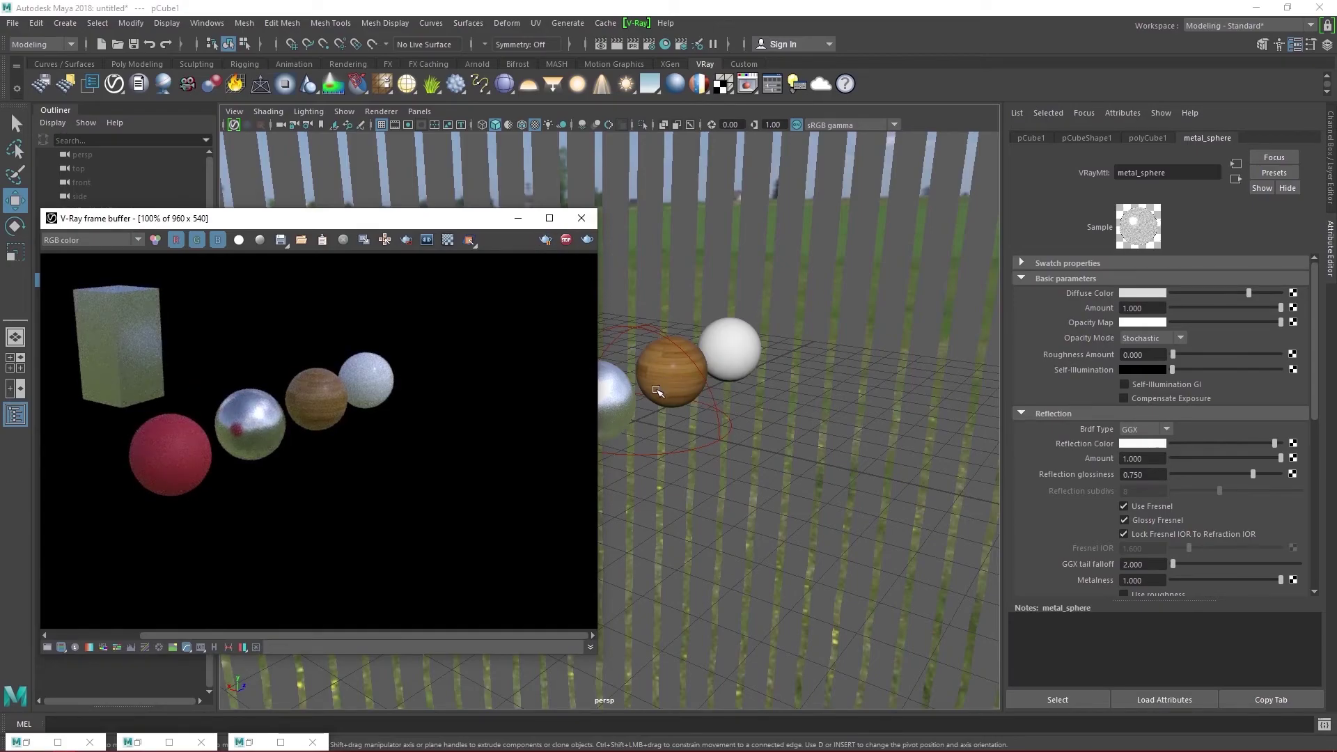
Step: Orbit to a frontal angle, selecting the red and chrome spheres, so the IPR refreshes
left_click_drag(657, 391, 615, 411, "alt")
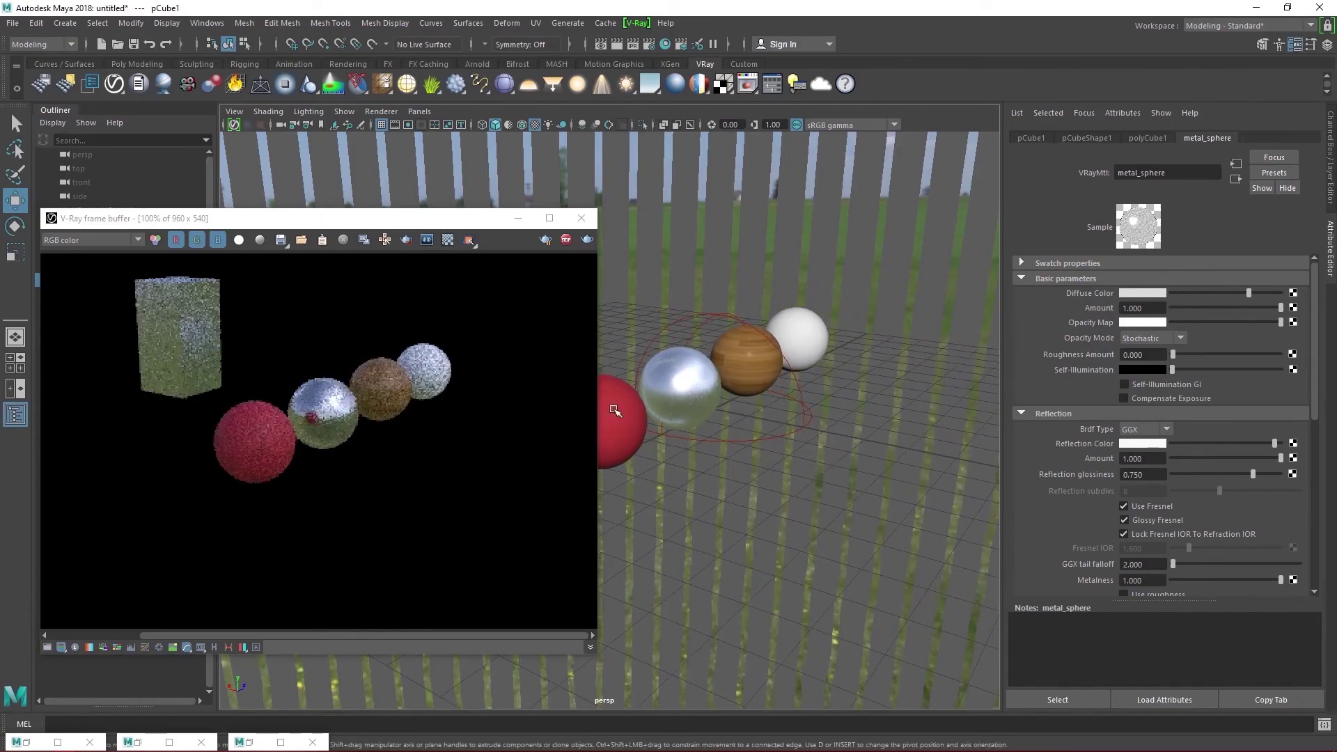
left_click(632, 431)
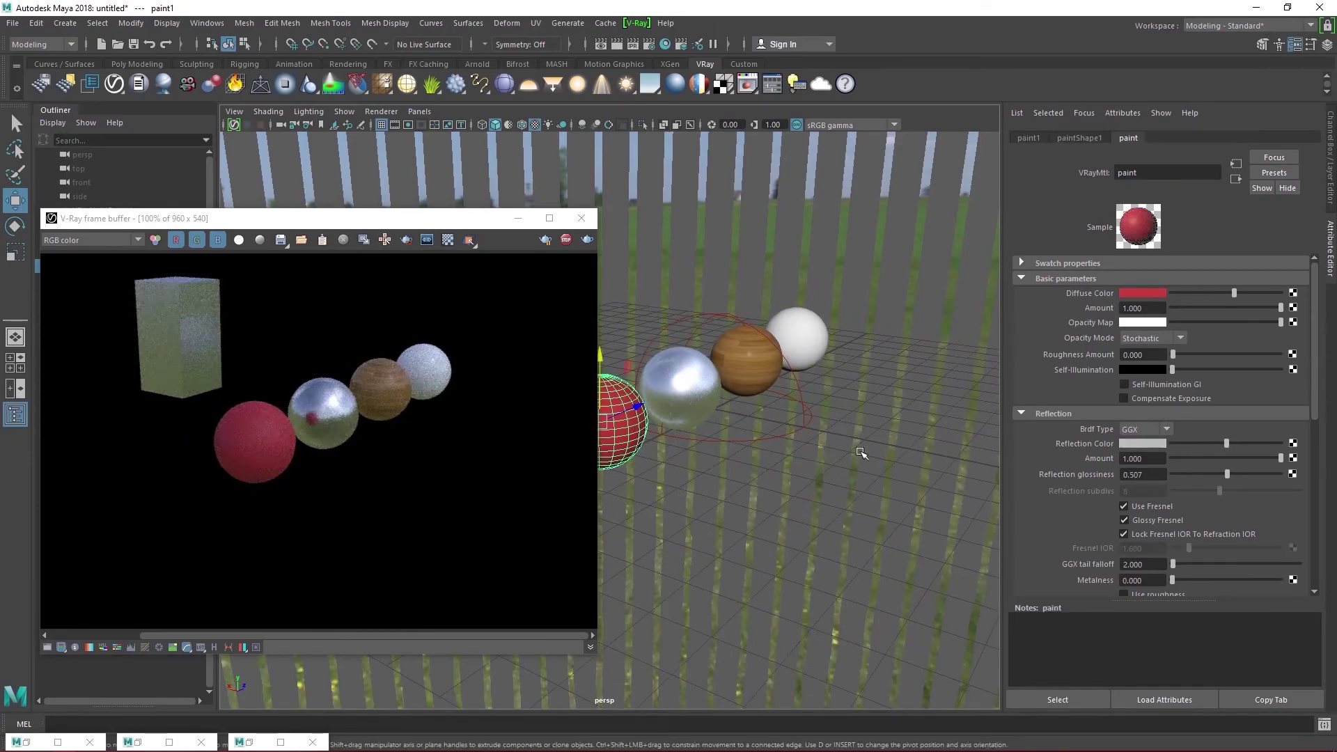
mouse_move(862, 453)
left_mouse_down("alt")
mouse_move(818, 453)
mouse_move(864, 454)
left_mouse_up("alt")
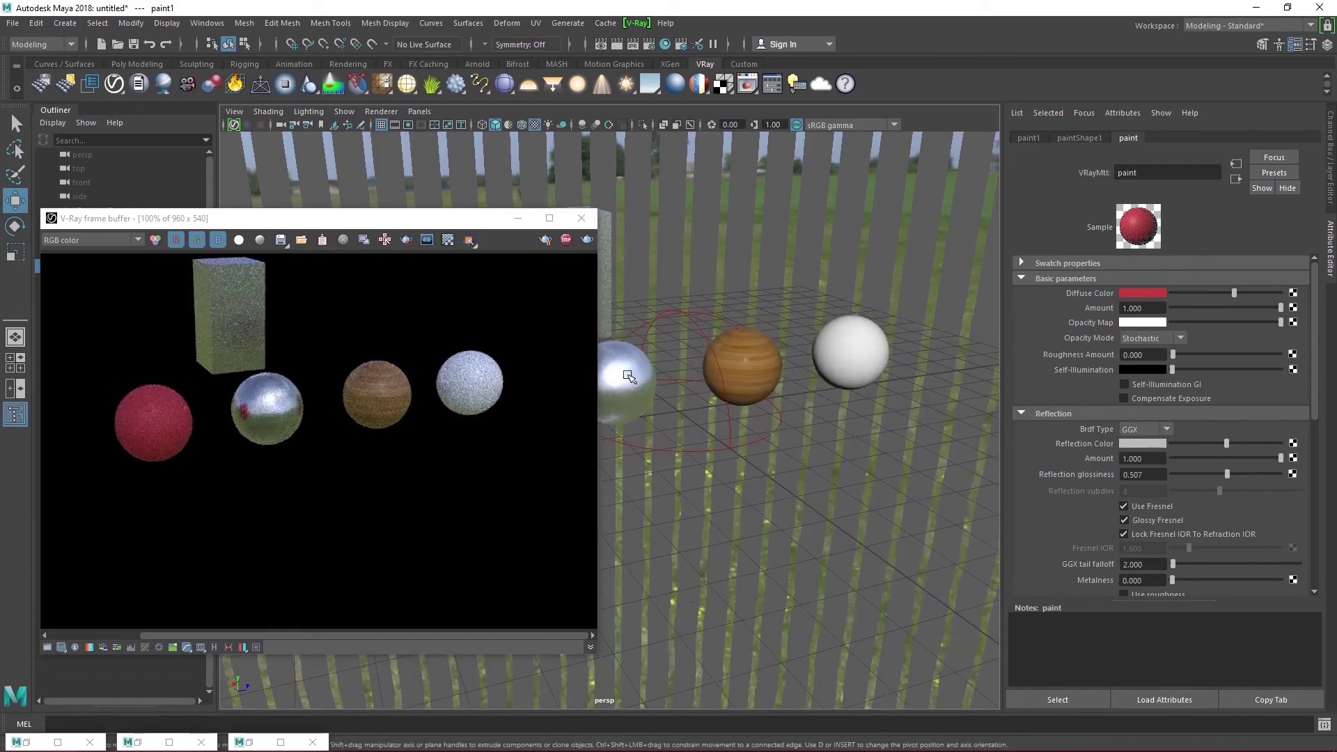
left_click(629, 377)
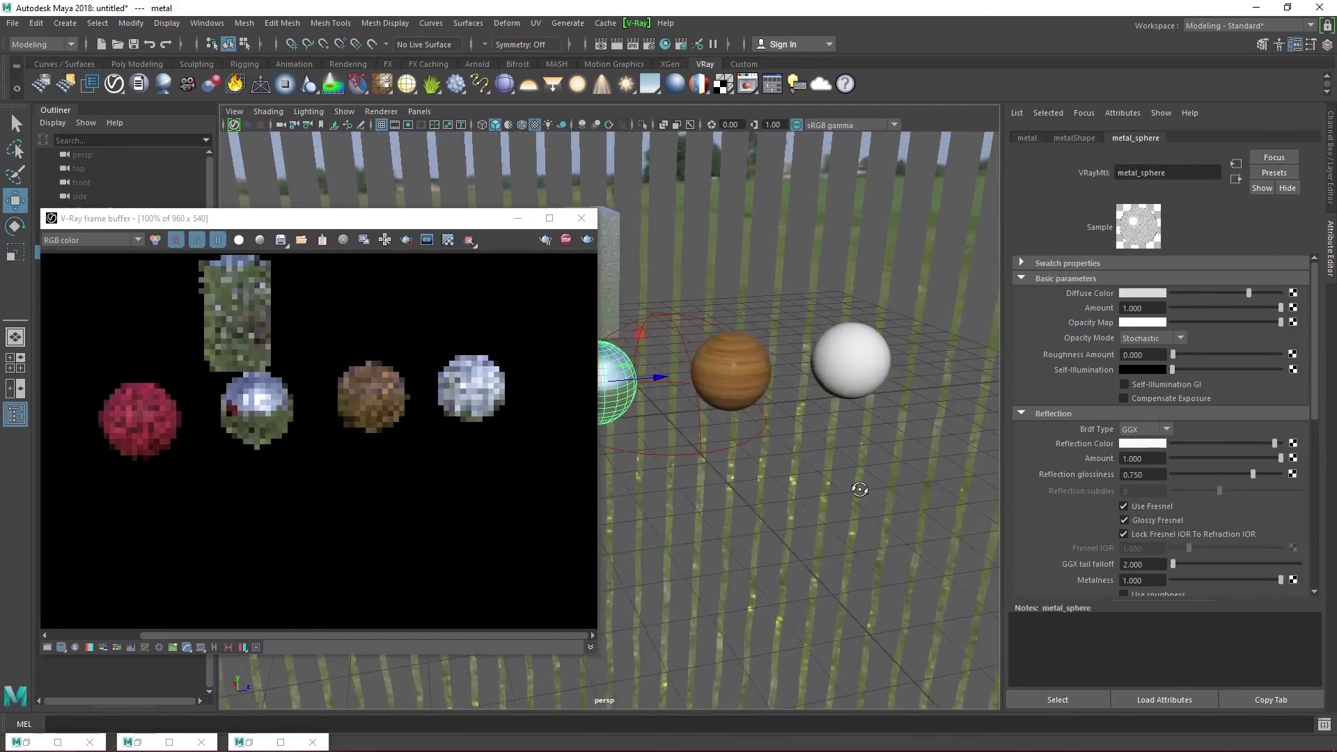